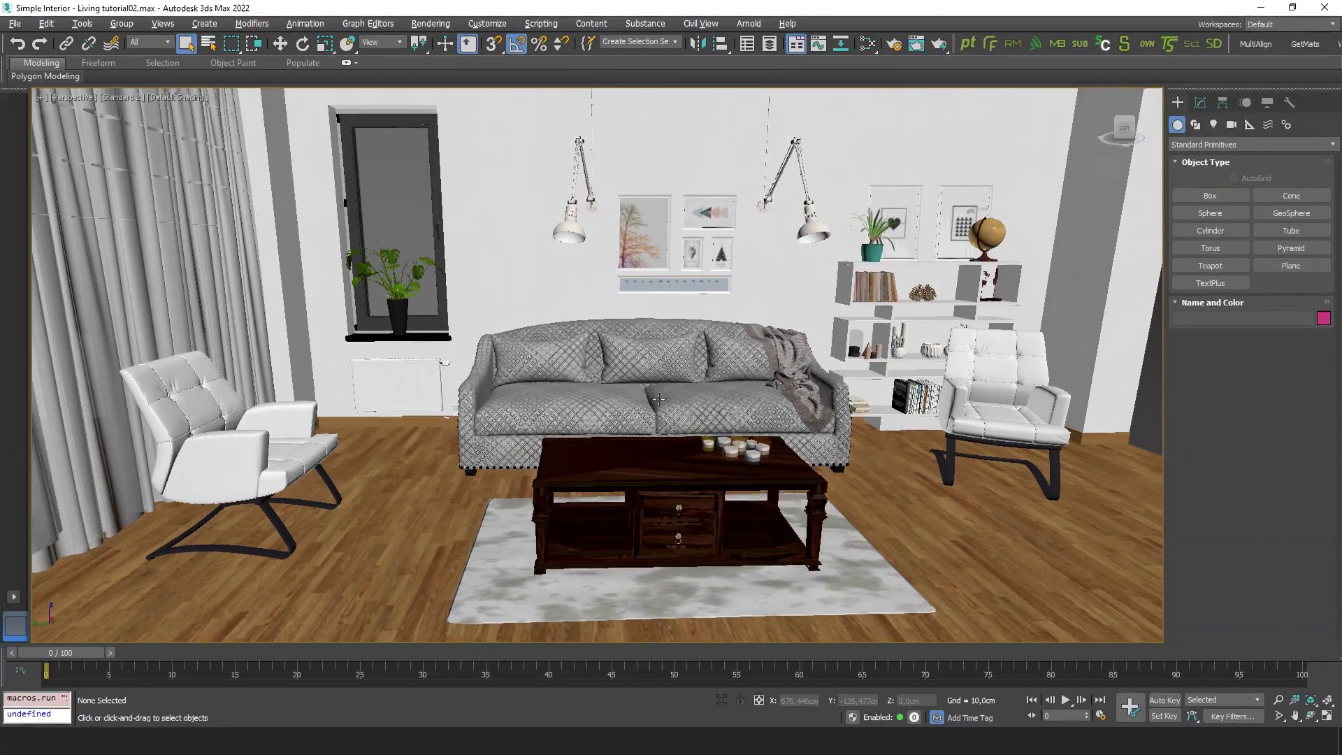
- Examine the living room and the spare sofas, coffee tables and carpets placed outside it
scroll(689, 393, down, 10)
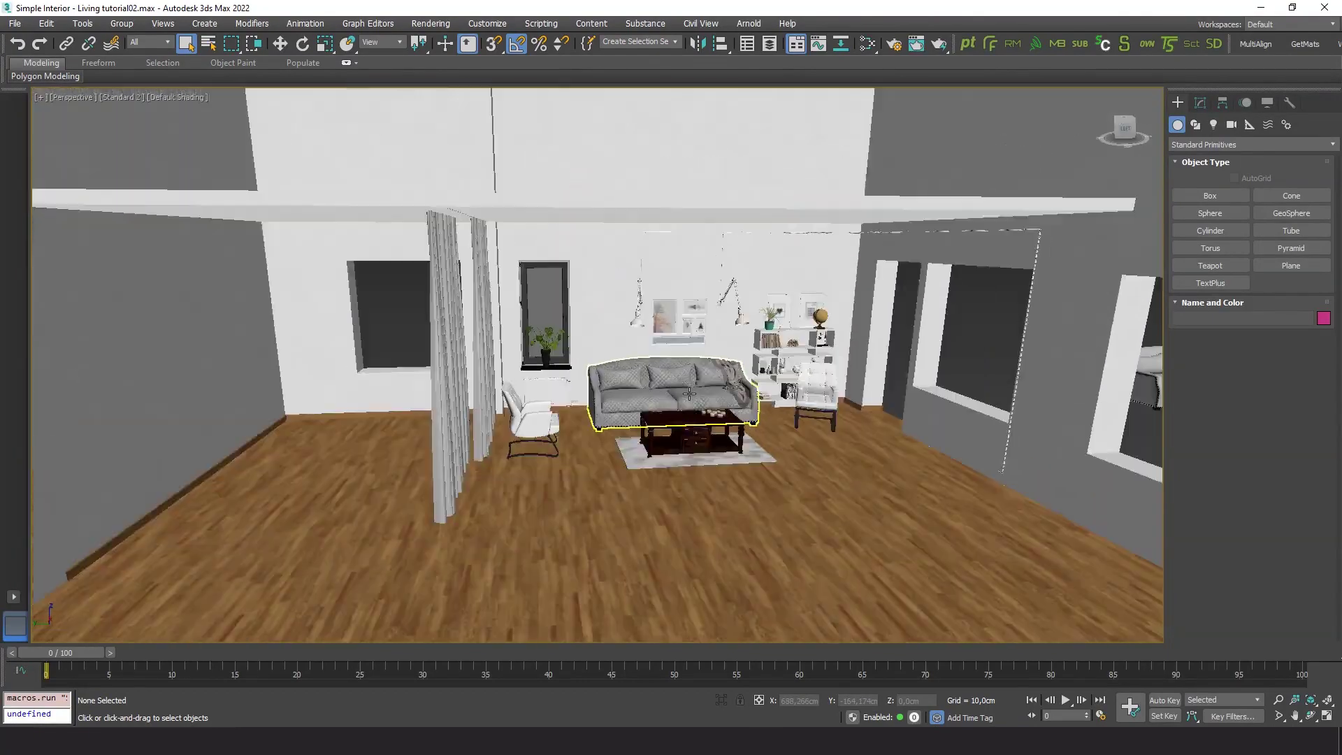
middle_drag(833, 524, 741, 532)
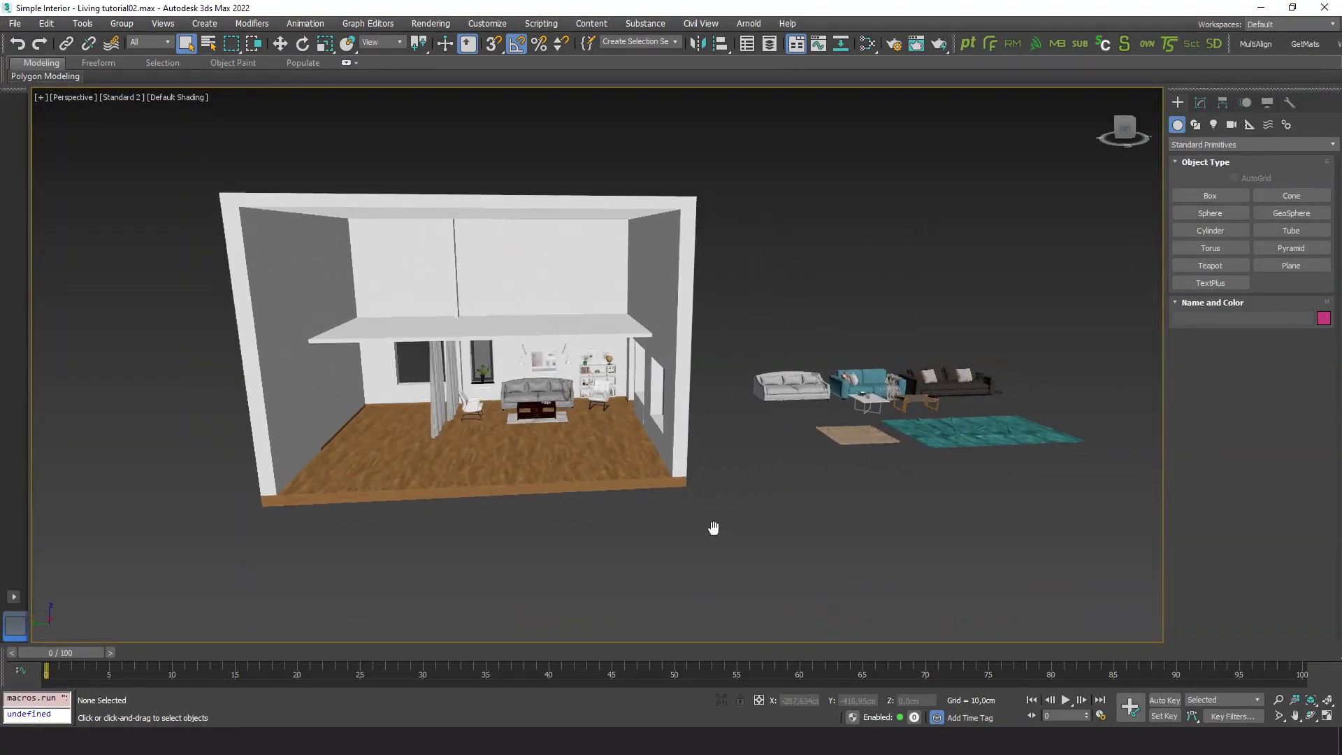
scroll(713, 530, up, 6)
click(581, 471)
scroll(443, 488, up, 3)
click(583, 373)
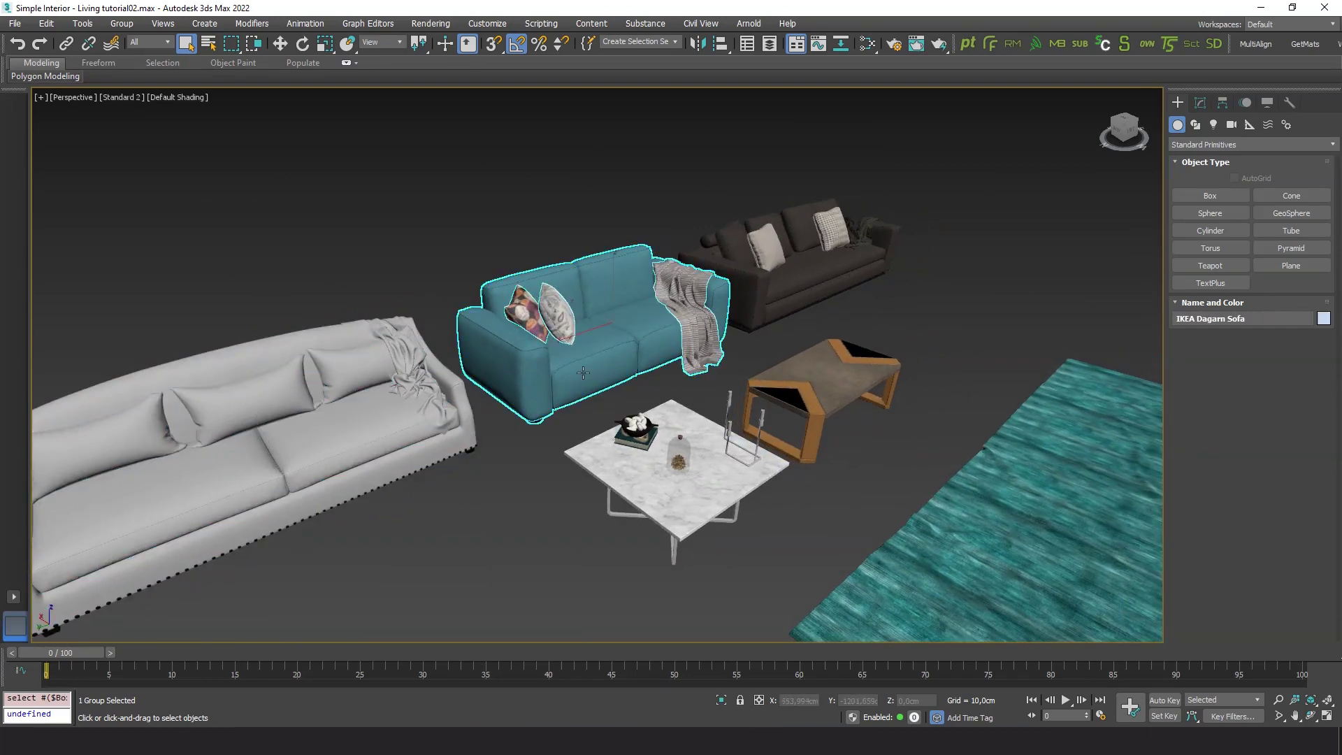
click(829, 271)
click(701, 460)
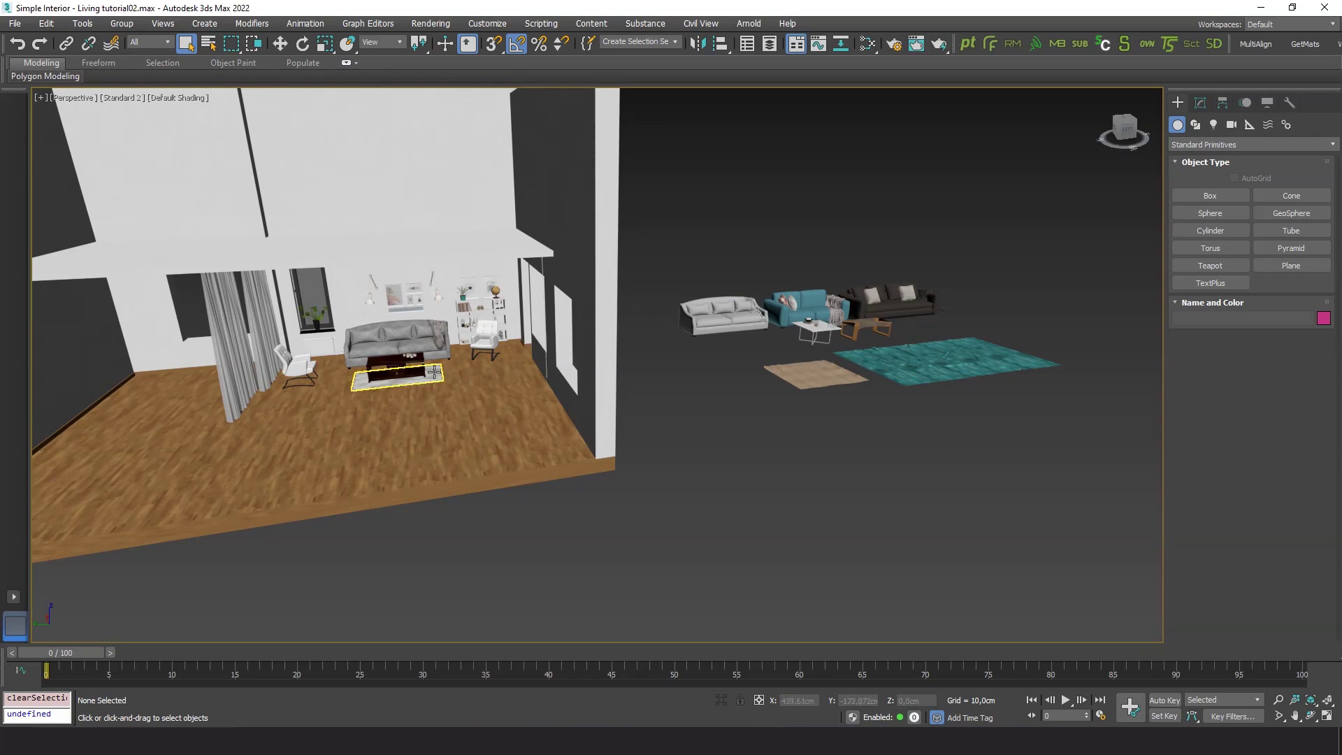
- Toggle the visibility of the sofa, coffee table and carpet layers to check their contents, leaving all three visible, and close the Layer Explorer
scroll(696, 448, up, 3)
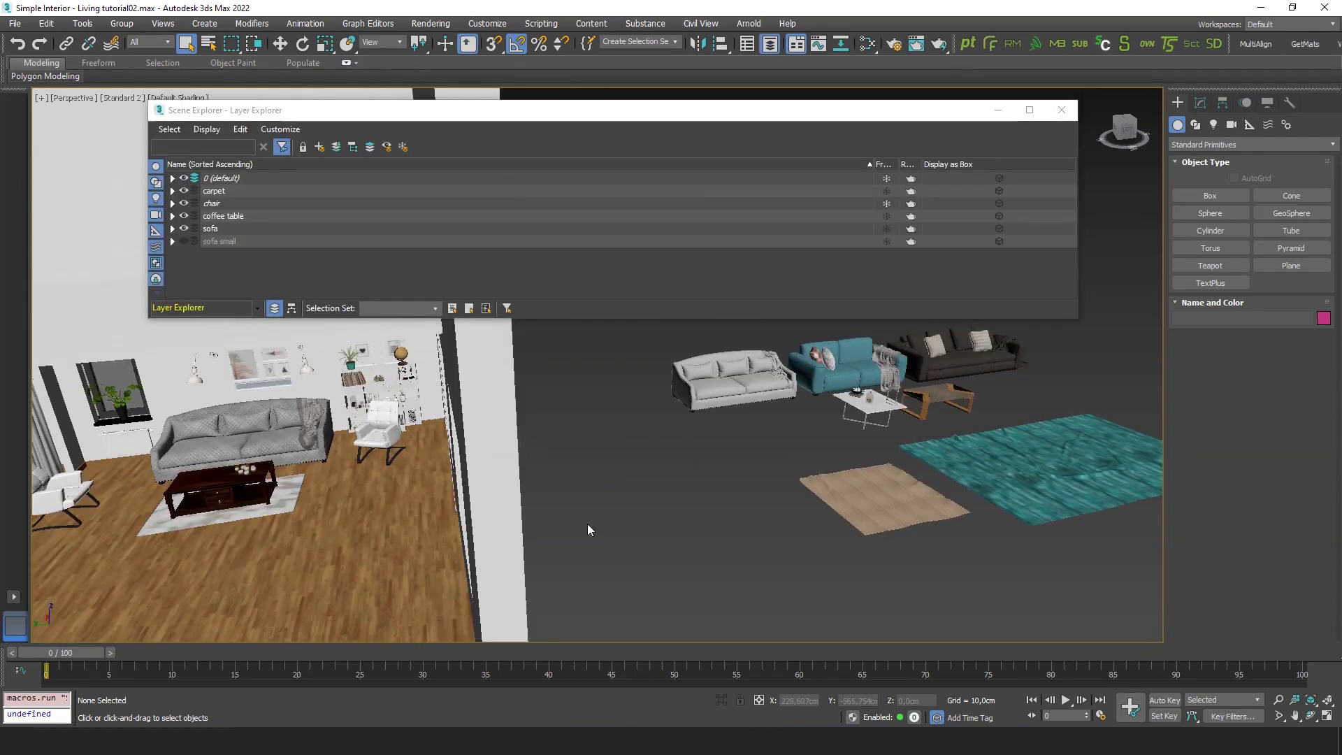
click(186, 229)
click(186, 229)
click(186, 229)
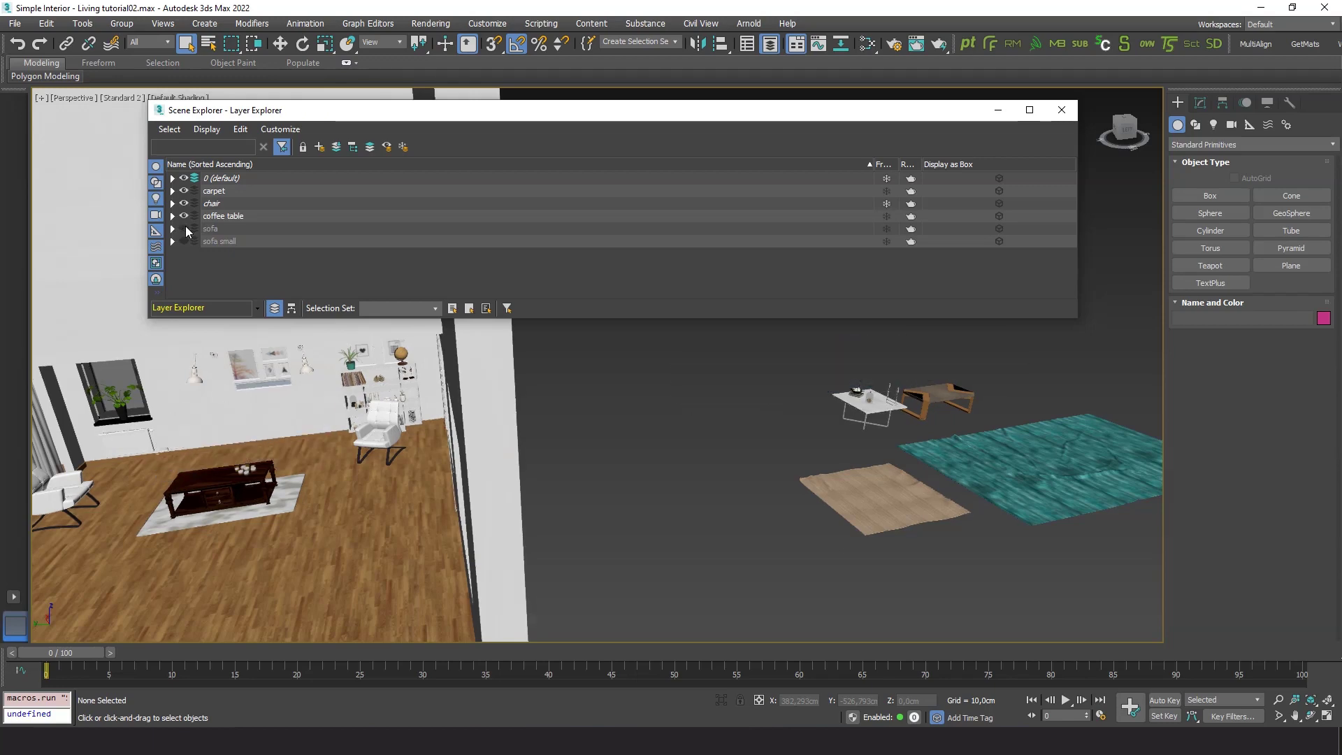
click(185, 229)
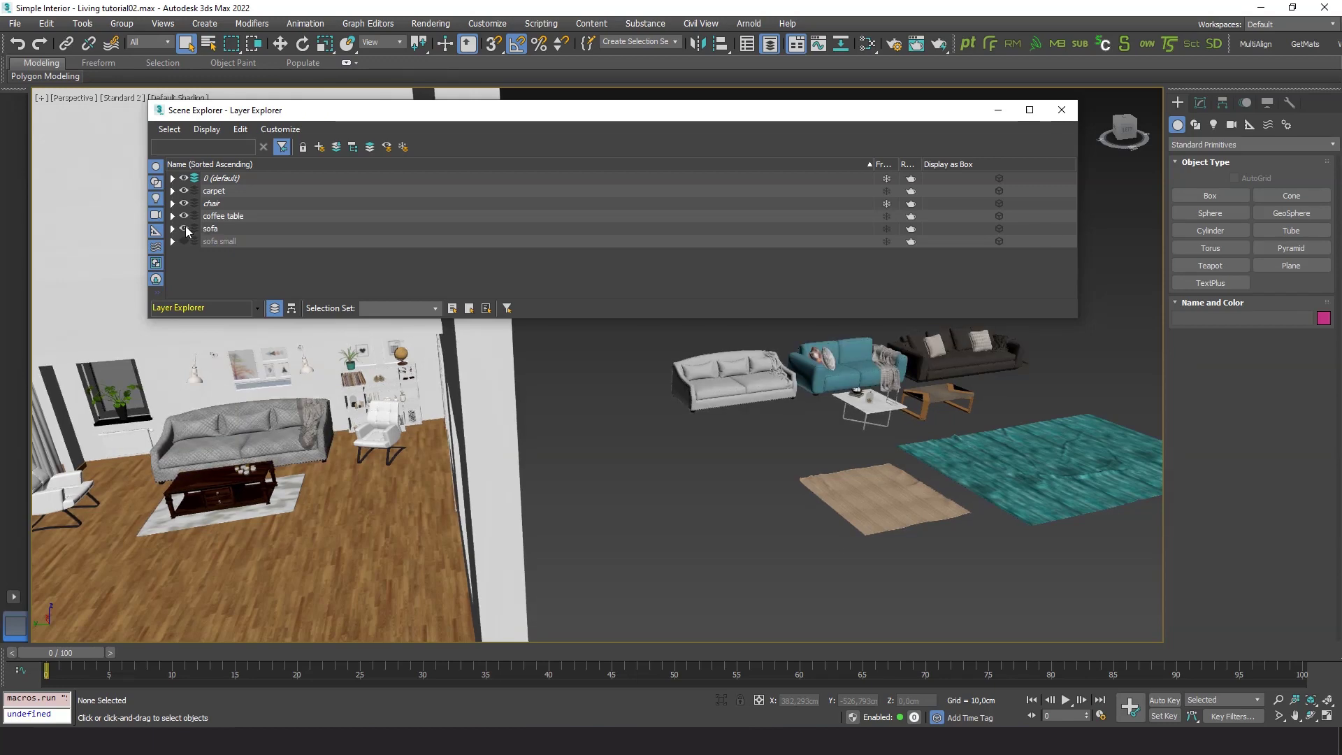
click(184, 216)
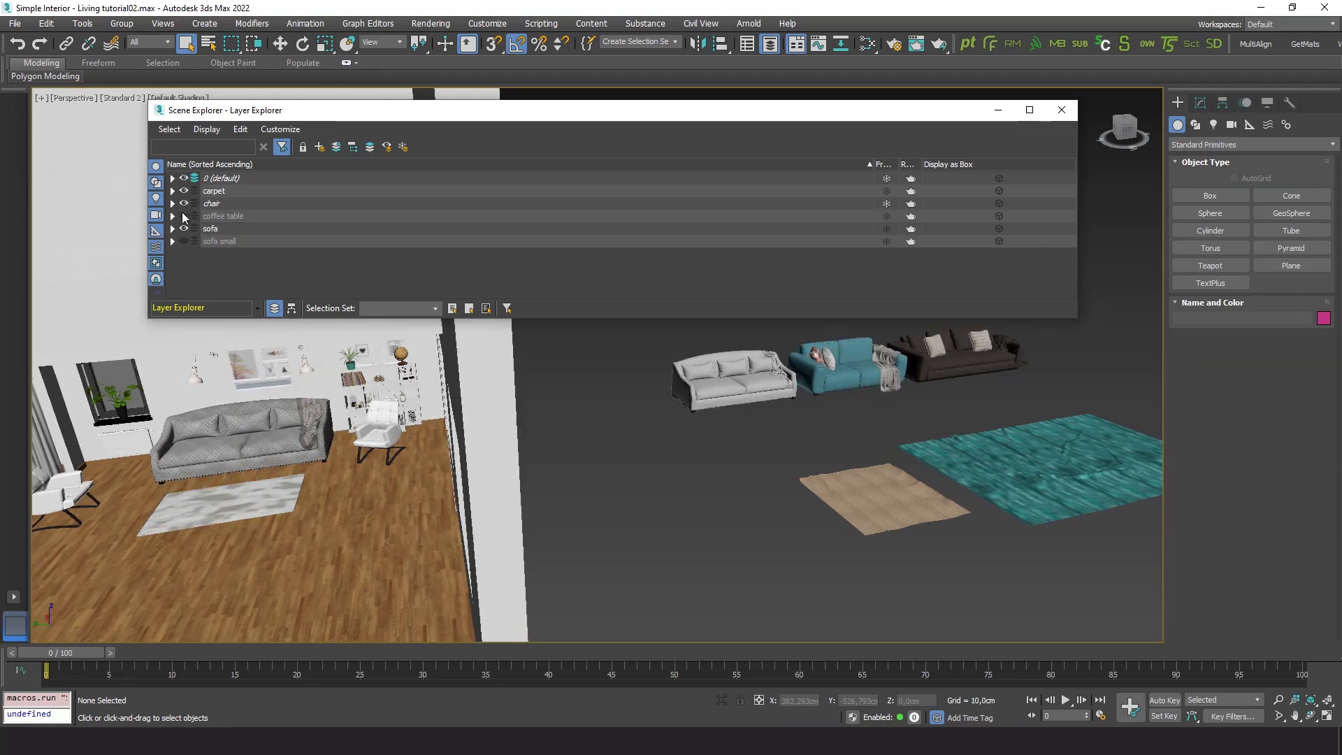
click(185, 216)
click(184, 216)
click(185, 216)
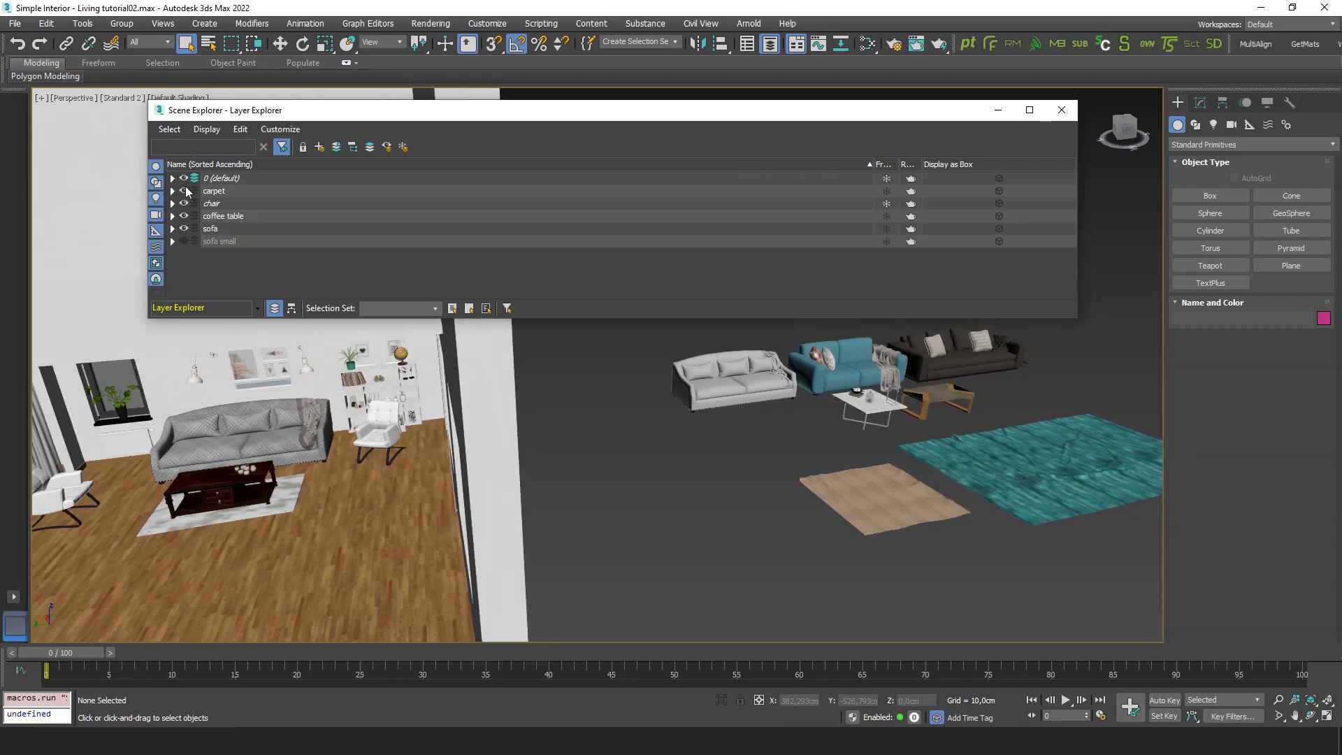
click(182, 188)
click(182, 189)
click(184, 191)
click(183, 190)
click(1054, 97)
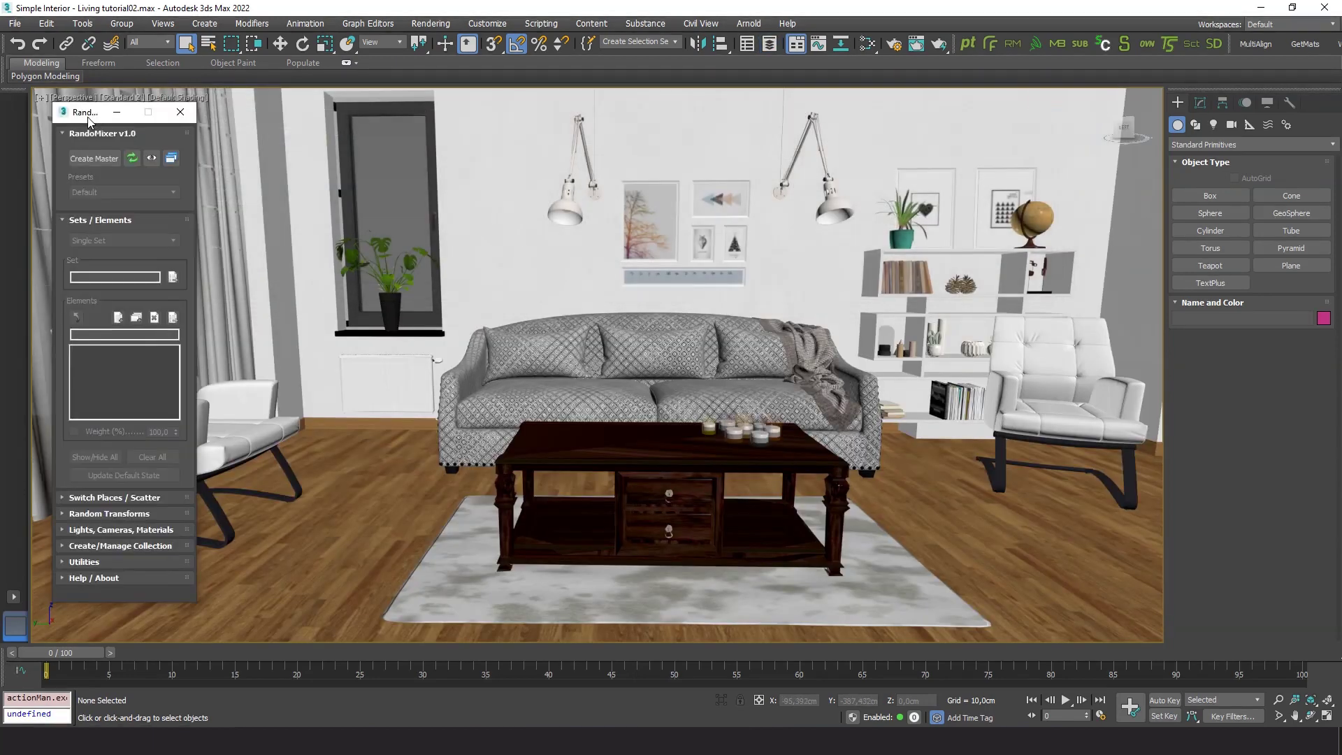
- Create a RandoMixer master on the floor between the armchair and the coffee table, and hide its helper
click(105, 155)
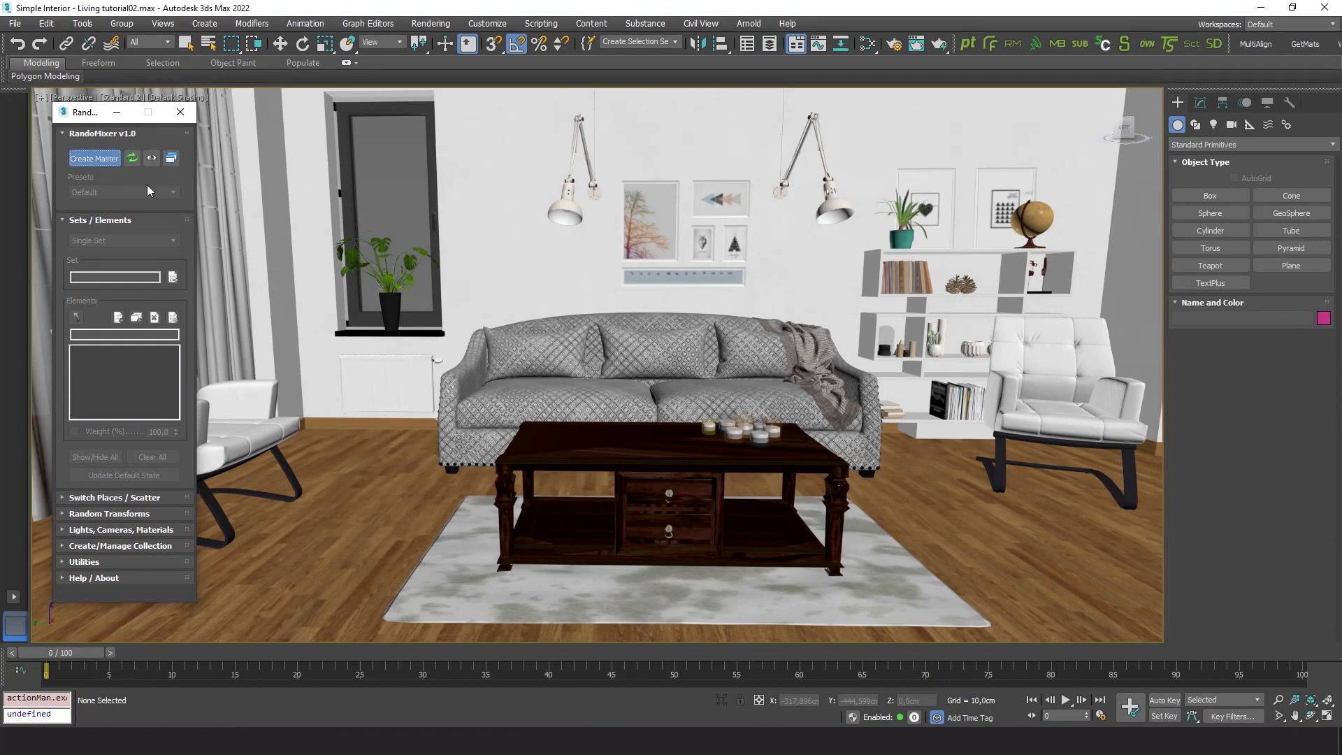
click(363, 502)
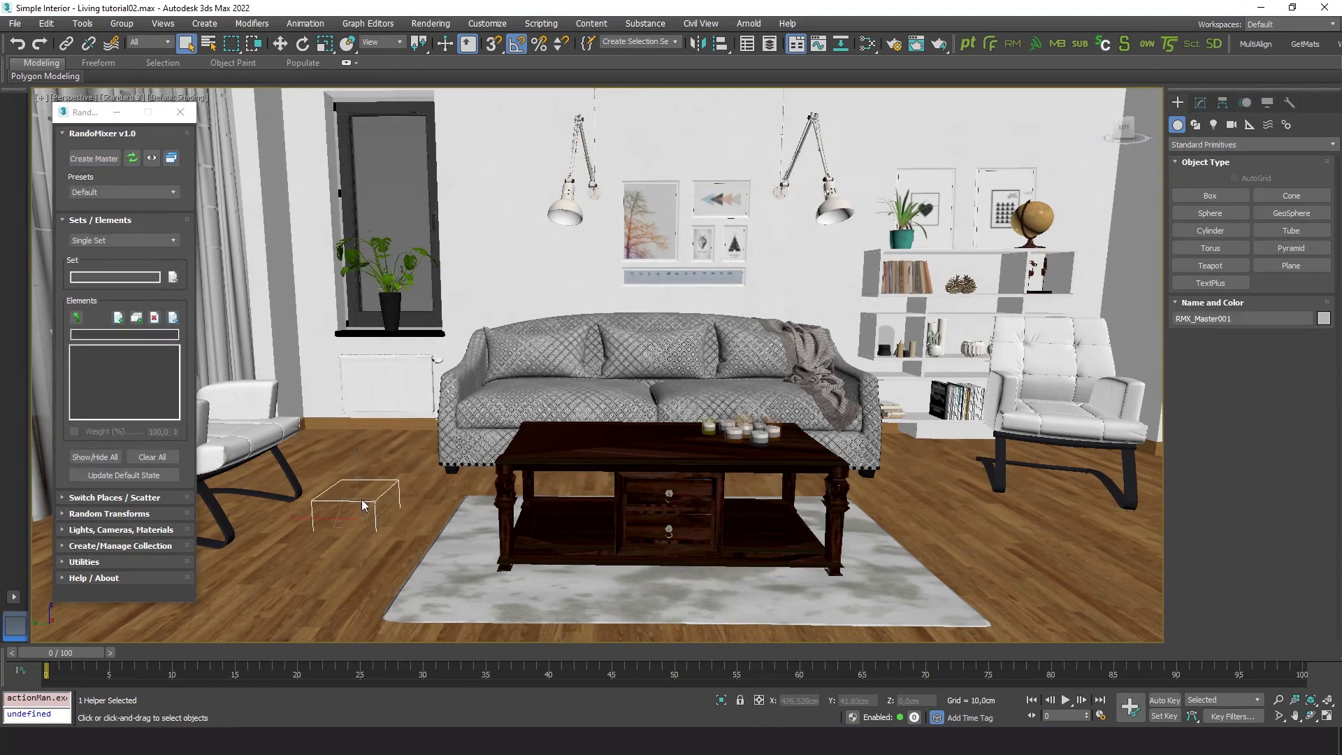
click(151, 158)
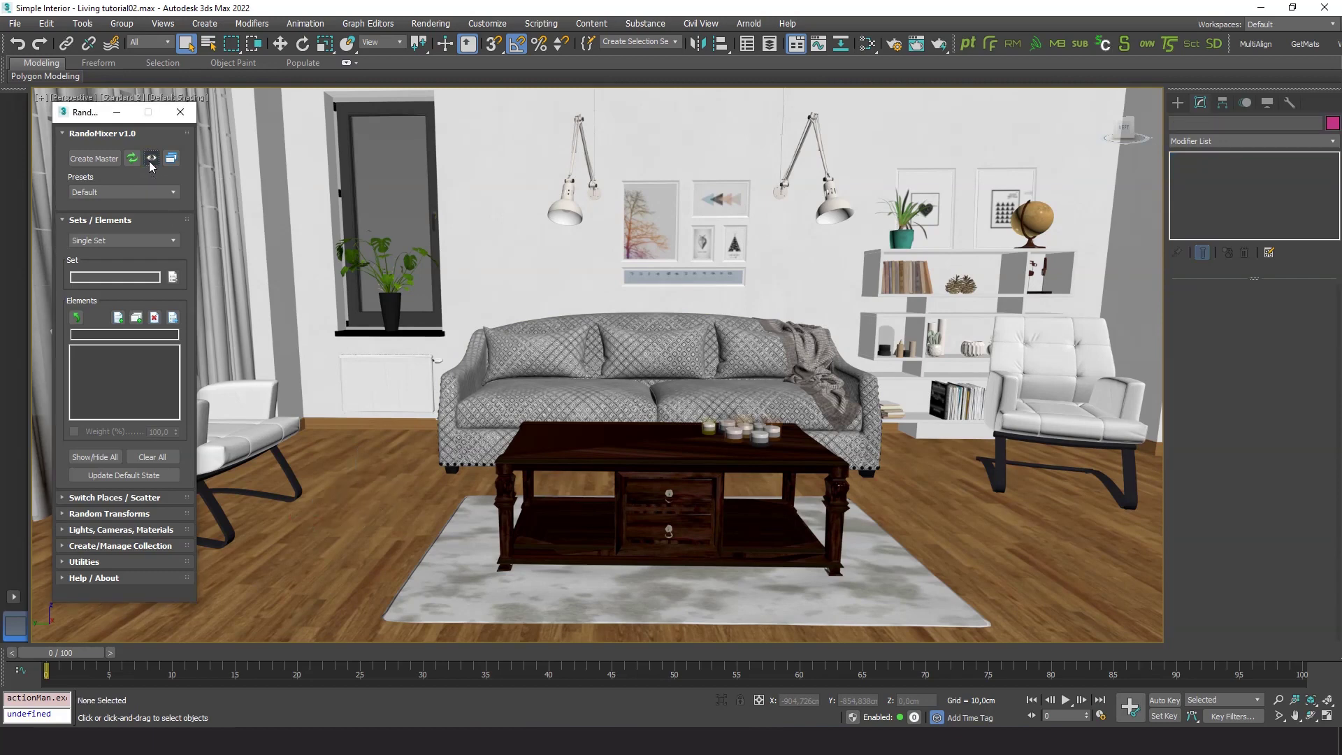
- Load the sofa layer as a single set of elements, treating groups and hierarchies as single entities
click(138, 318)
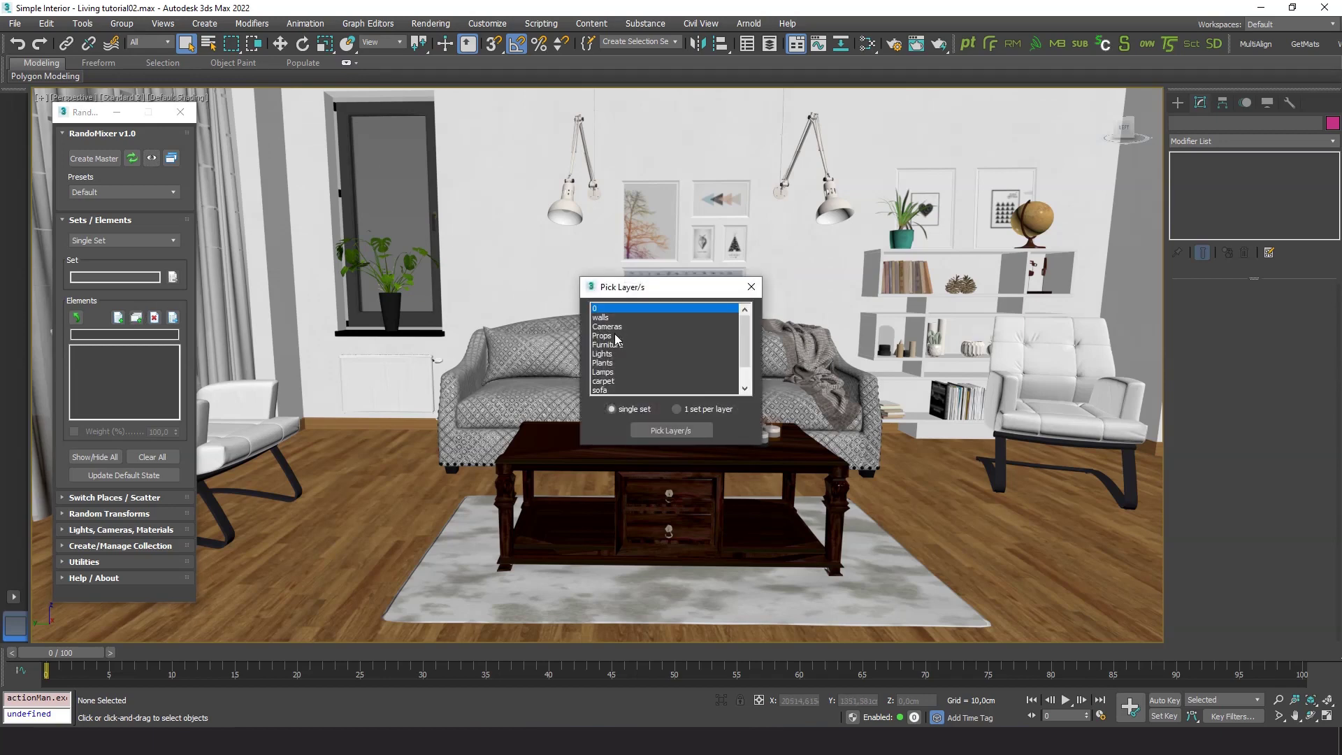
click(598, 389)
drag(744, 335, 746, 352)
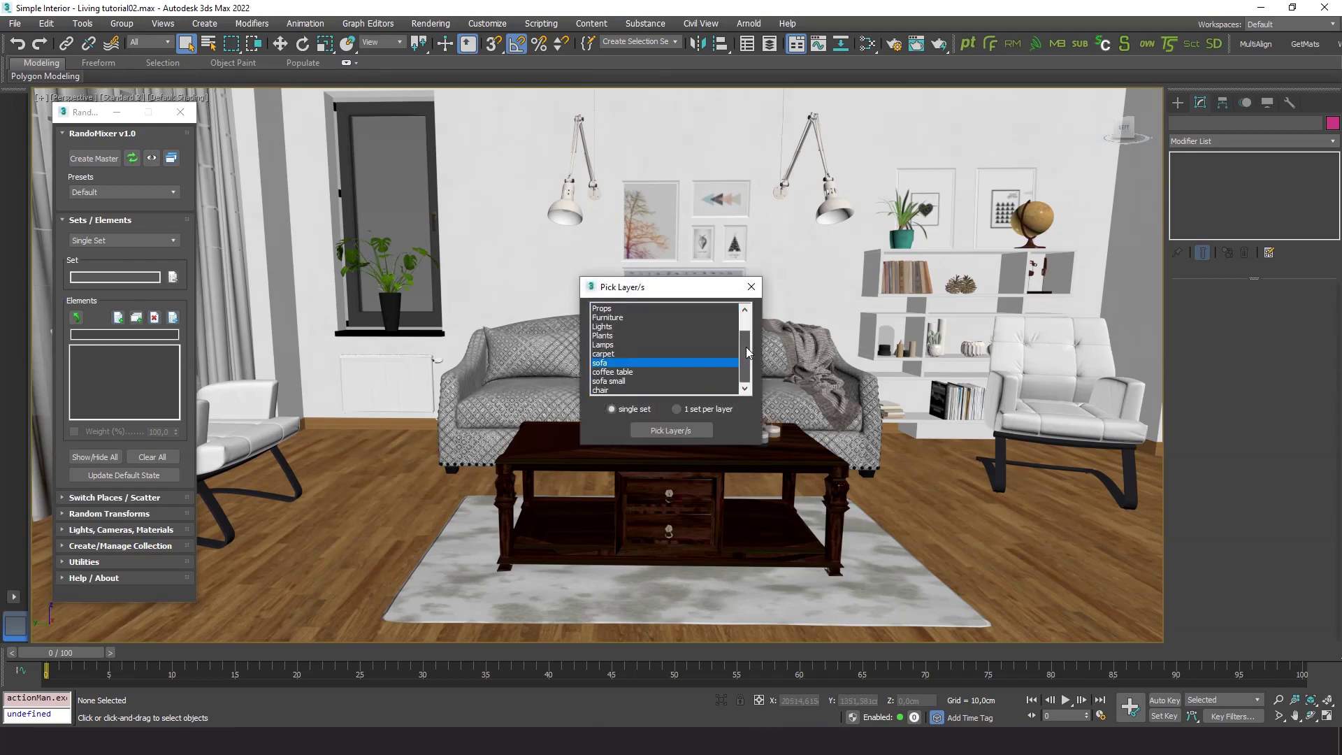
click(664, 429)
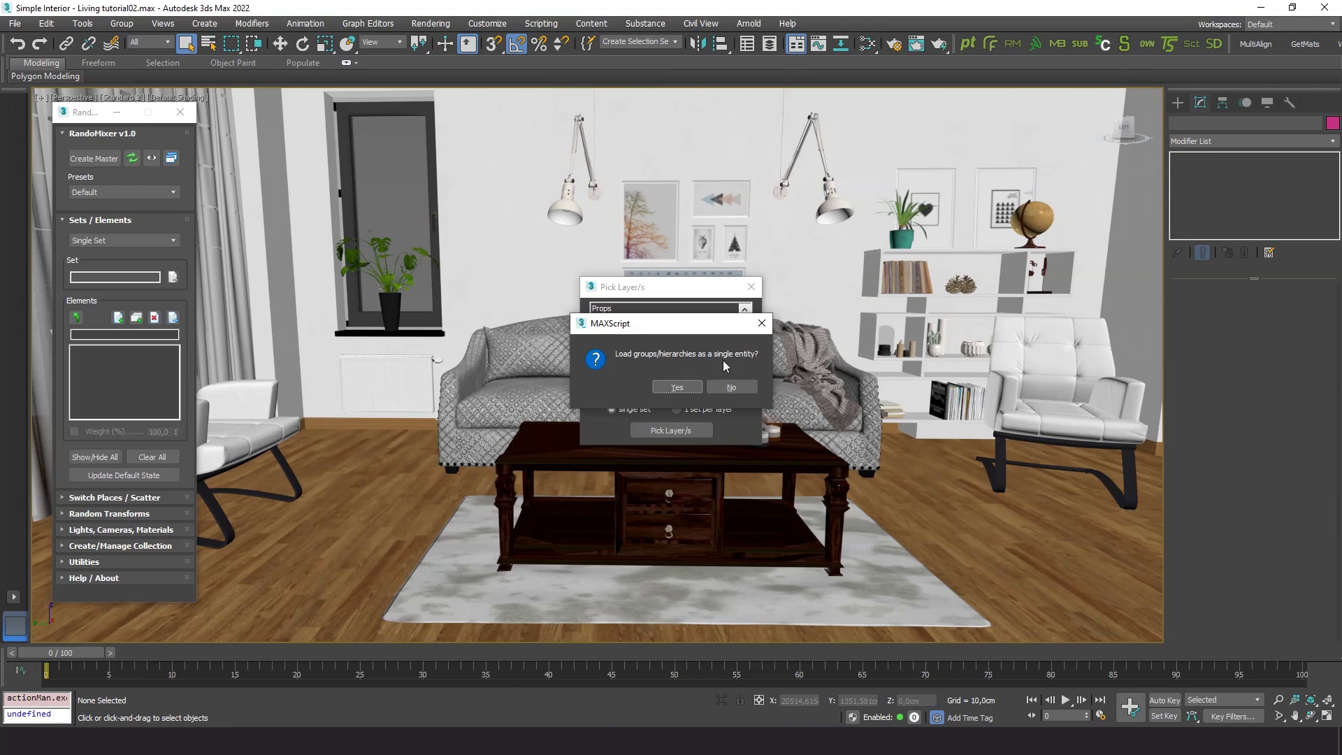
click(677, 387)
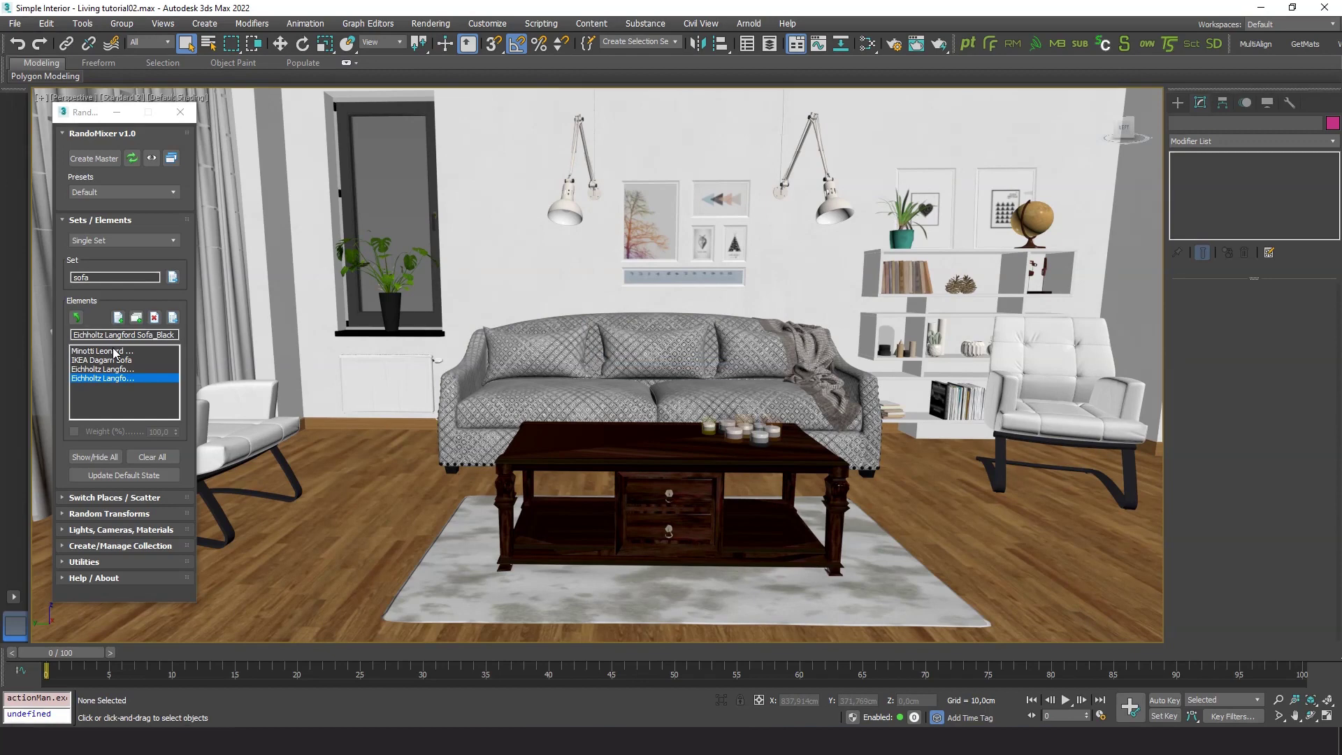
- Switch to Multiple Sets and load the carpet and coffee table layers as one set per layer, with groups as single entities
click(172, 240)
click(108, 265)
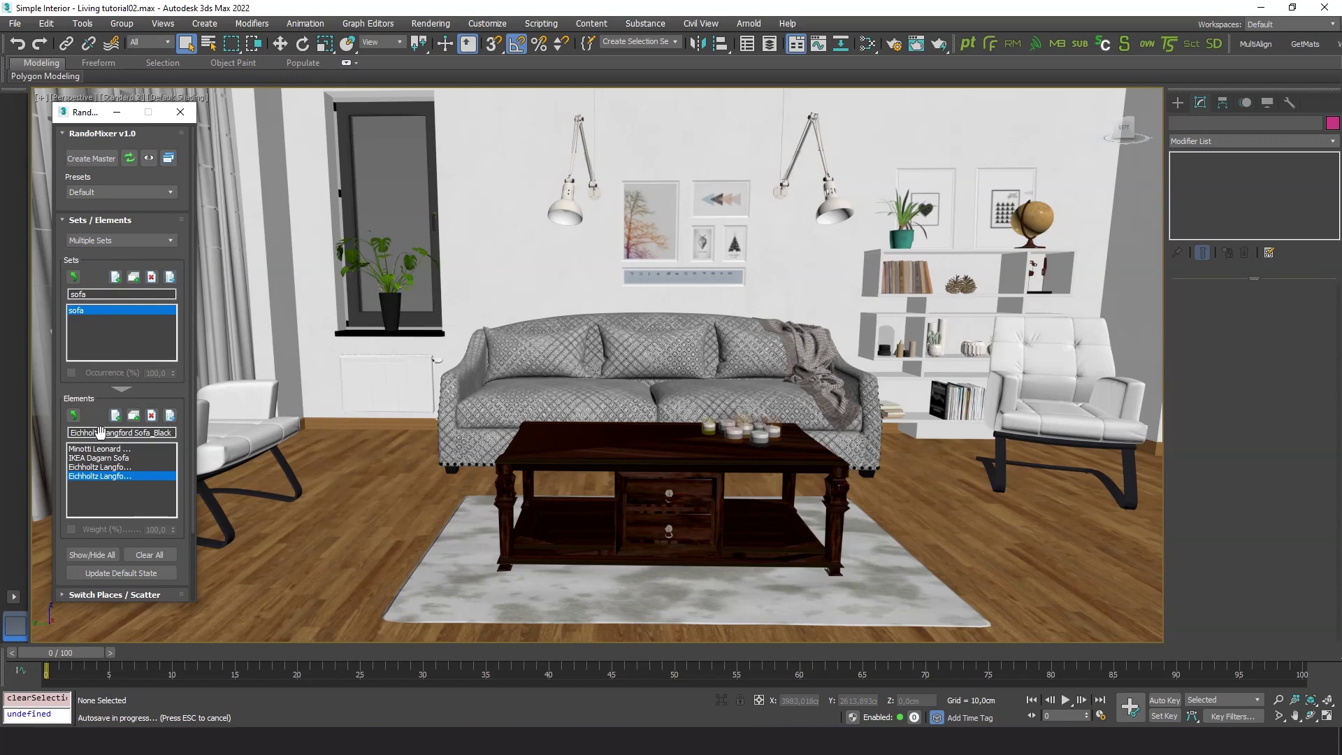
click(132, 280)
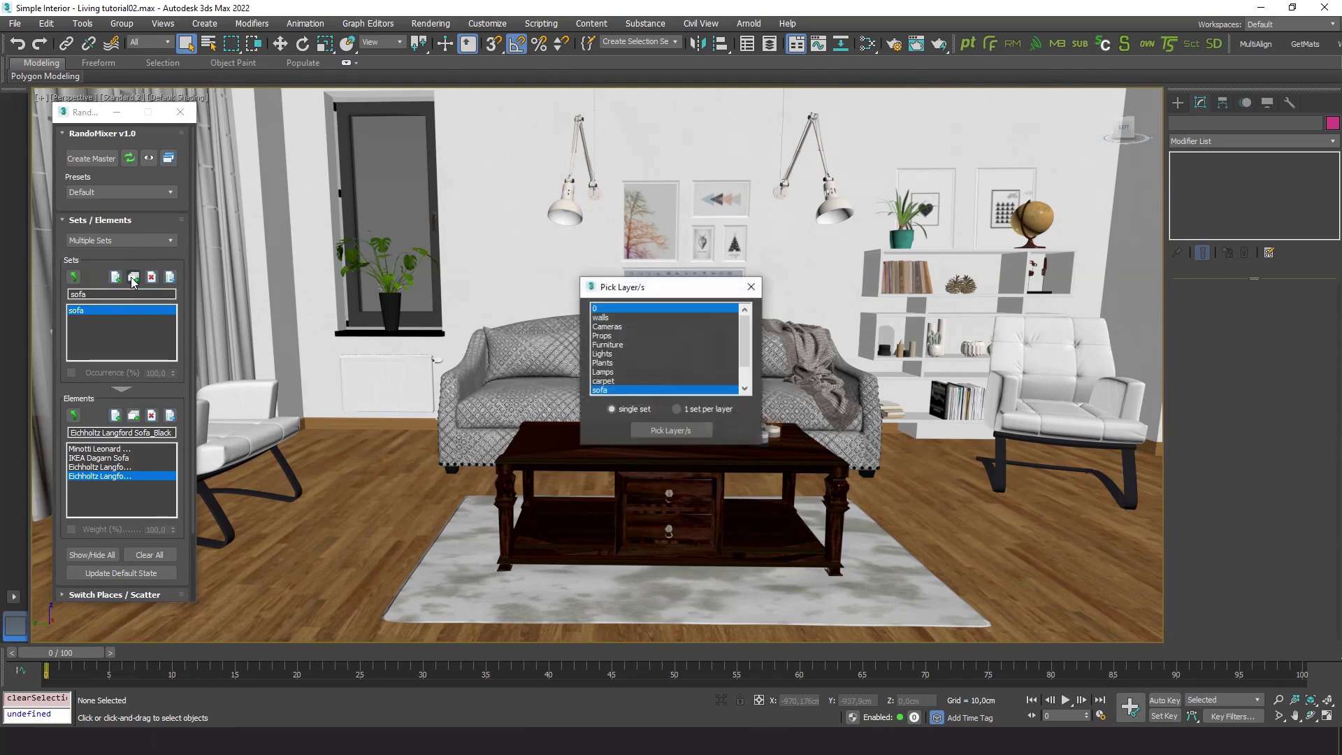
click(614, 381)
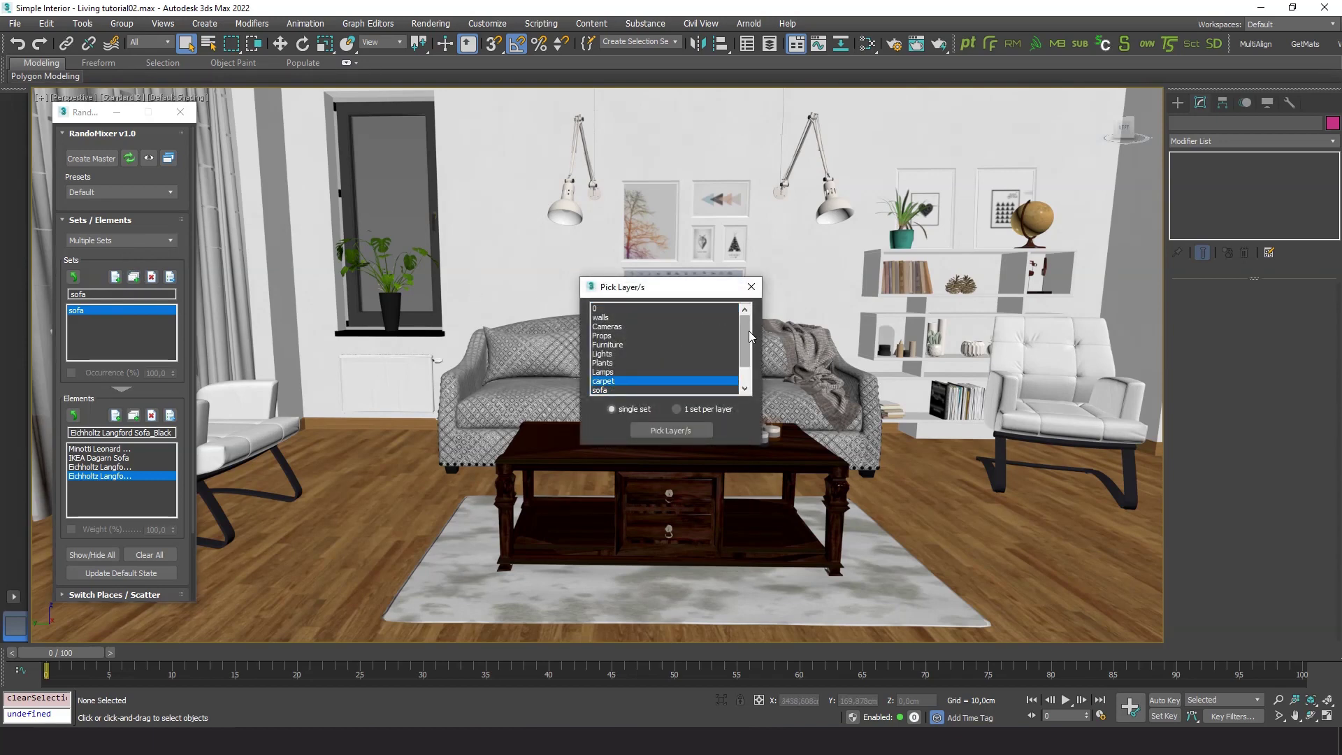
drag(745, 336, 745, 369)
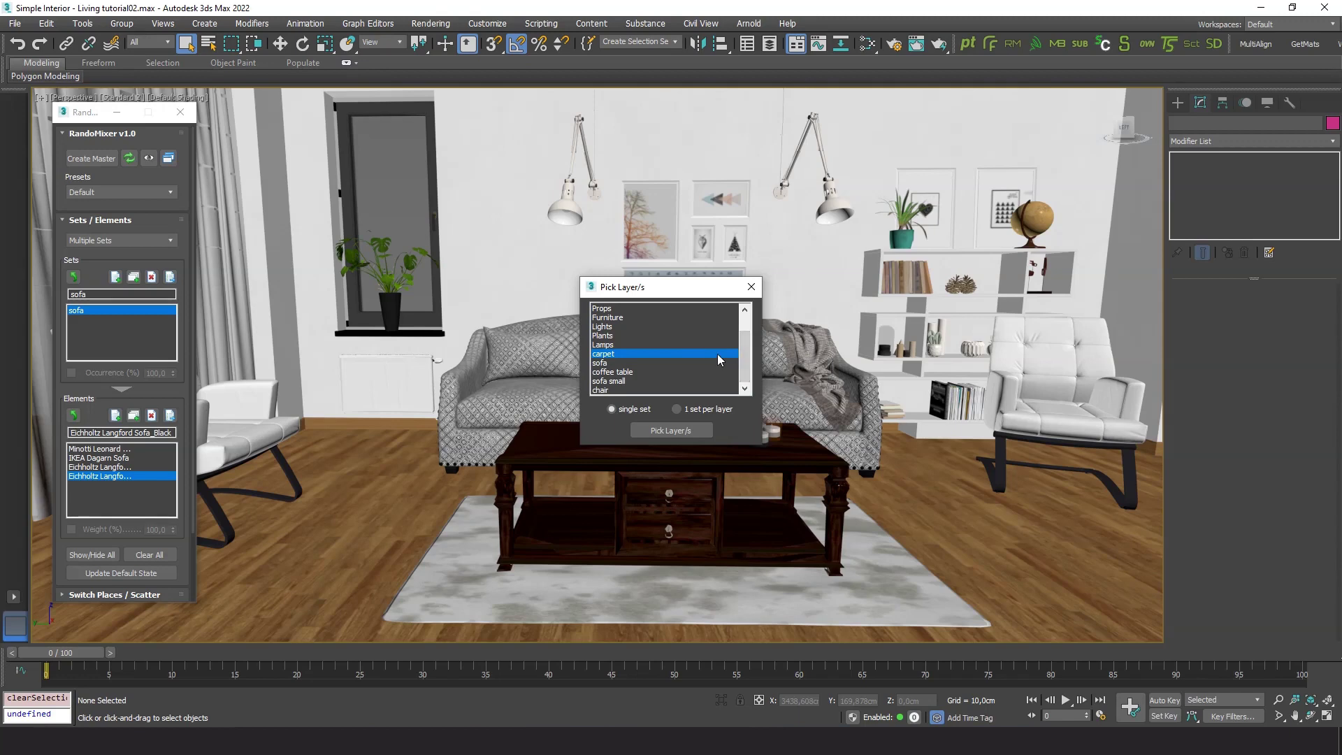
click(625, 372)
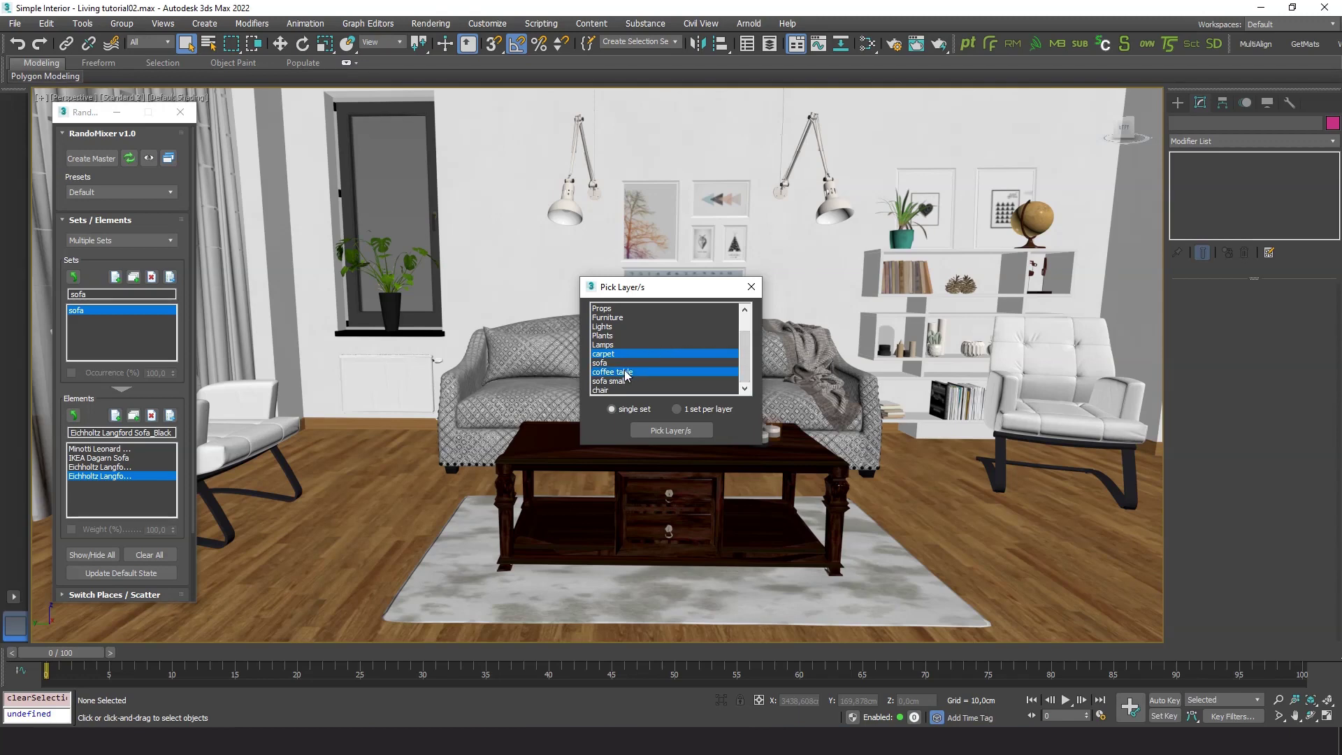
click(685, 410)
click(664, 430)
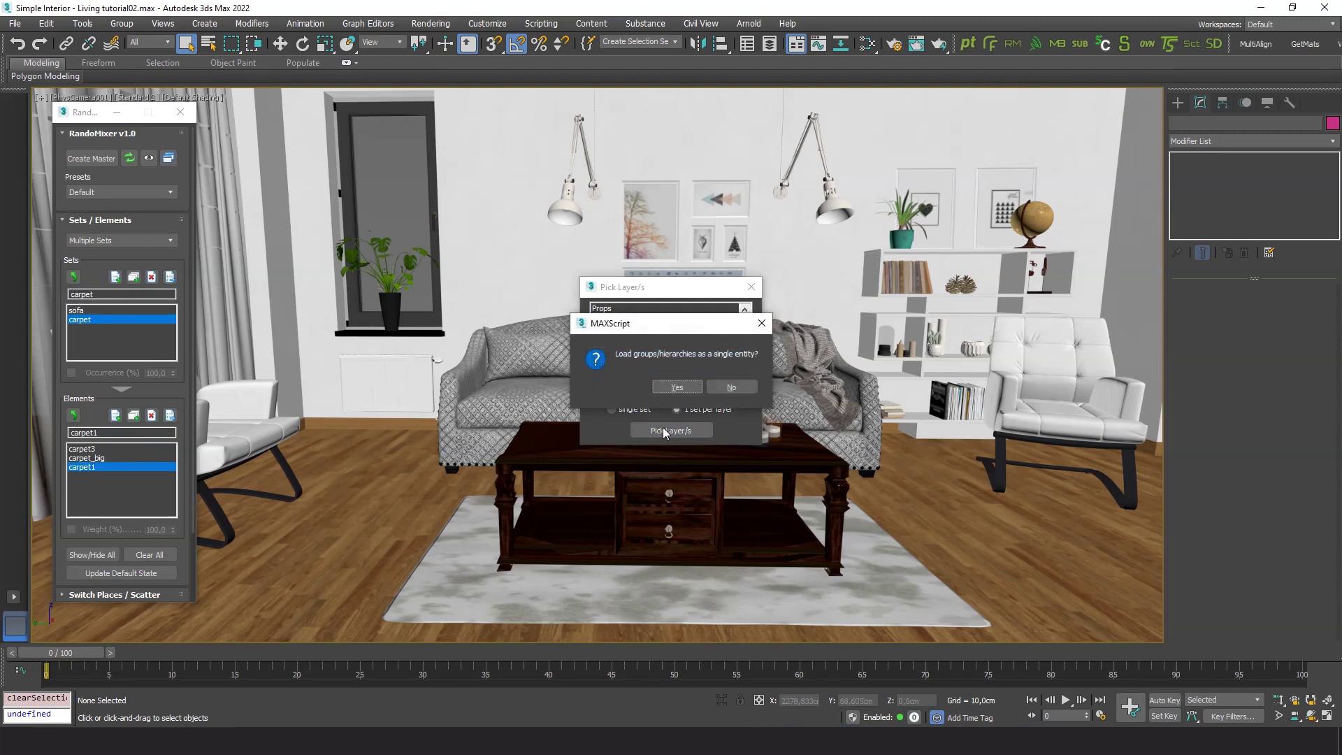
click(677, 386)
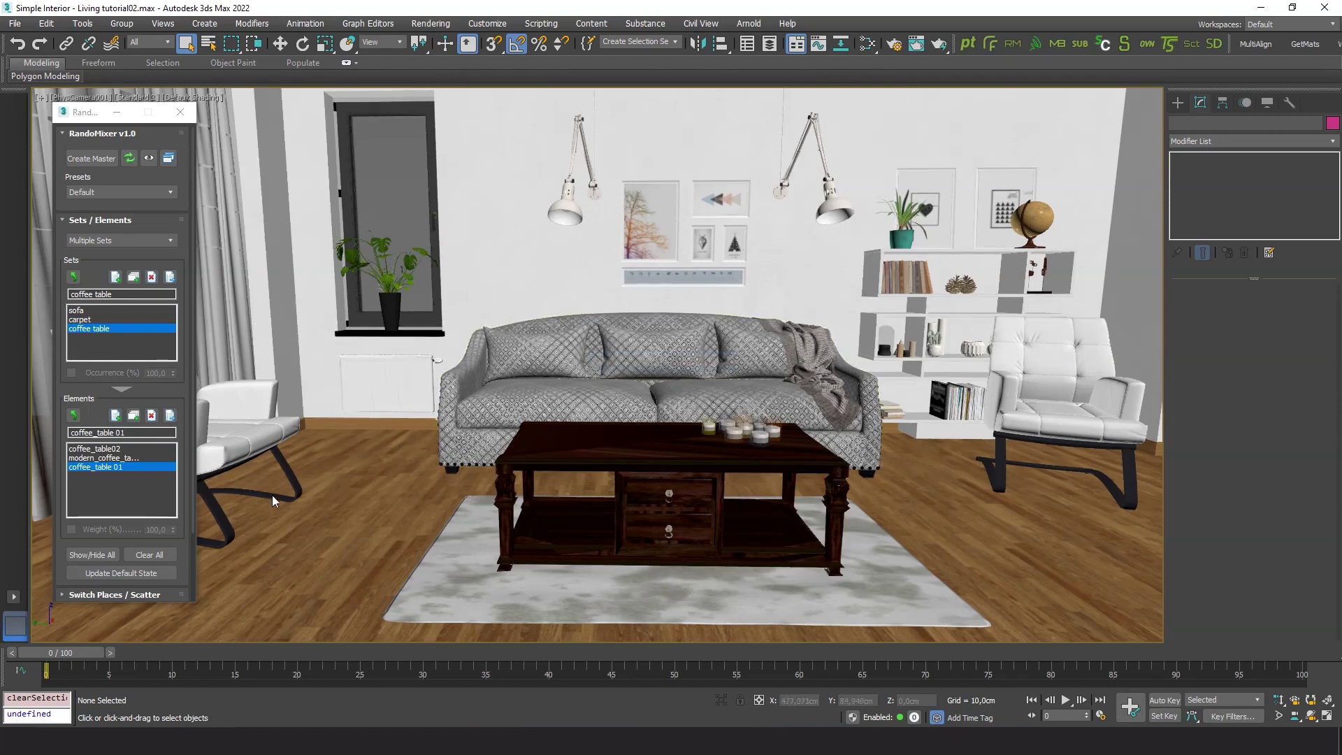
- Review the elements contained in the sofa, carpet and coffee table sets
click(83, 310)
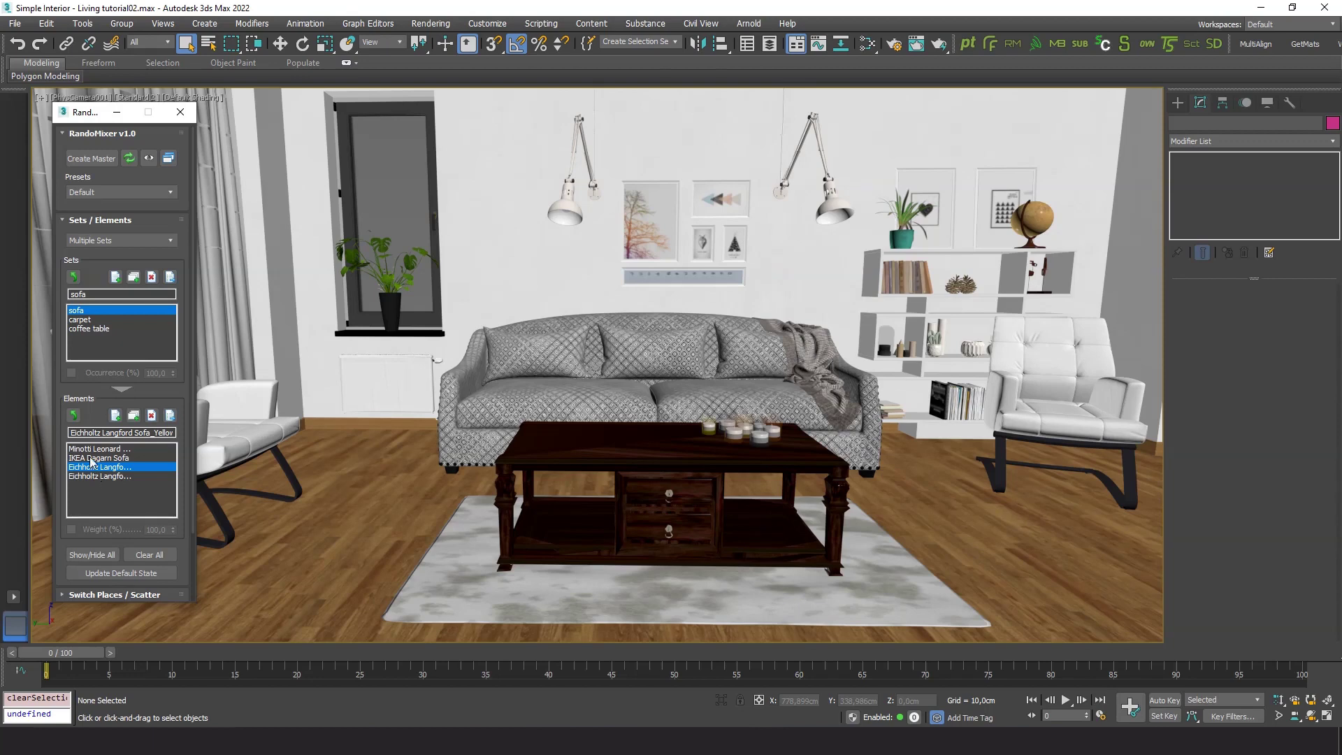
click(83, 319)
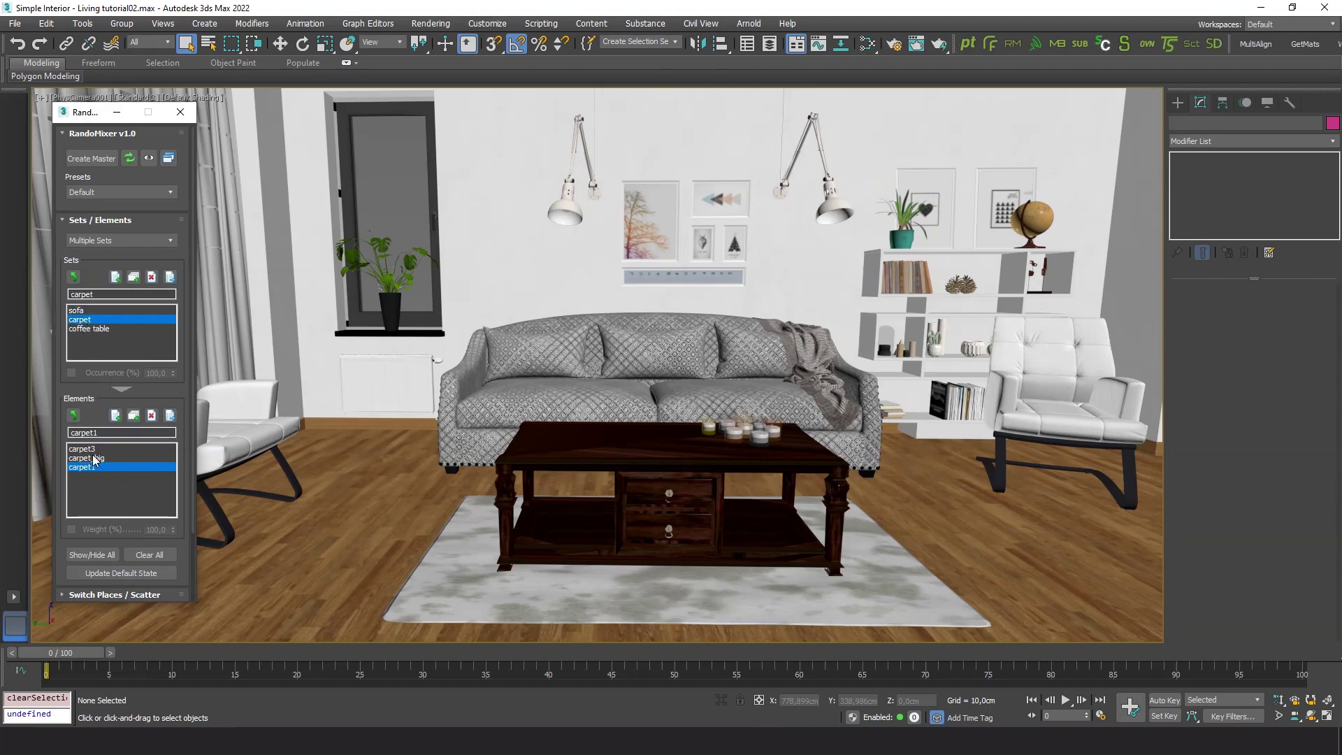
click(105, 328)
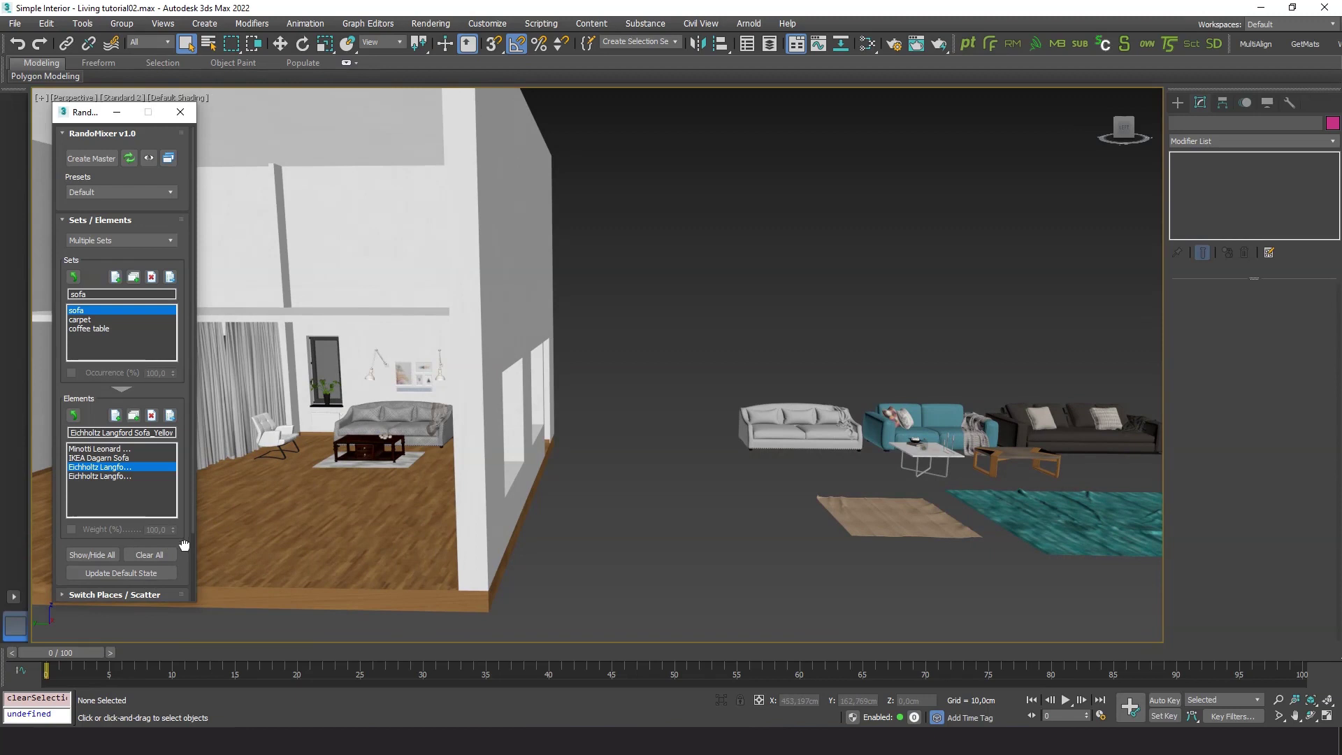
- Pick the patterned sofa inside the room as the reference object for unifying object positions
scroll(184, 545, down, 3)
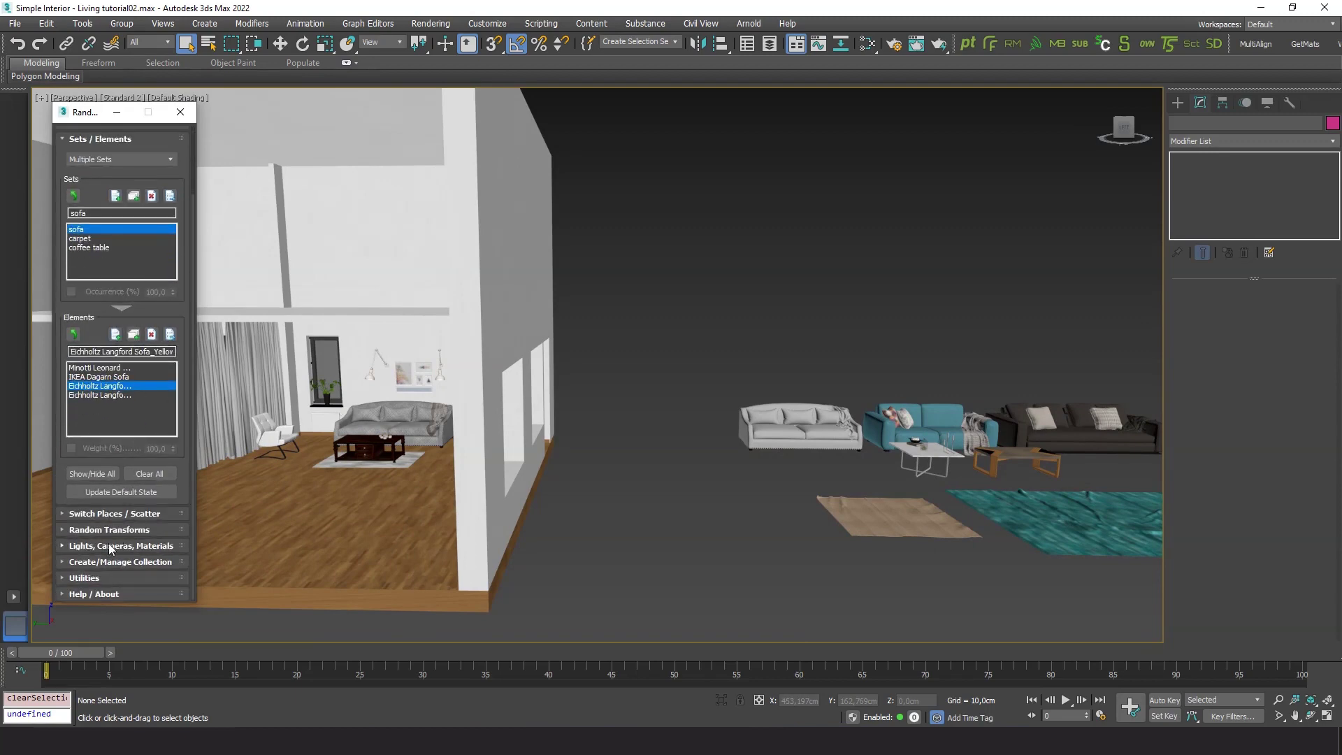
click(112, 579)
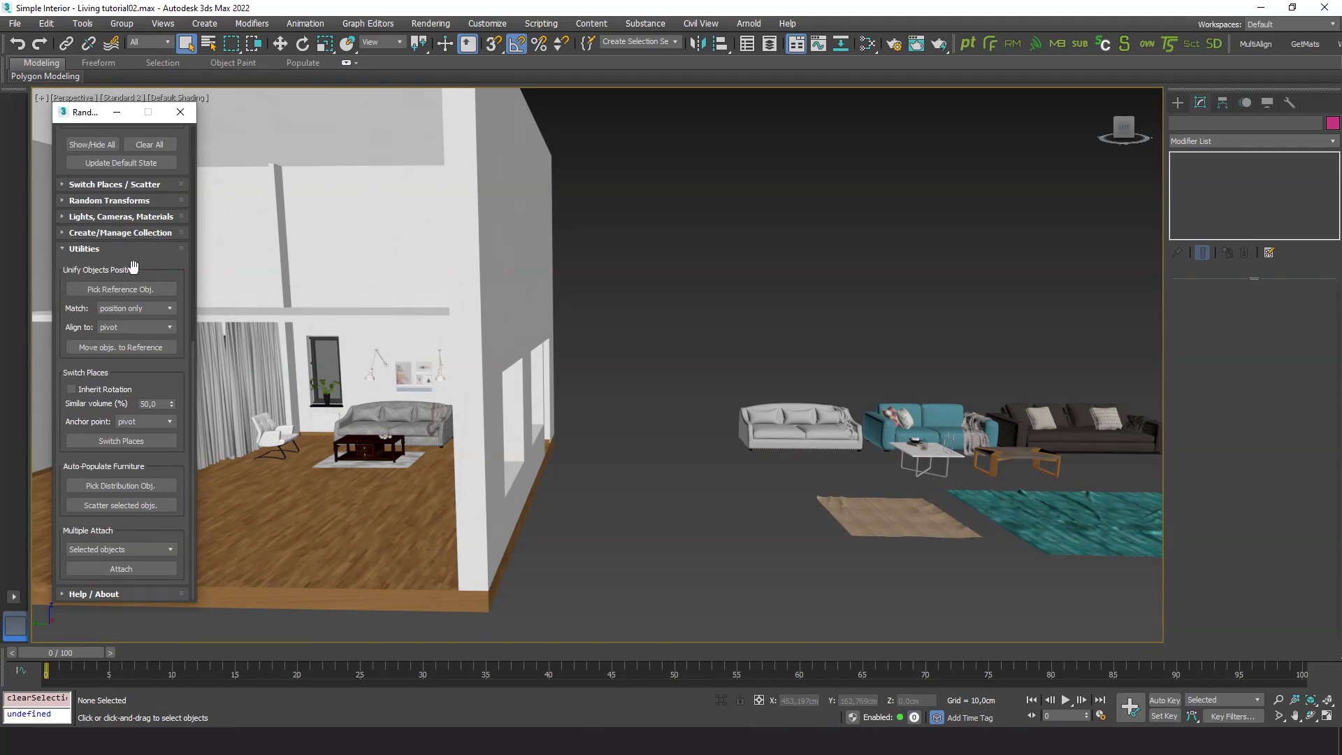
click(136, 288)
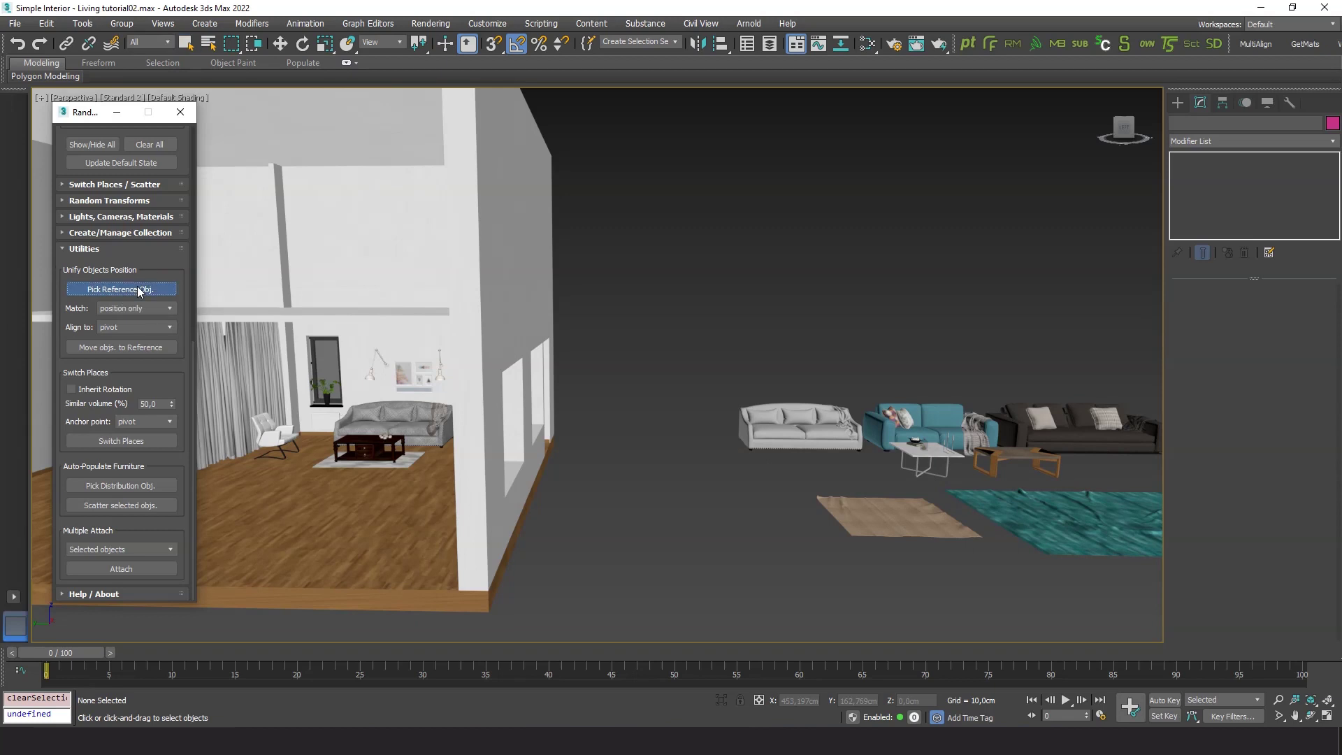
click(401, 421)
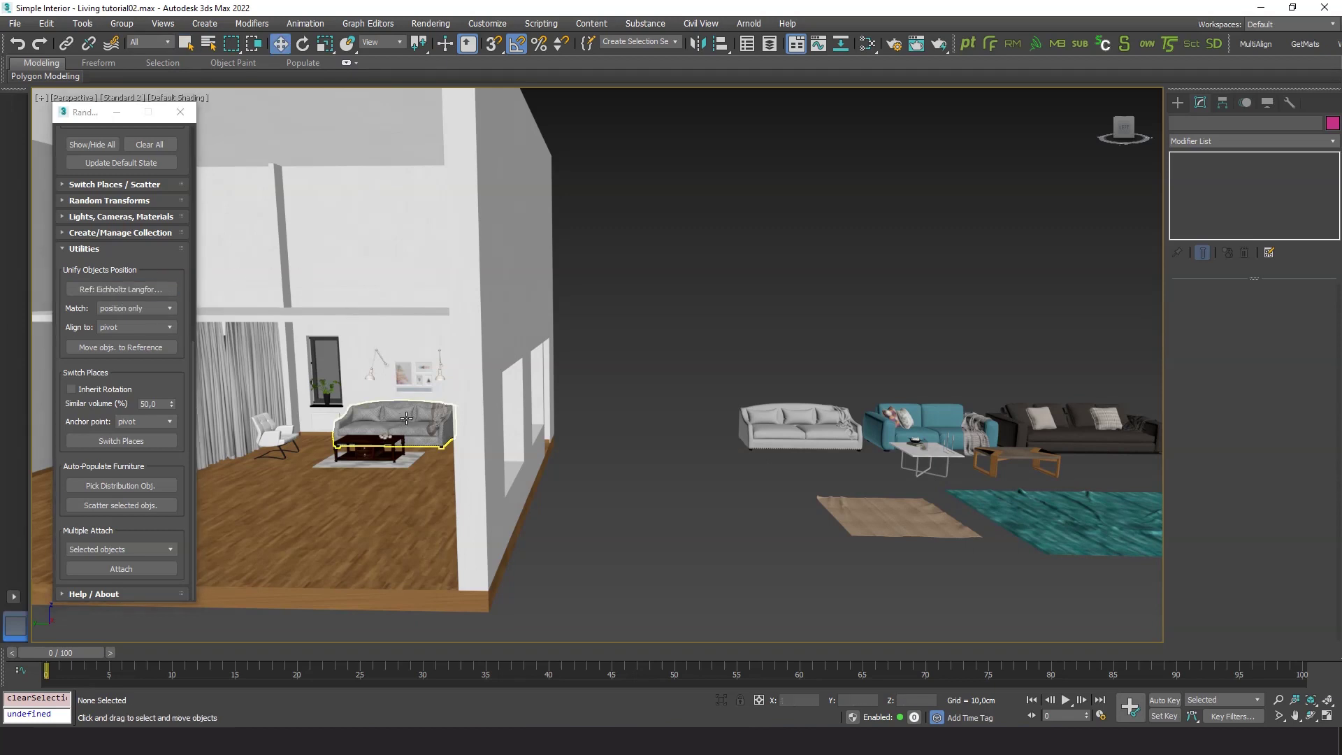
- Move the three spare sofas onto the reference sofa, matching position only and aligning to base
drag(1064, 422, 1065, 422)
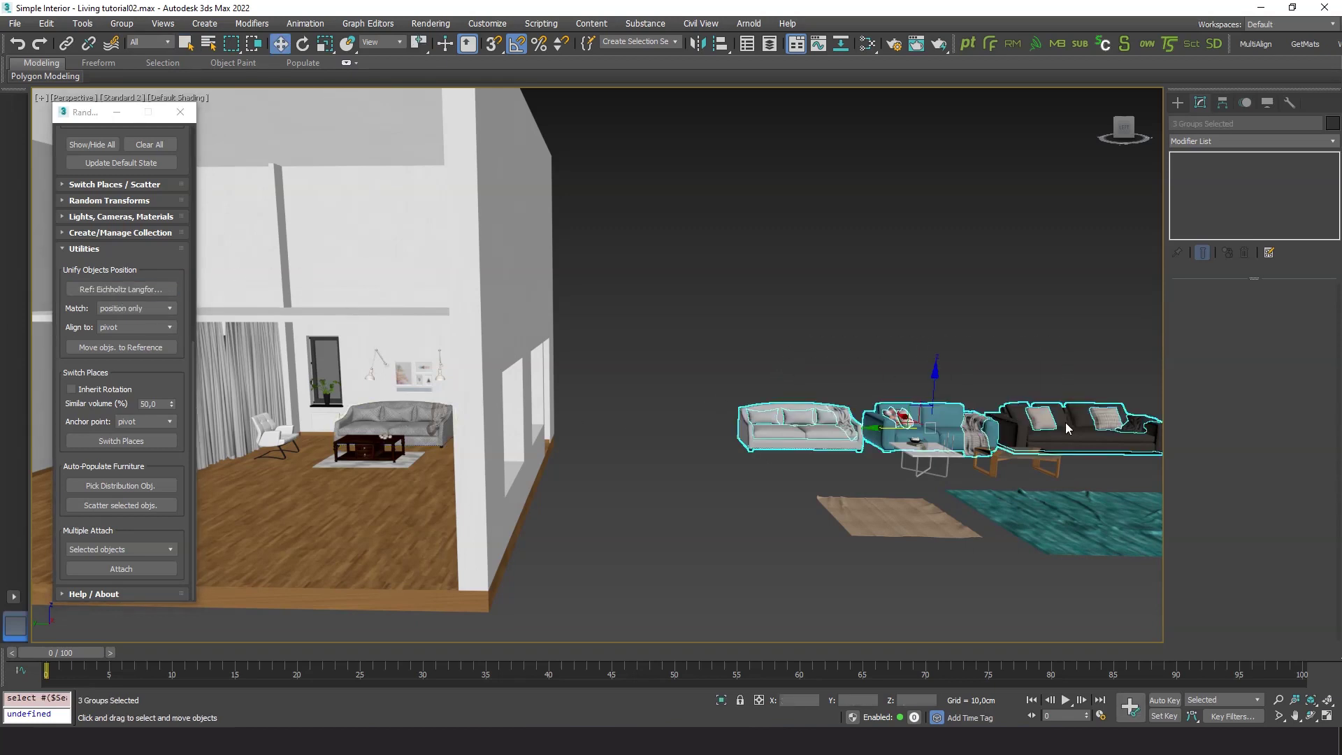
click(136, 327)
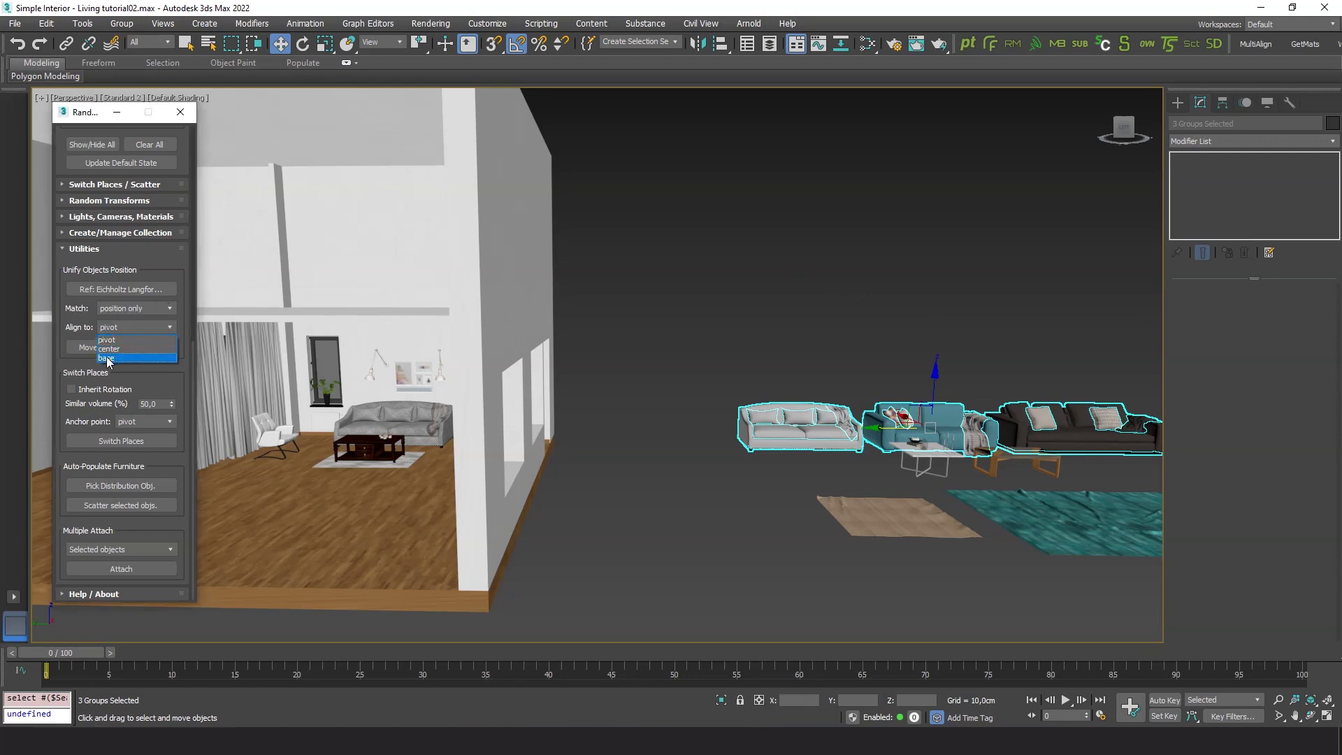
click(114, 359)
click(112, 347)
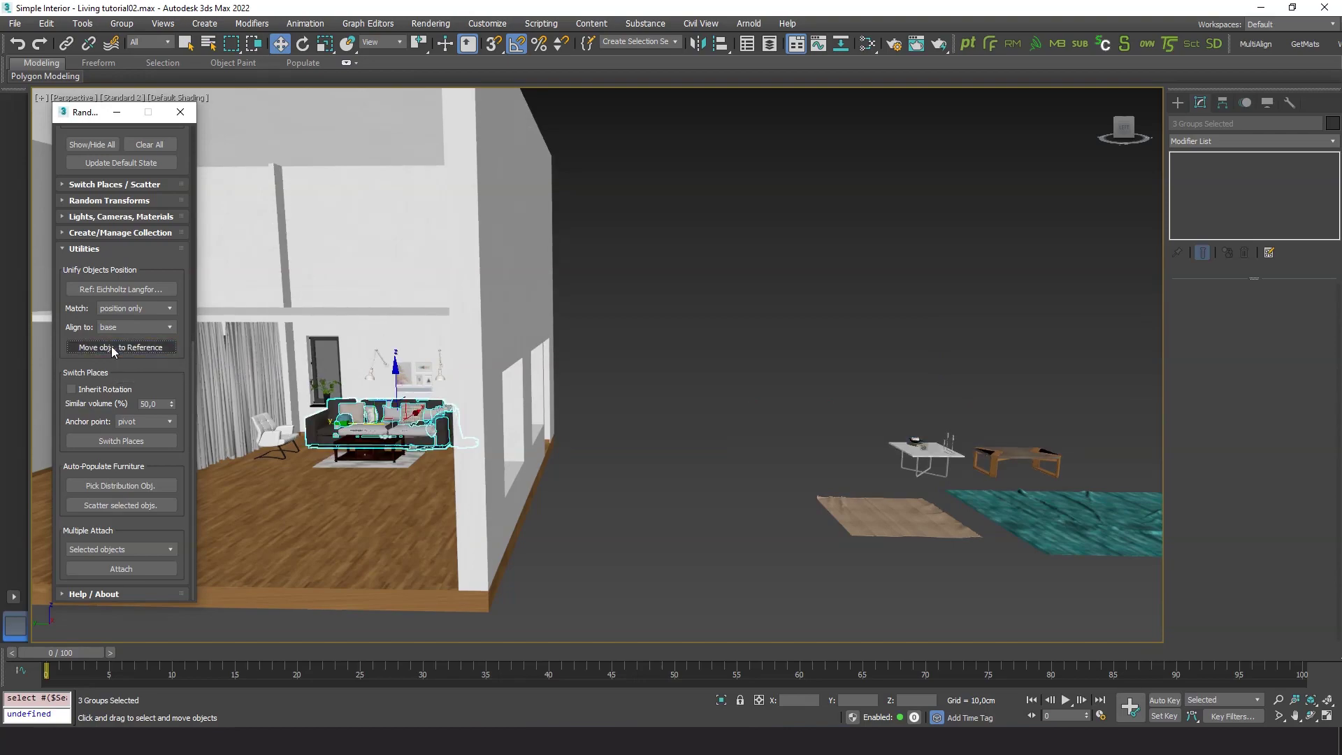
key(z)
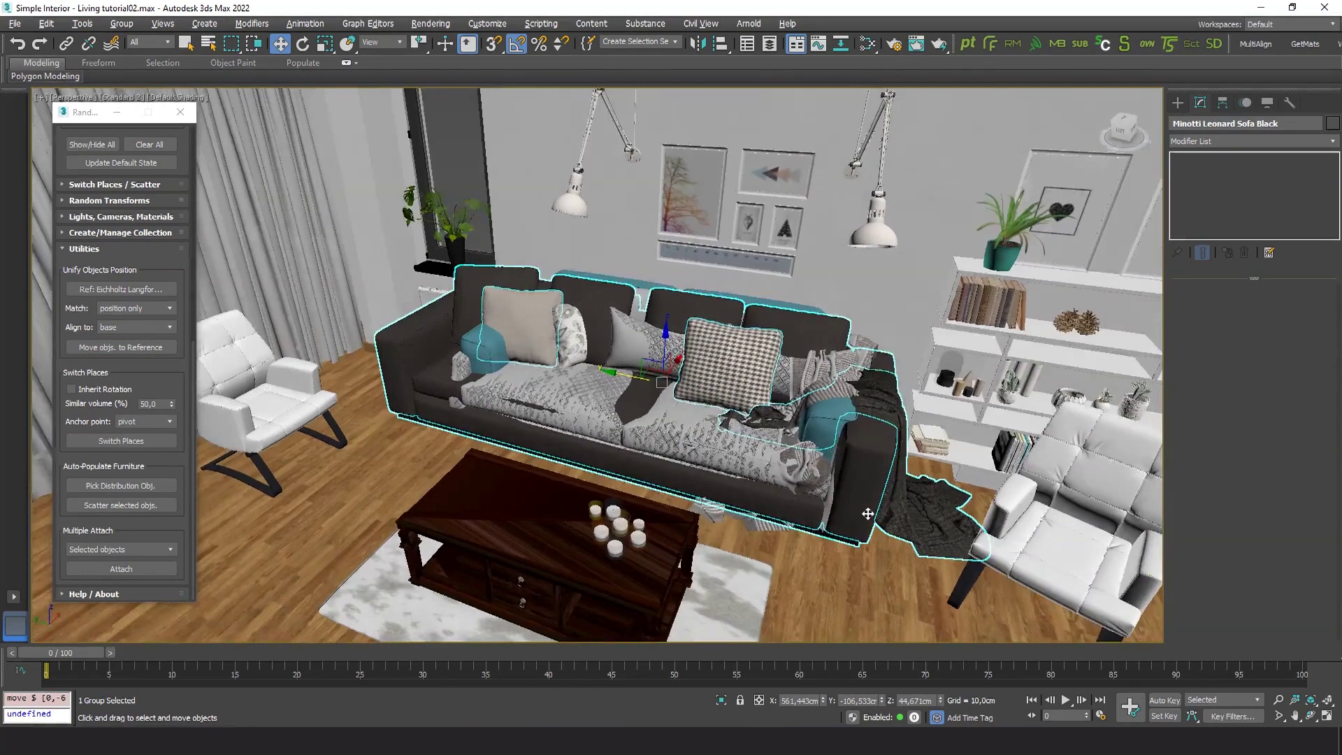
- Shift the black Minotti Leonard sofa about 11 cm along negative Y
click(626, 397)
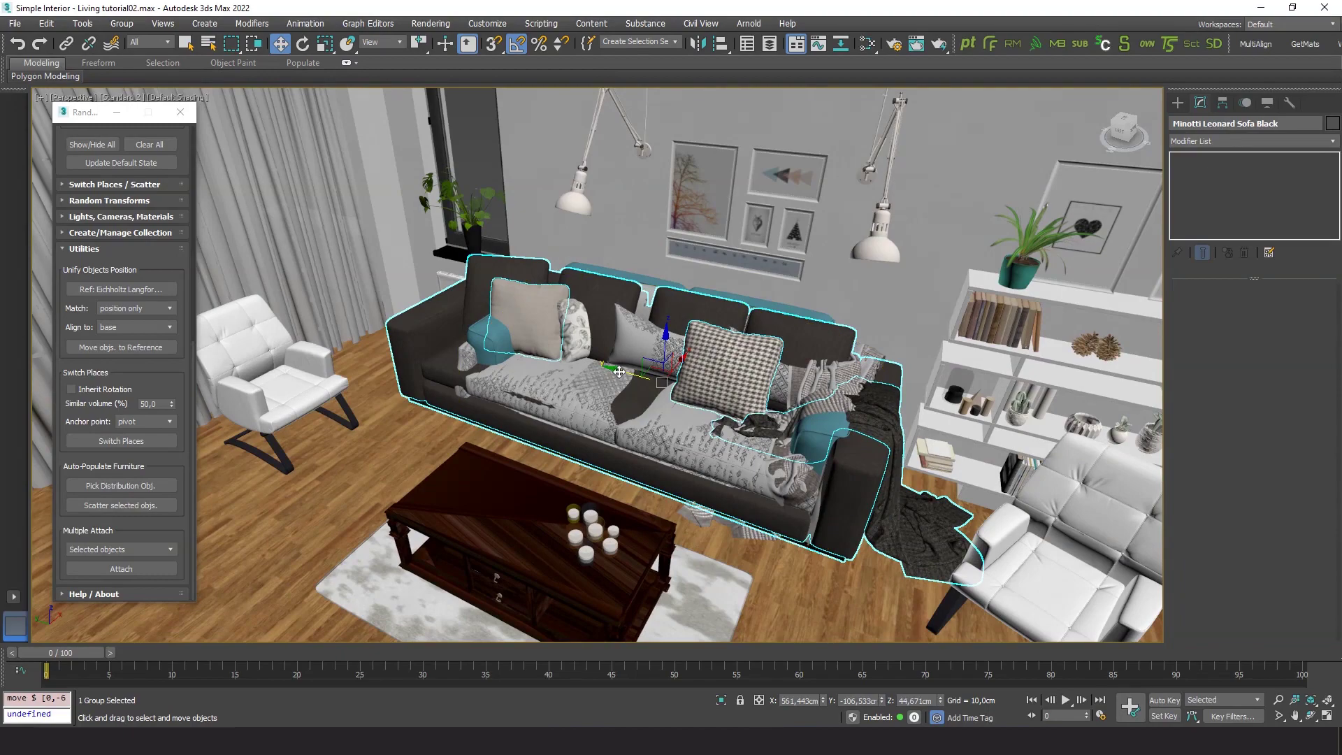
click(632, 374)
drag(632, 374, 638, 378)
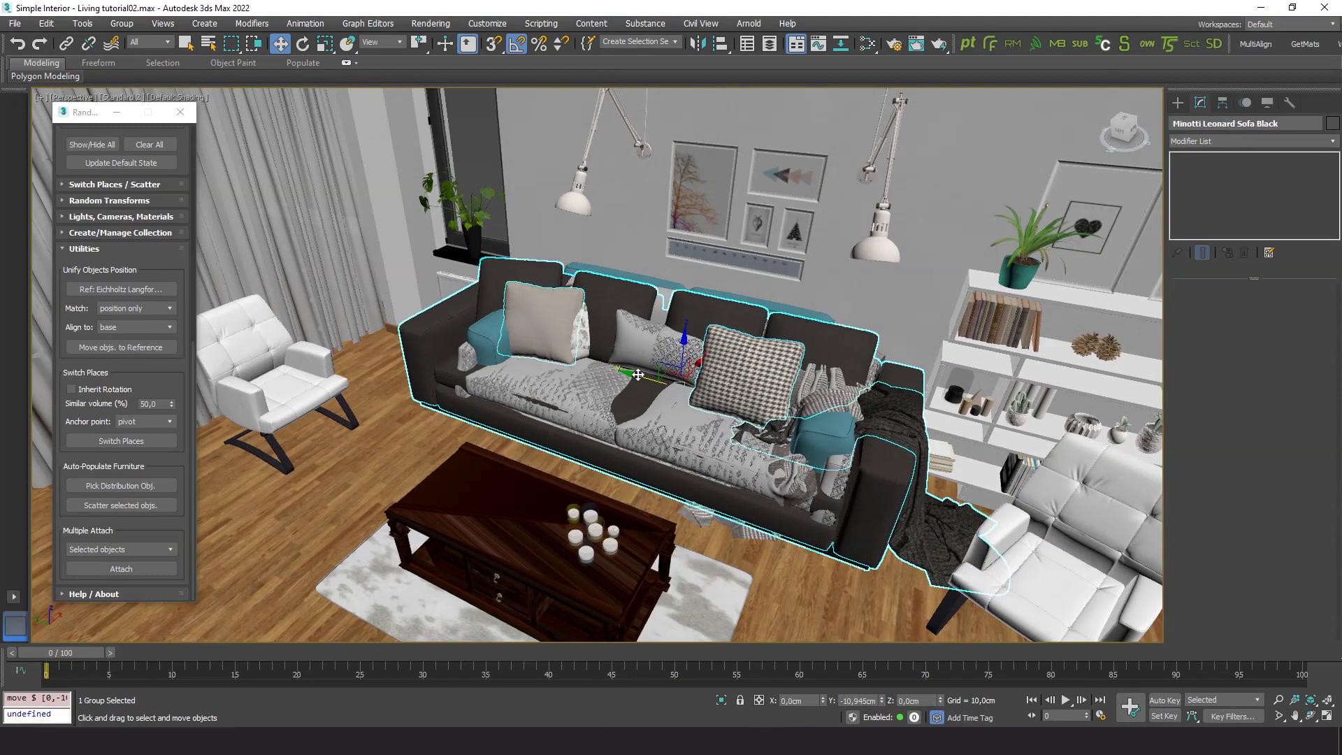
alt+middle_drag(945, 510, 1013, 482)
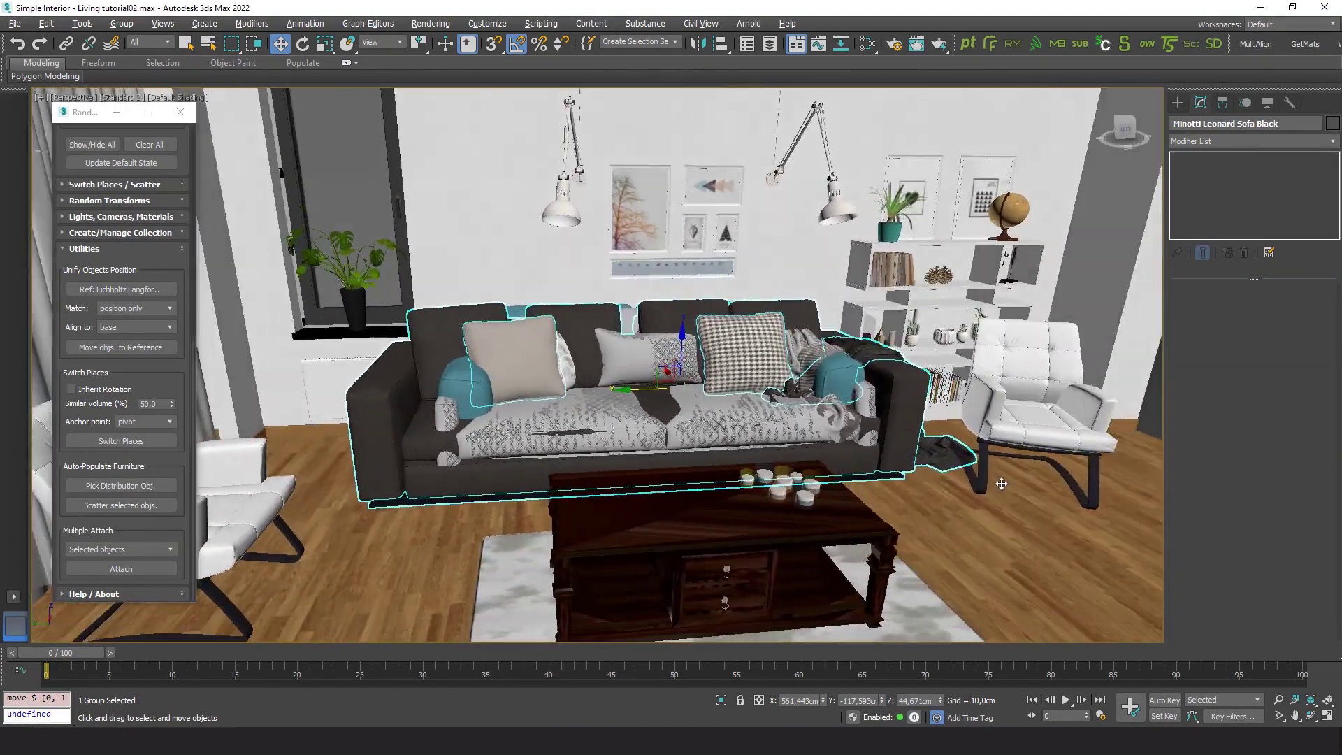
click(407, 512)
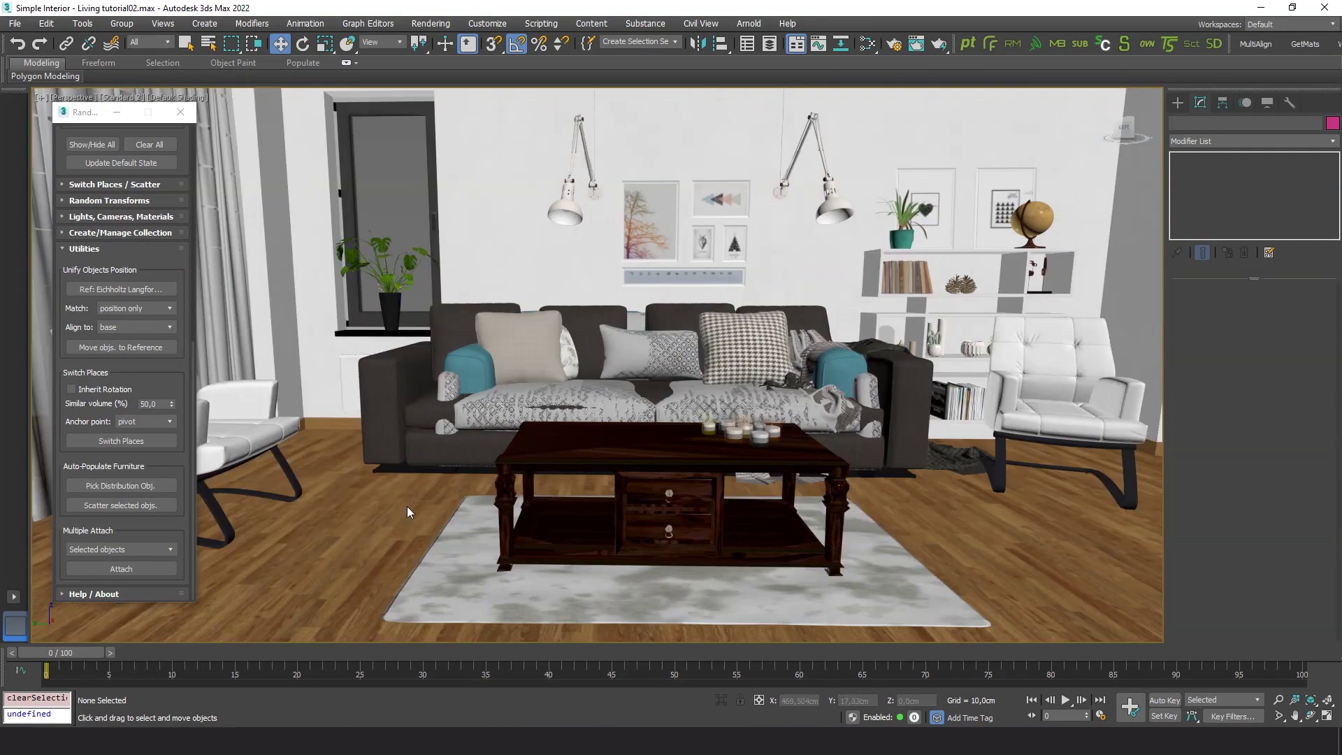
- Select only the four overlapping sofas and store their current state as their initial state in the collection
click(480, 333)
alt+click(441, 551)
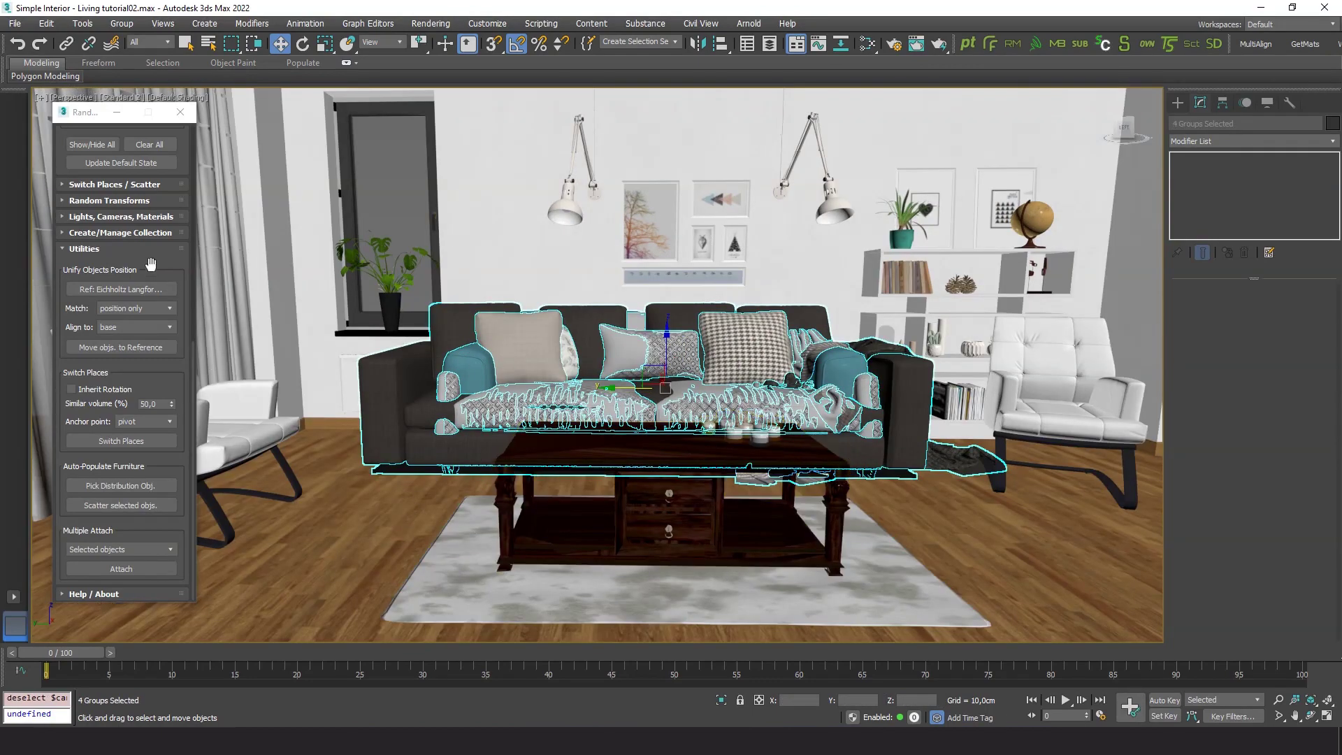
scroll(151, 263, up, 5)
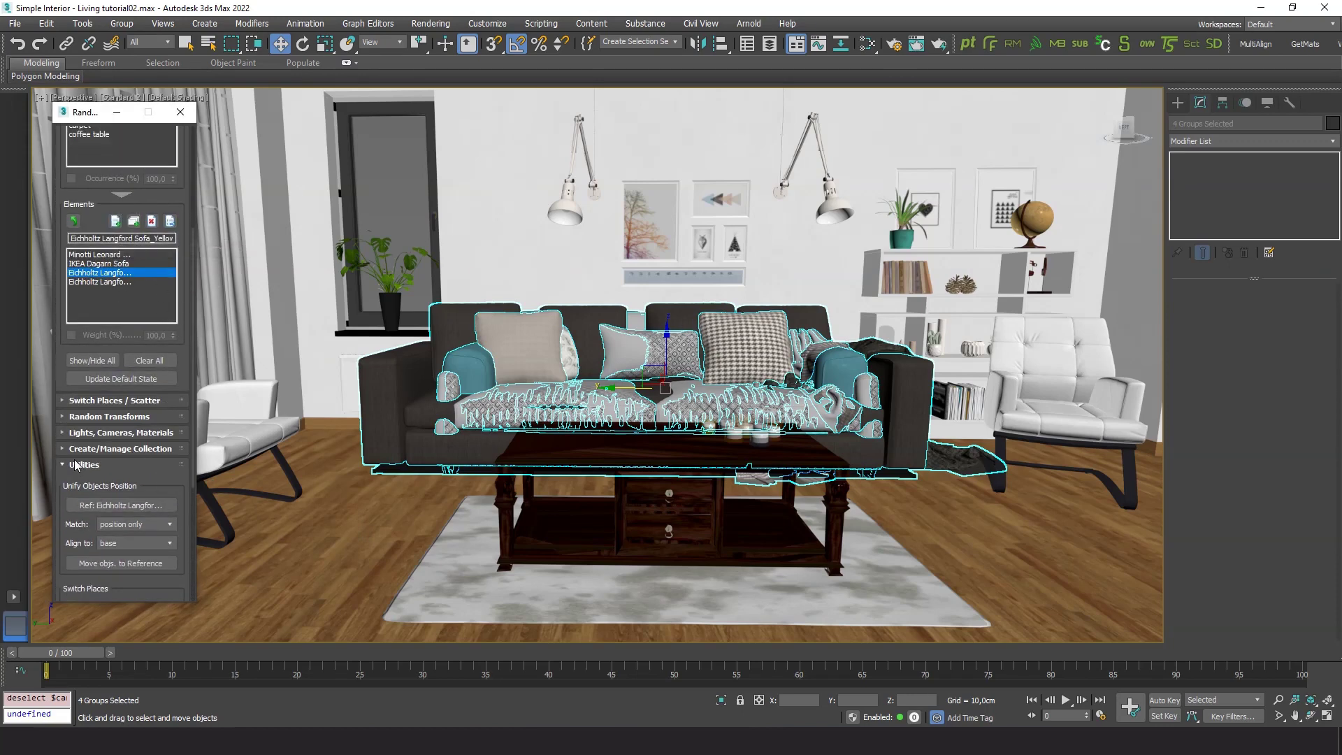
click(127, 449)
scroll(128, 451, down, 3)
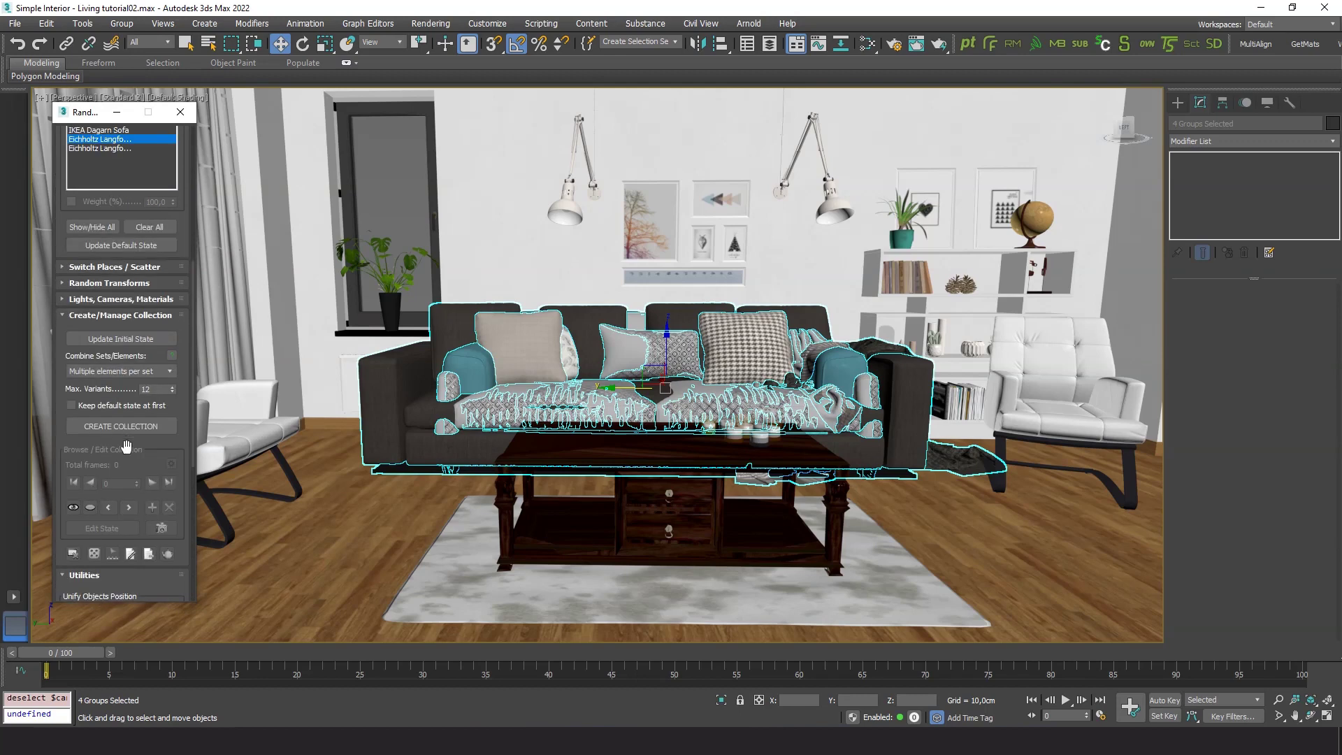
click(127, 339)
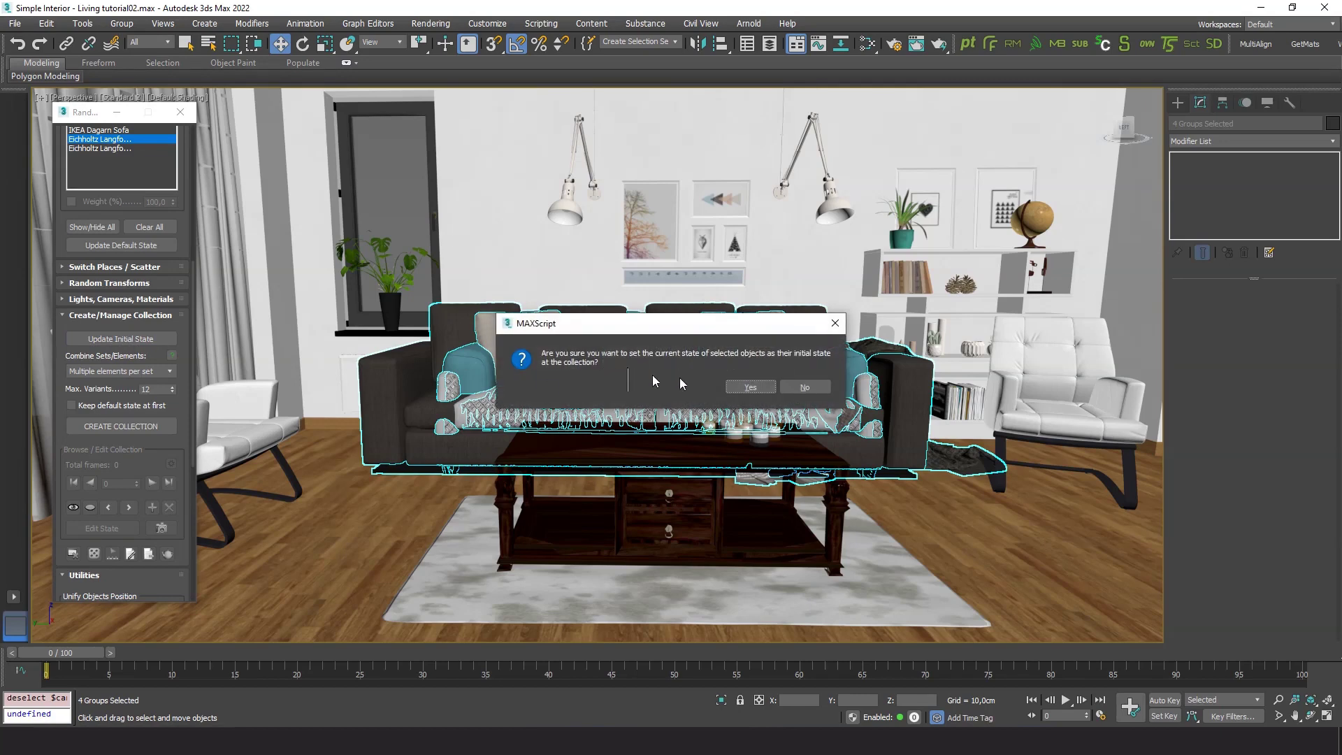
click(734, 386)
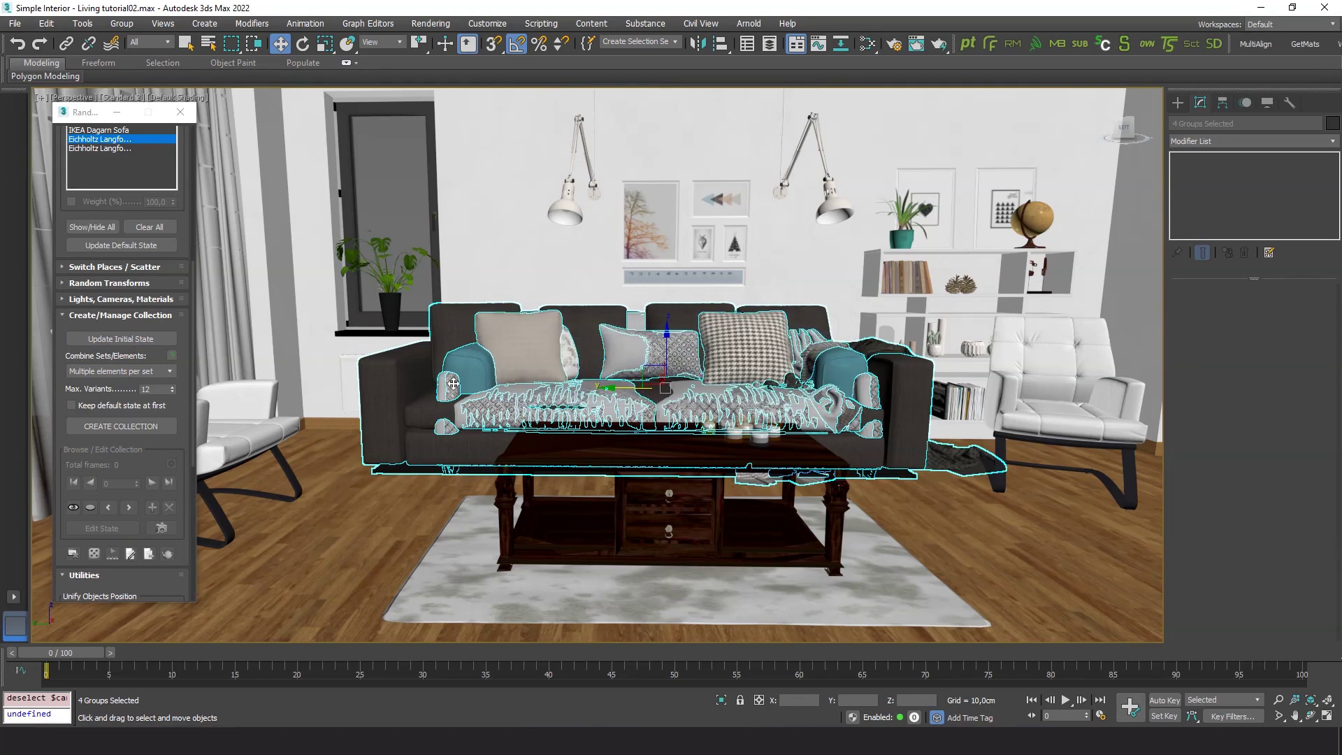
click(357, 535)
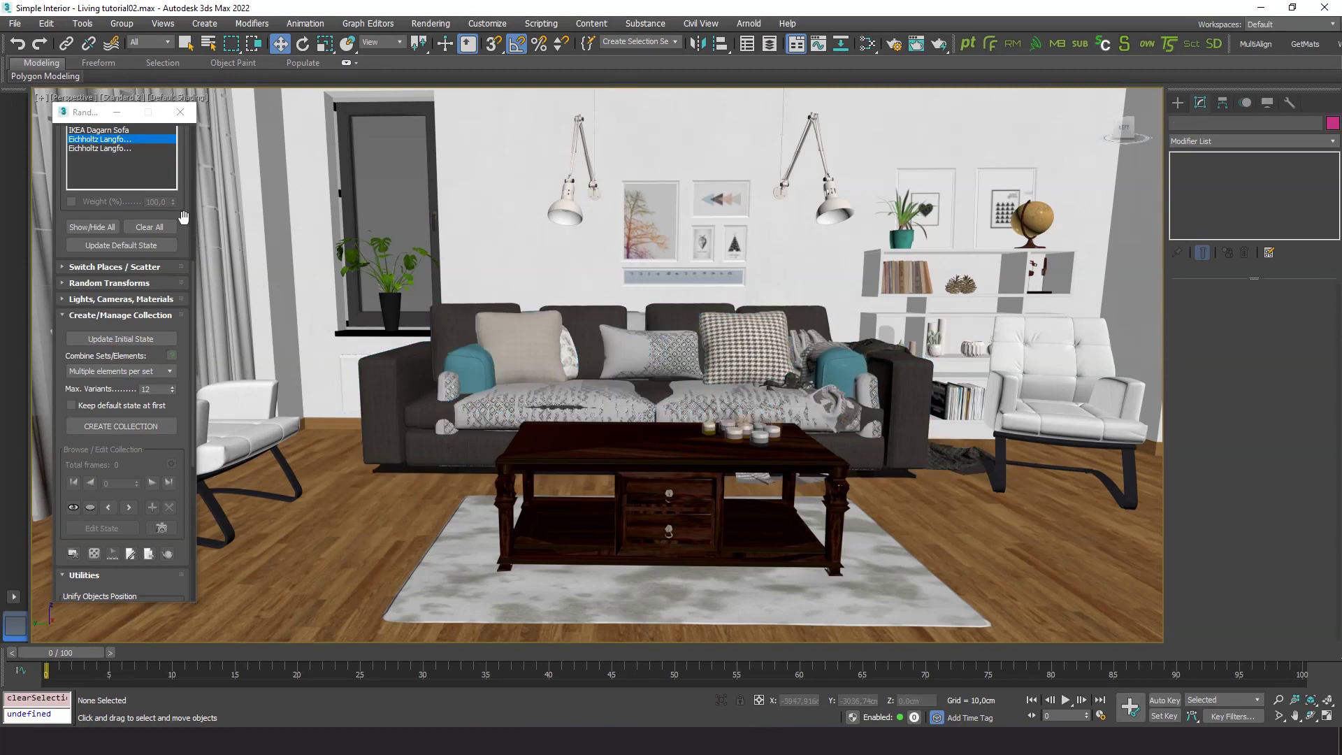
- Check the sofa set's initial places at collection by toggling their display in the set properties
drag(187, 227, 191, 574)
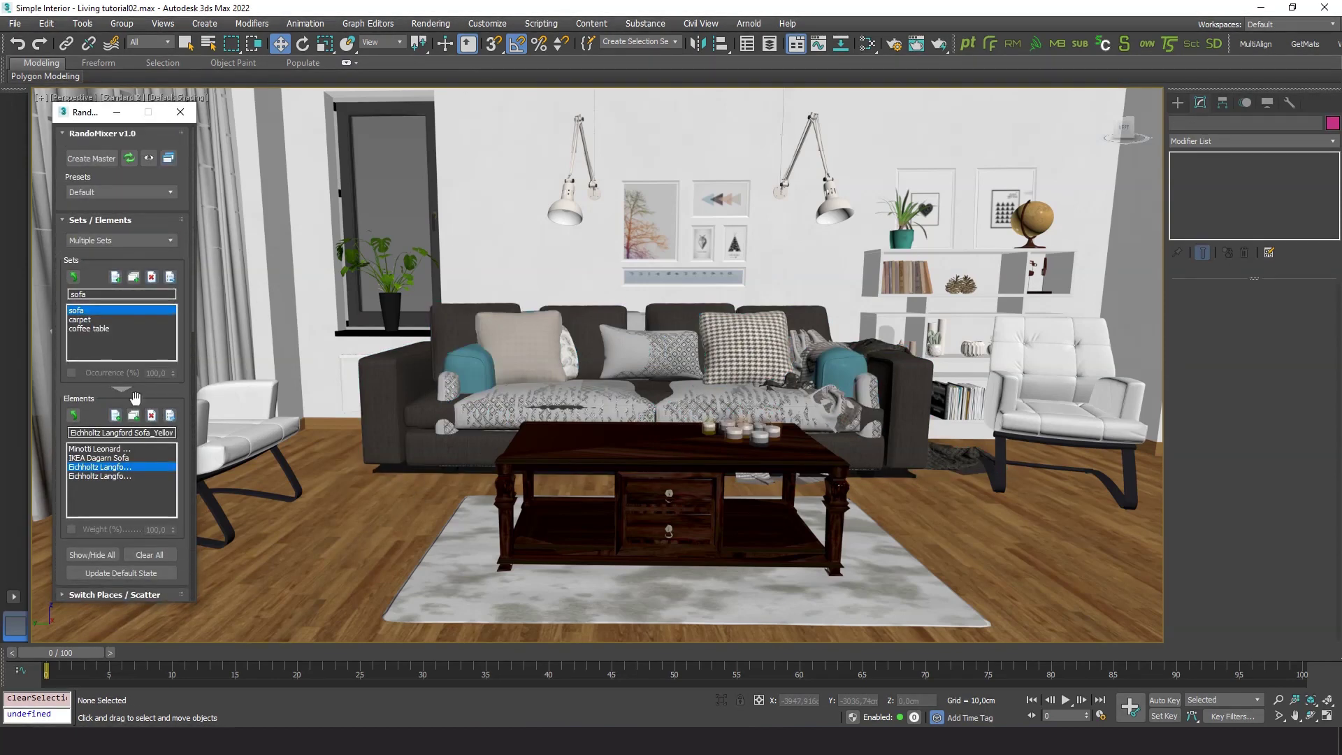
click(172, 277)
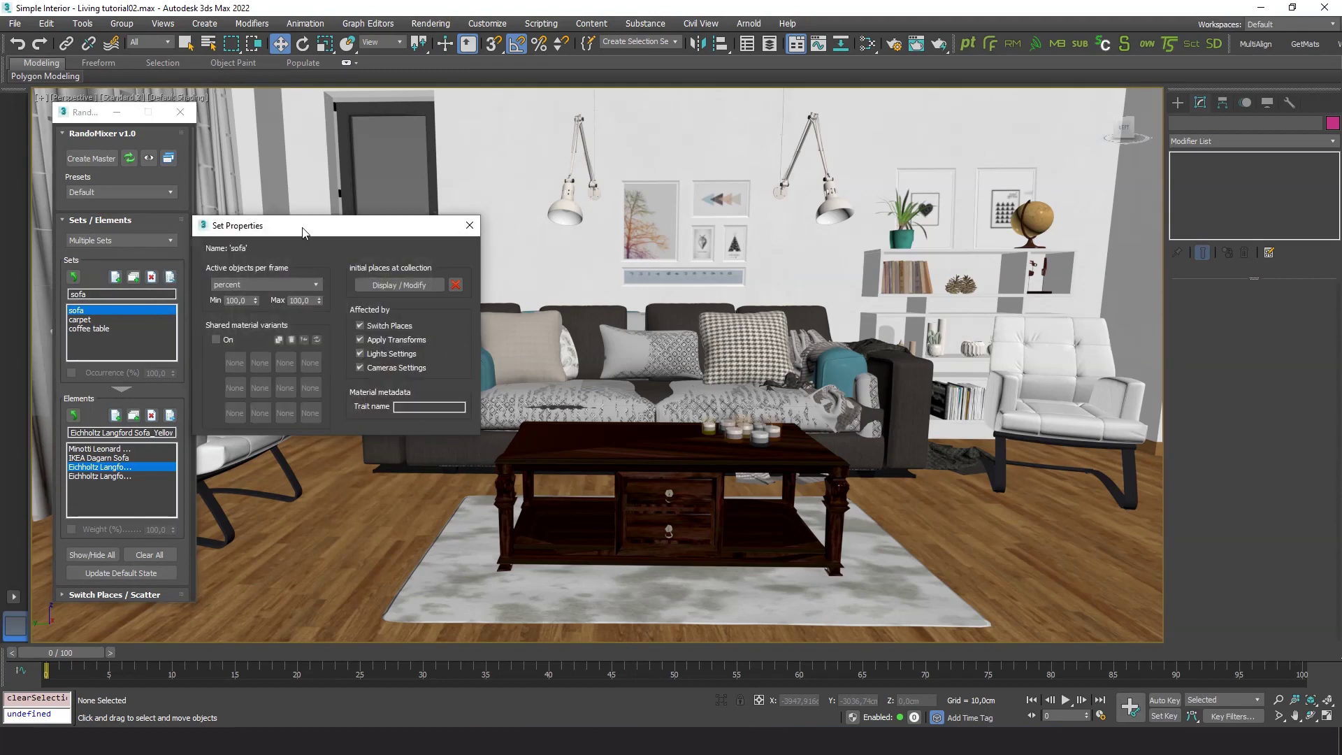
drag(303, 234, 327, 171)
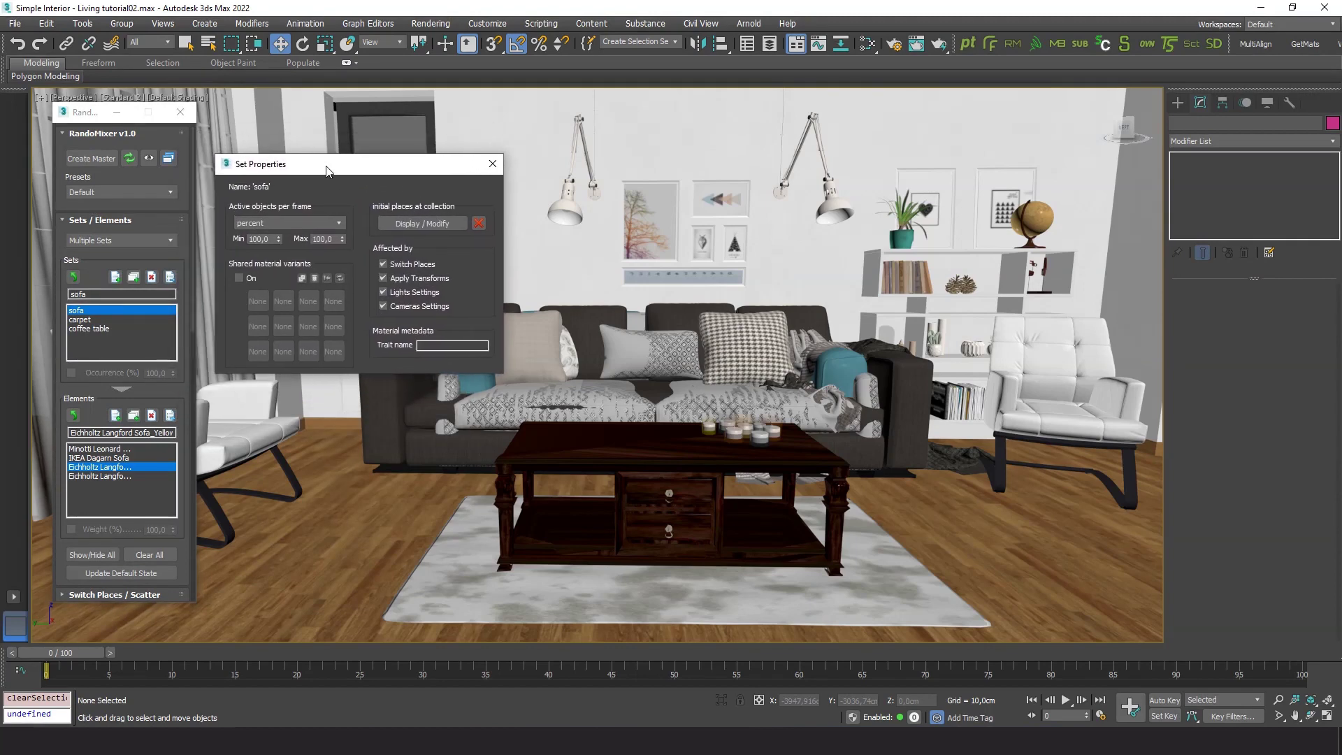
click(417, 223)
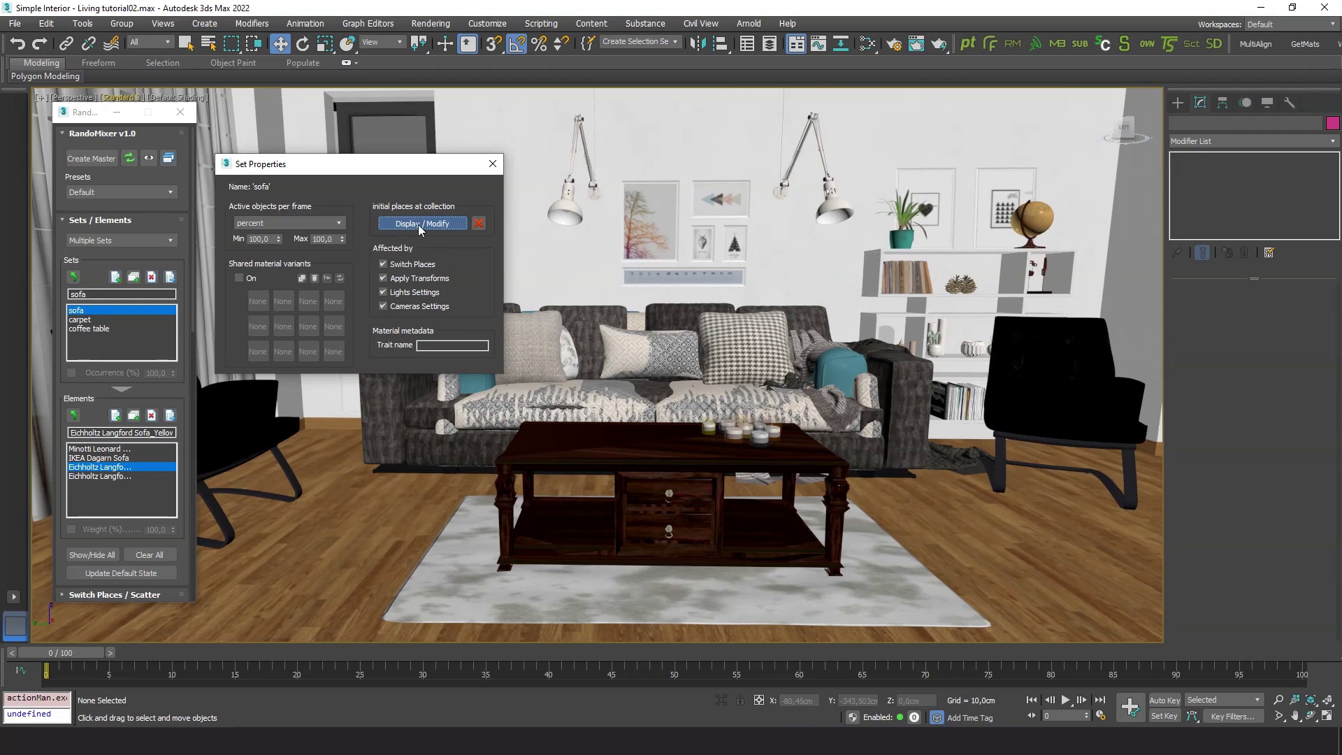
click(420, 228)
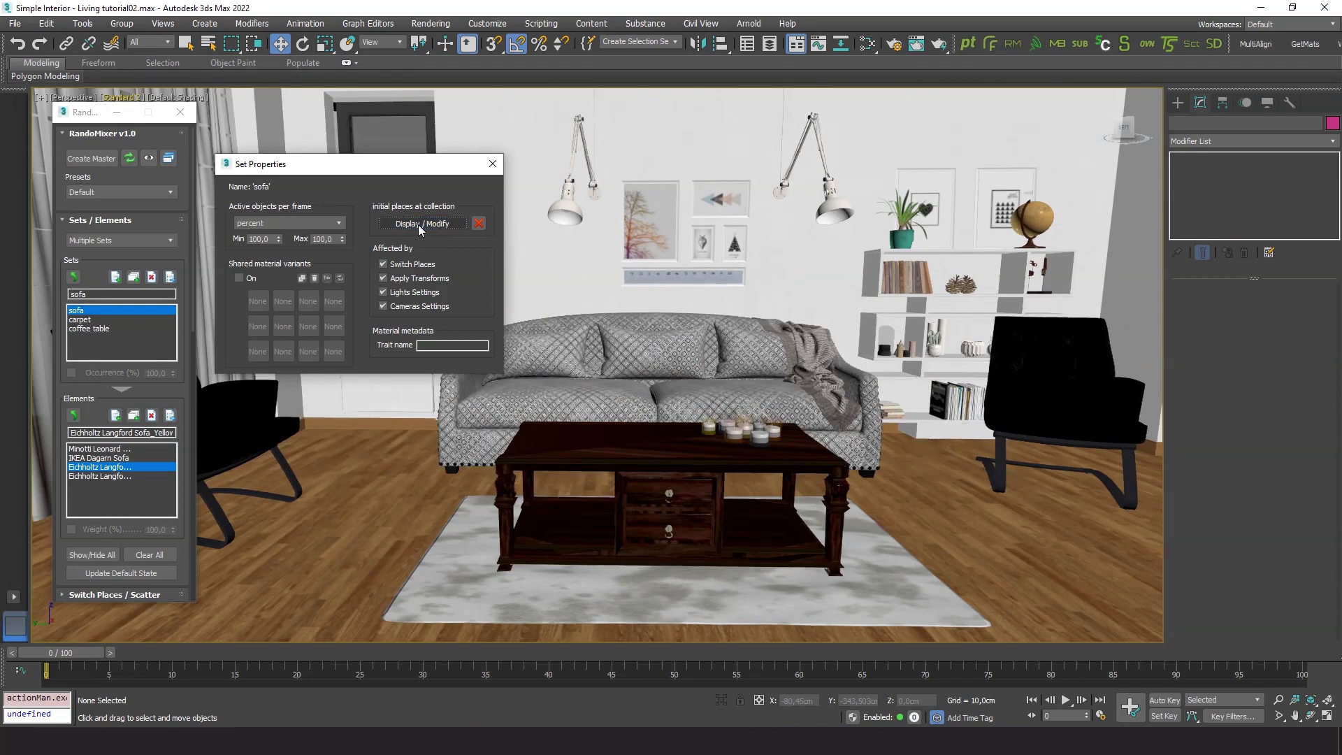
click(420, 227)
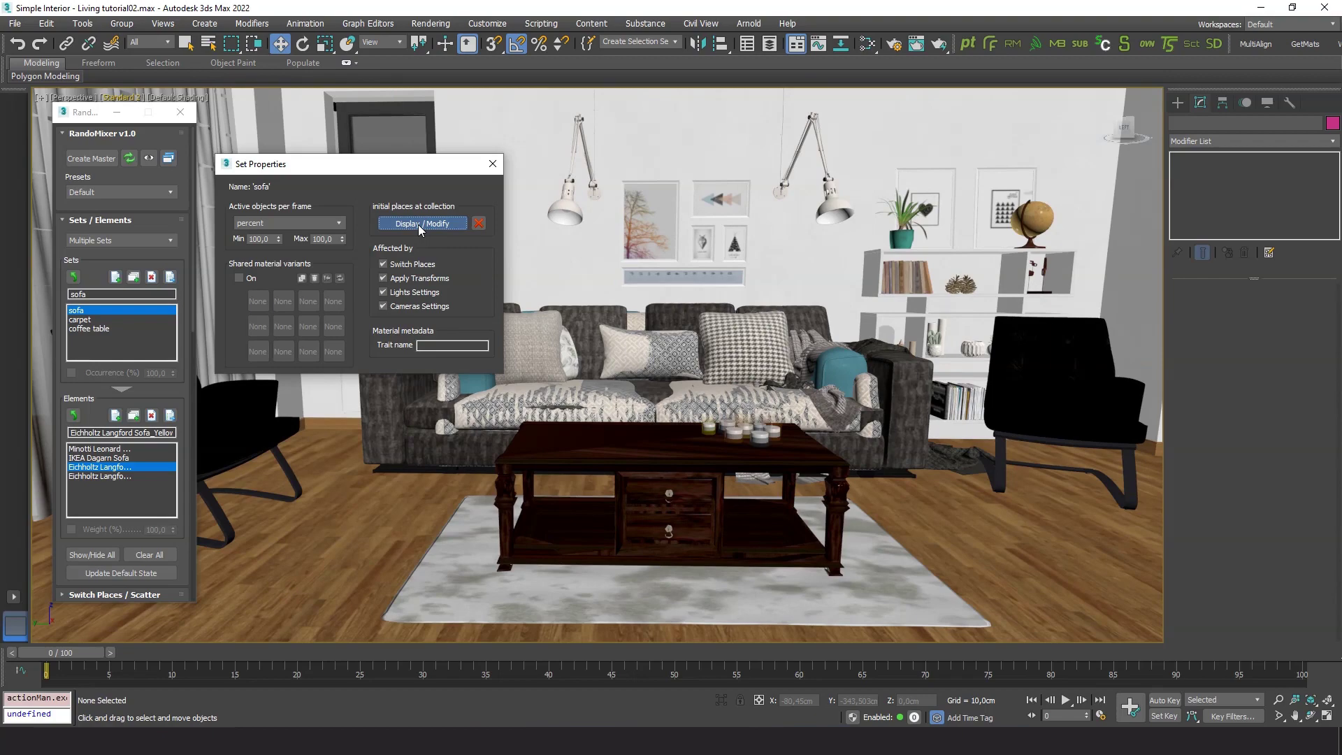
click(420, 227)
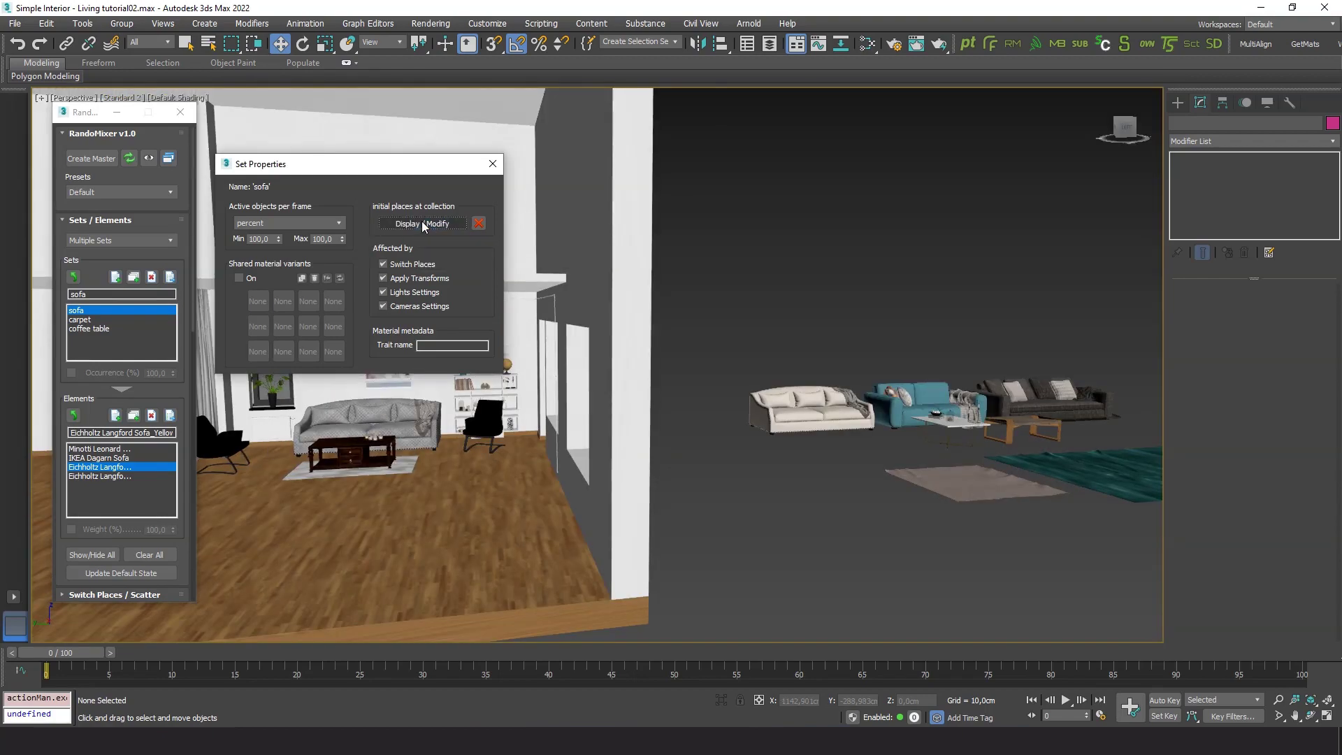
click(422, 223)
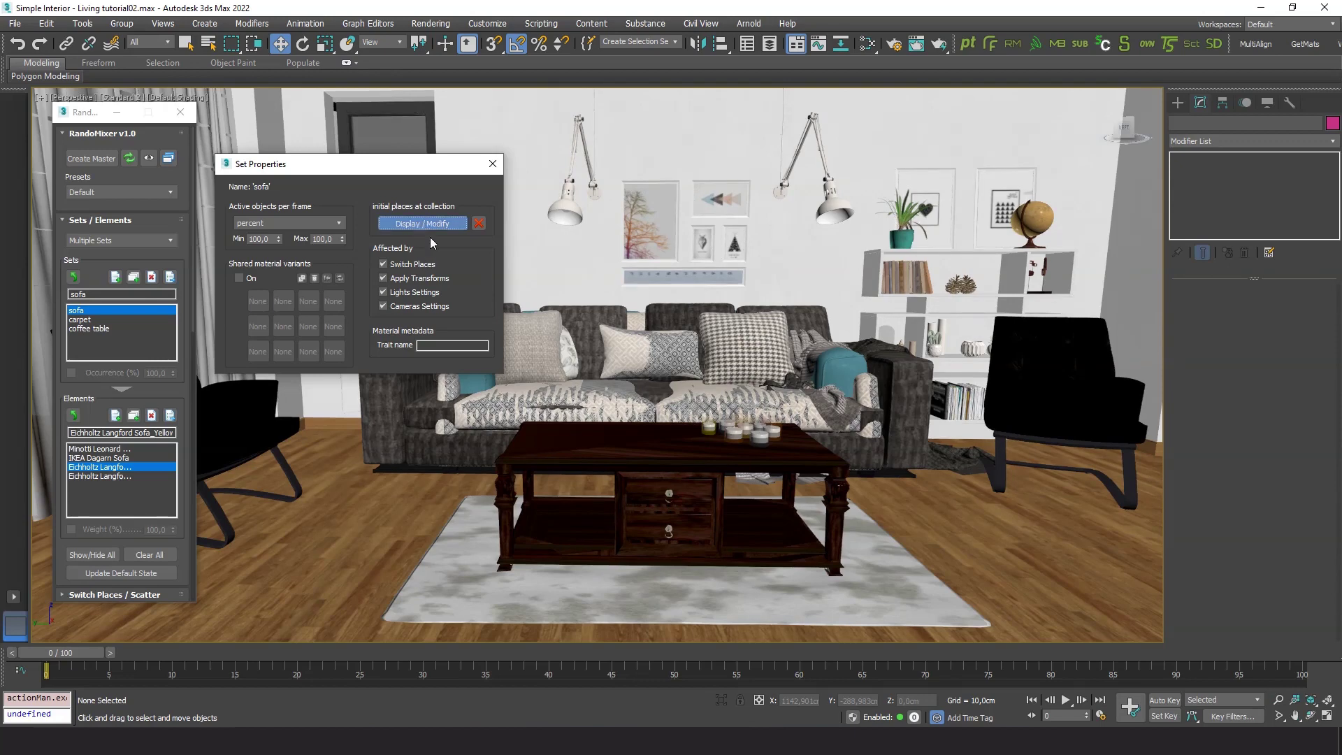
click(418, 223)
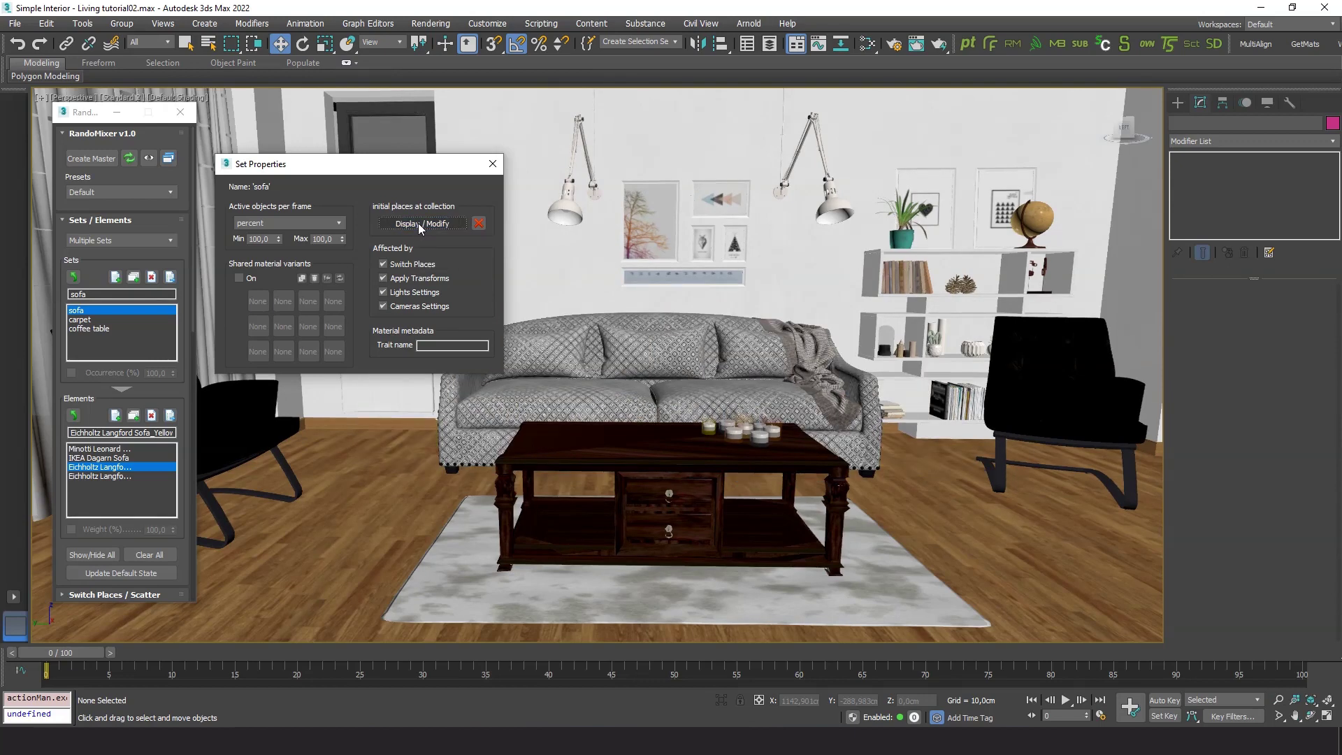
click(491, 164)
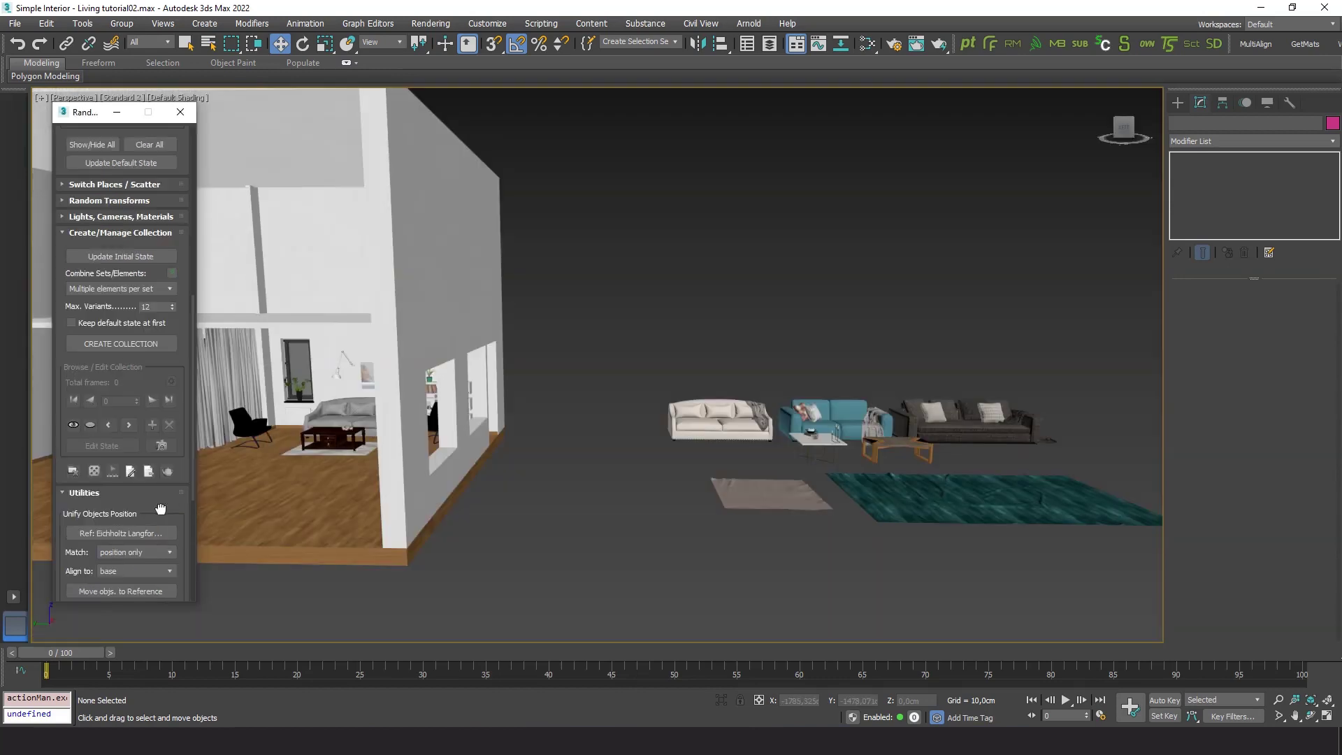
- Move the two spare coffee tables onto the room's dark wooden coffee table as reference, matching position only and aligning to base
scroll(187, 239, down, 5)
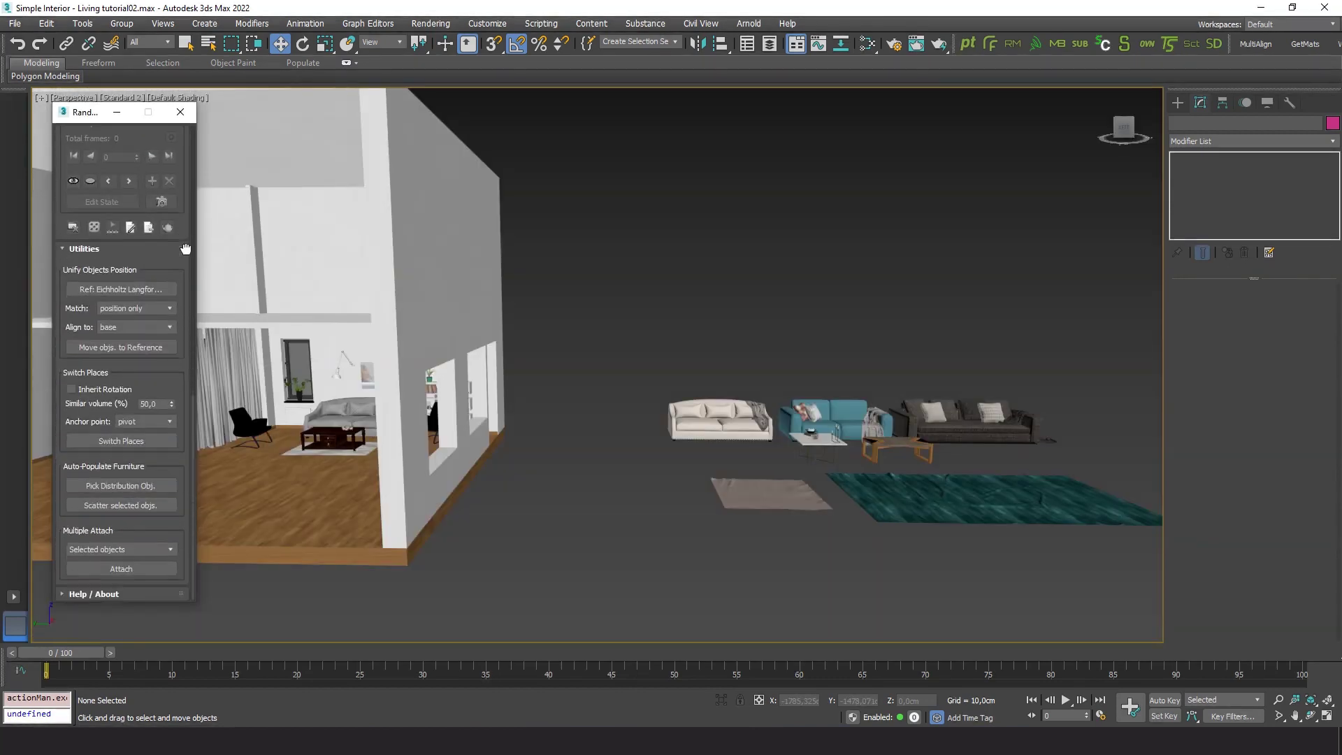
click(118, 290)
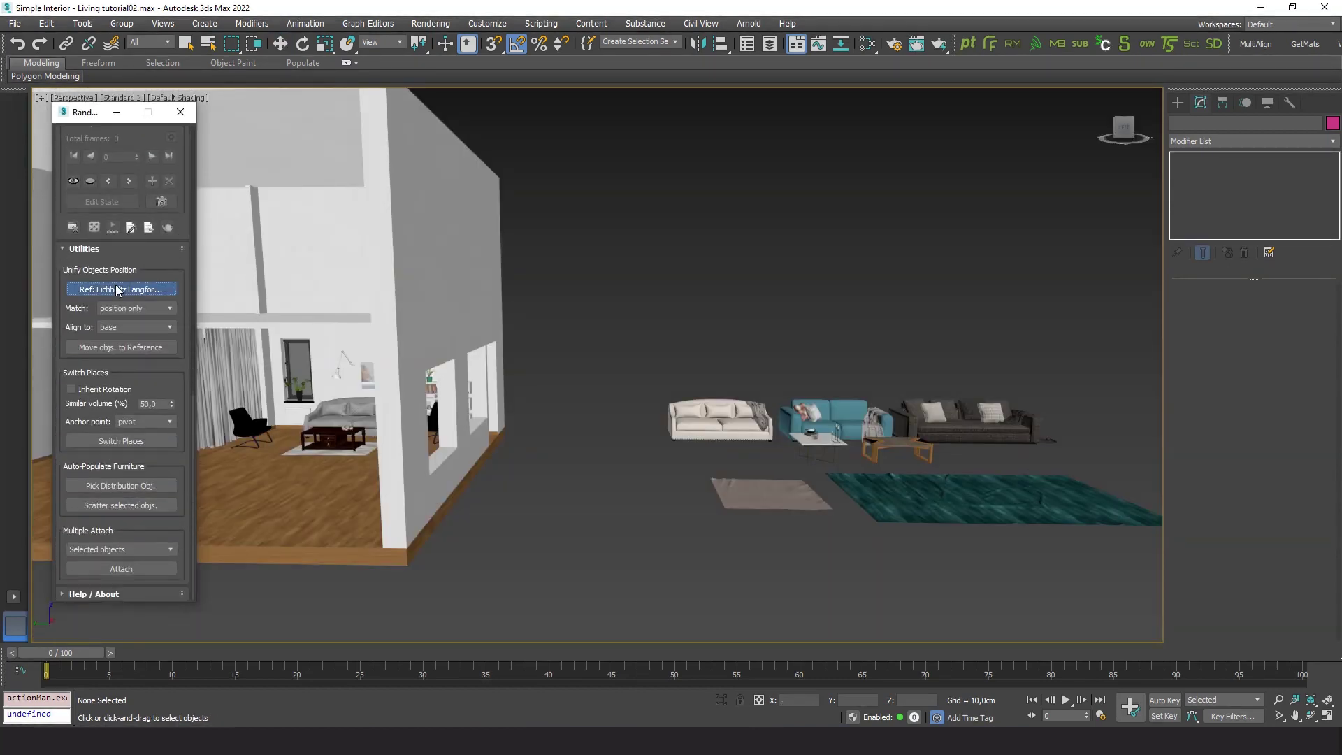
click(328, 436)
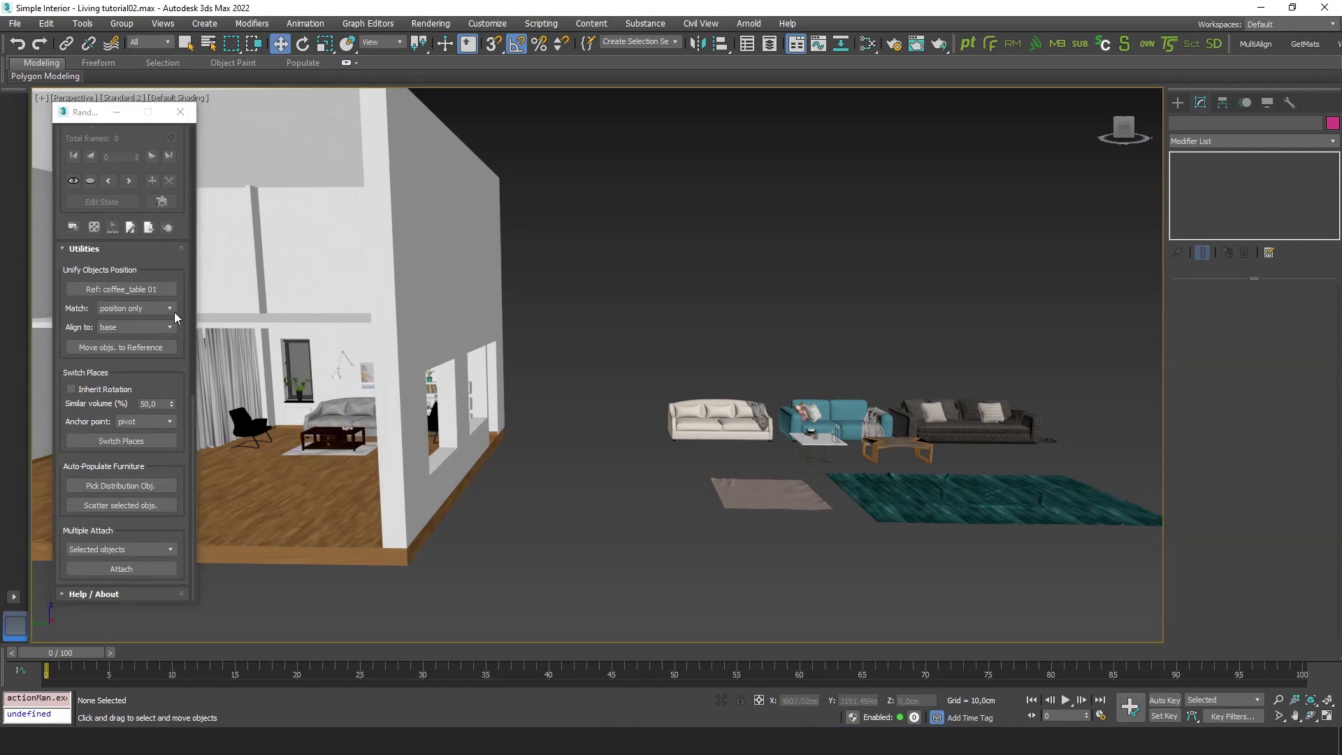
click(823, 448)
ctrl+click(886, 444)
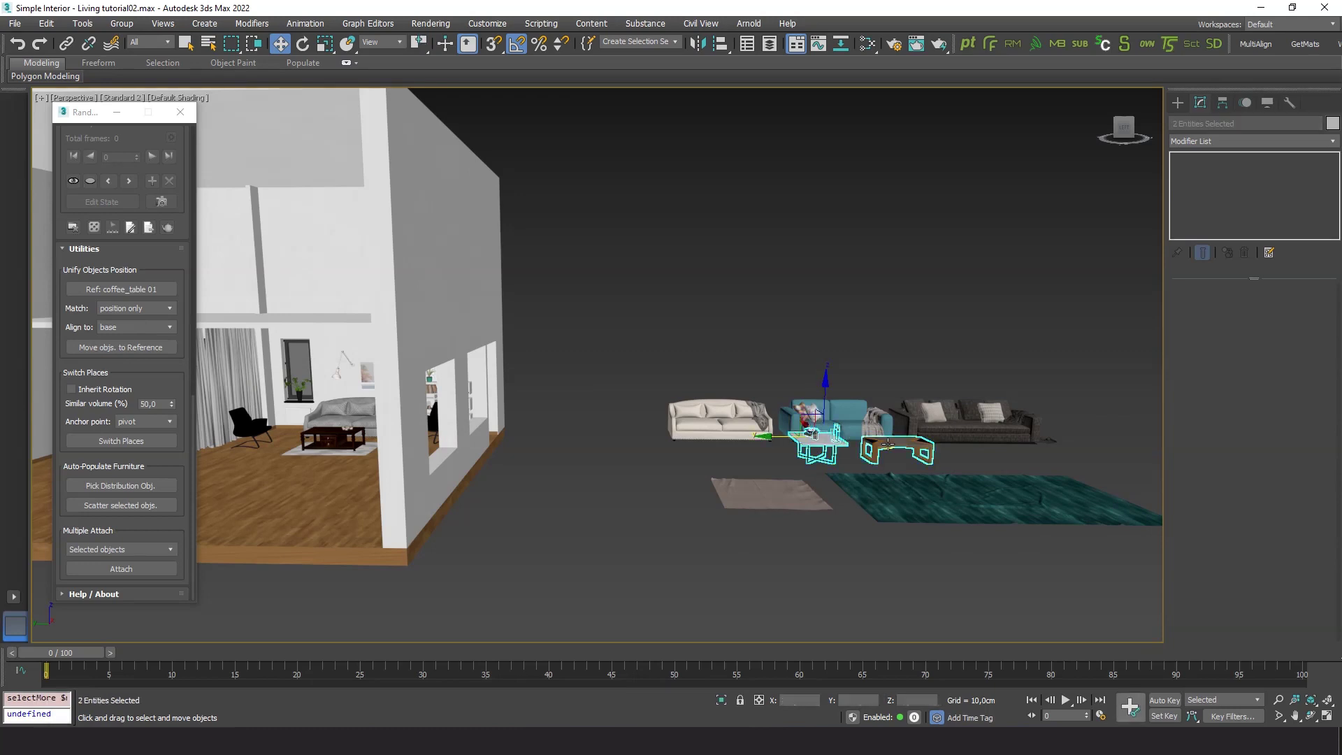
click(120, 345)
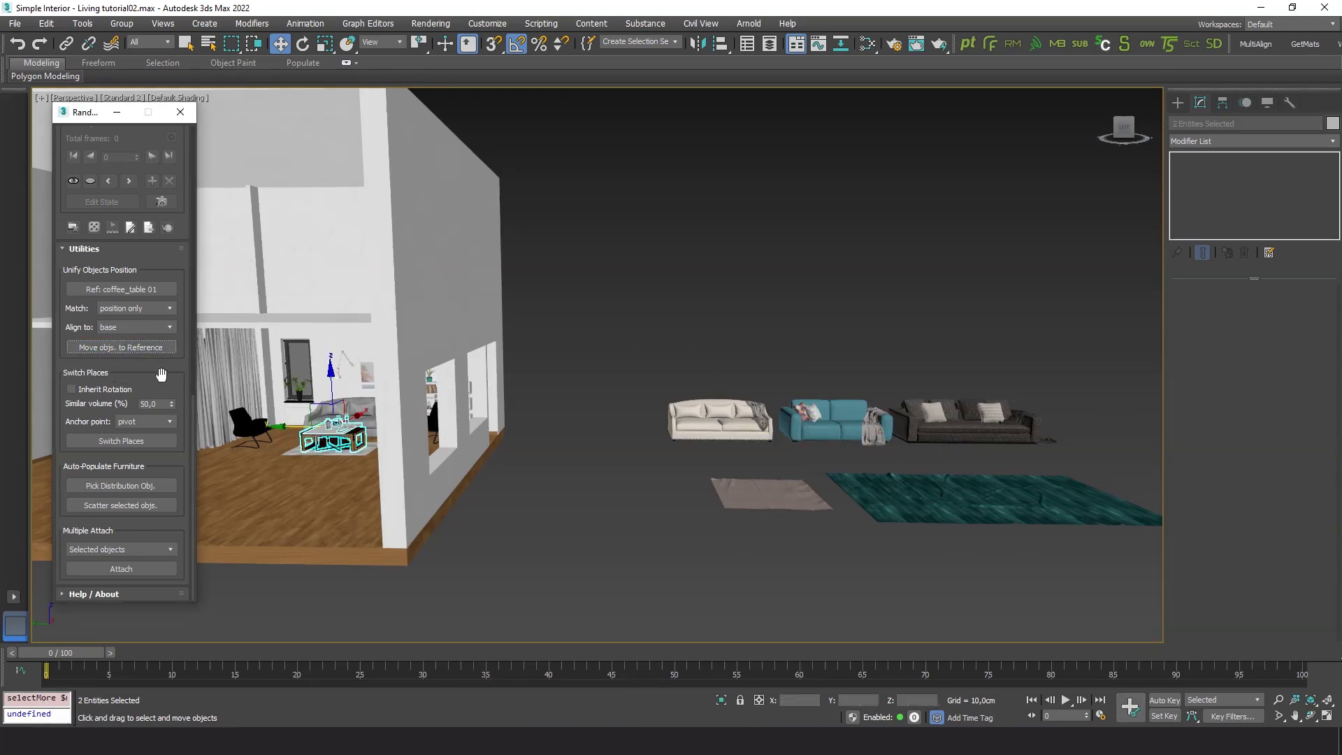
- Store the current state of the two moved coffee tables as their initial state in the collection
scroll(180, 164, up, 5)
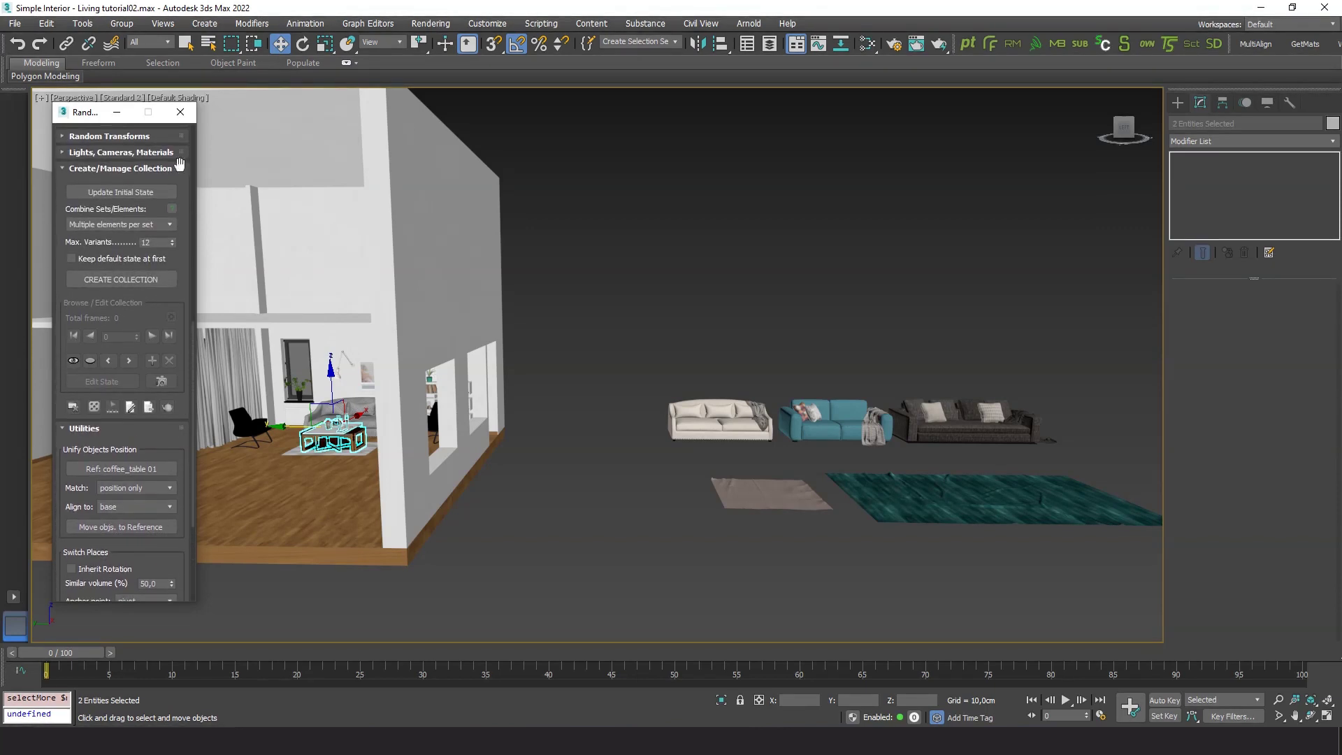
click(117, 191)
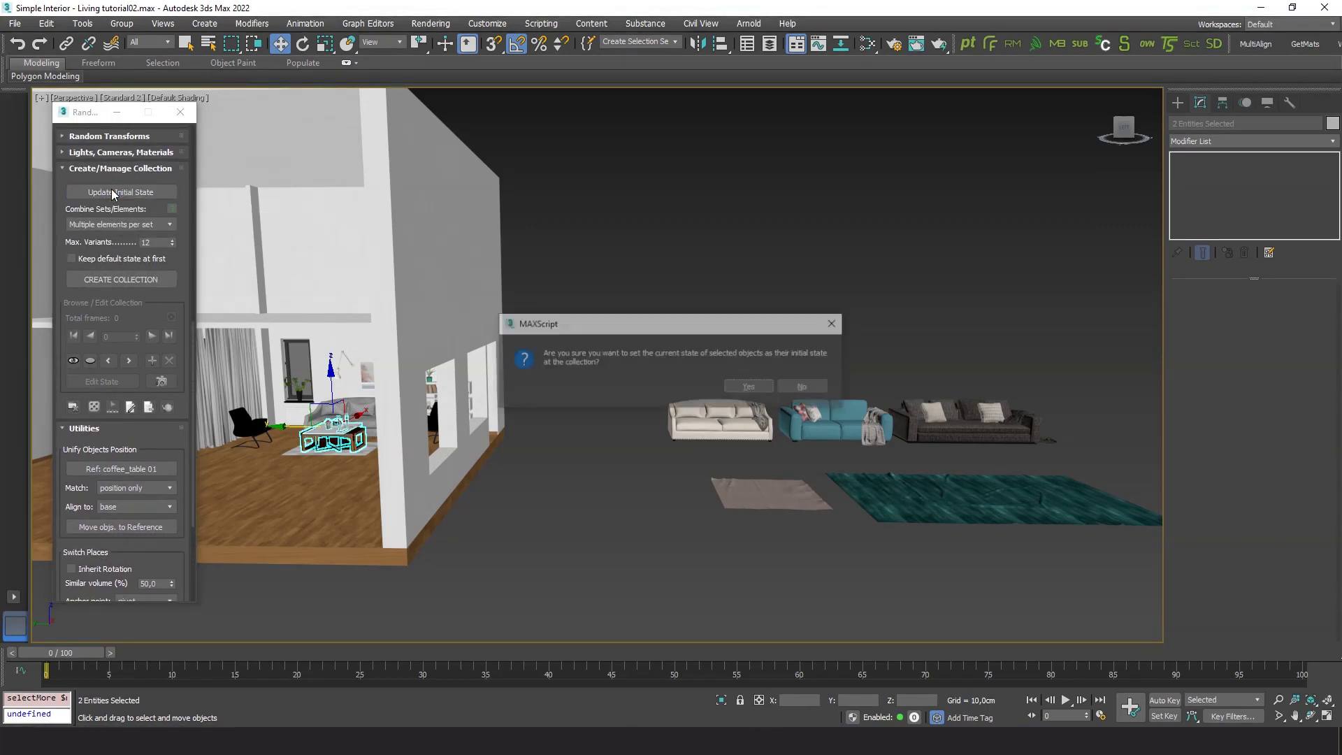
click(746, 387)
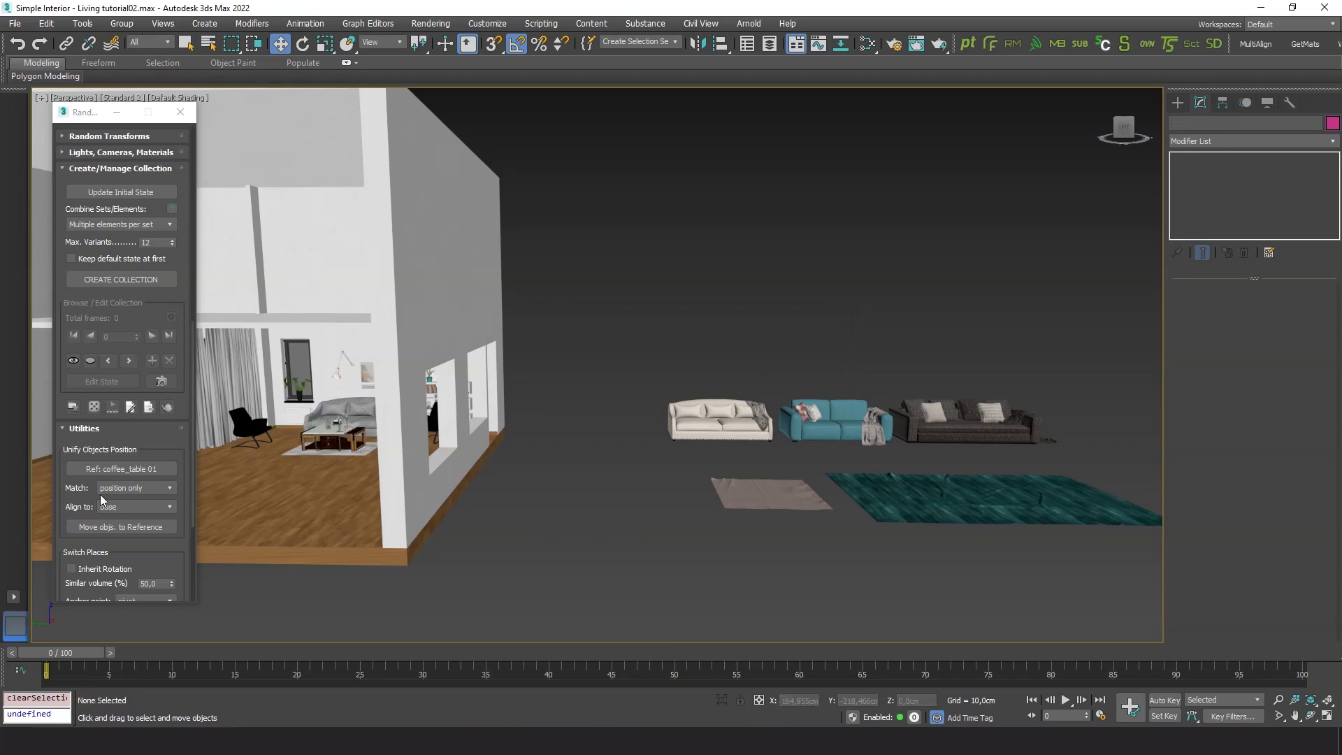
- Move the two spare carpets onto the room's carpet as reference and store that placement as their initial state in the collection
click(112, 468)
click(328, 452)
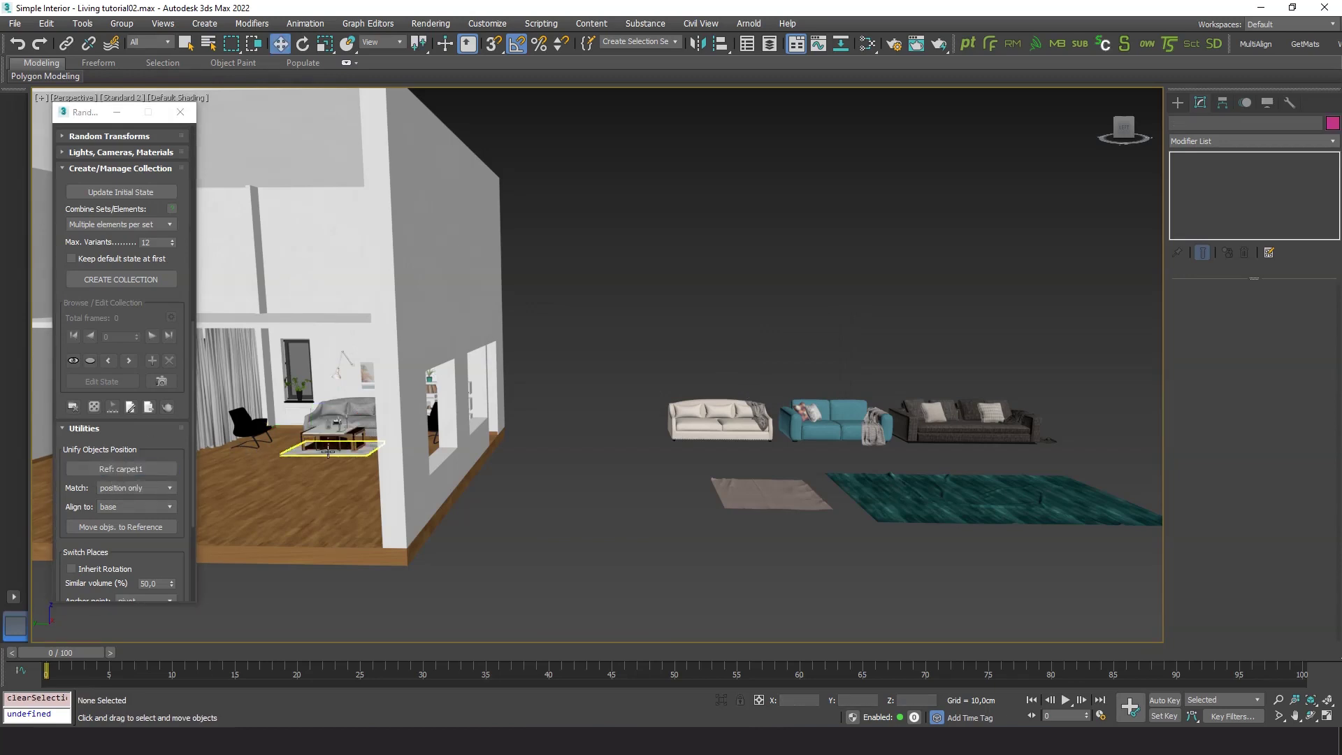
drag(776, 548, 936, 489)
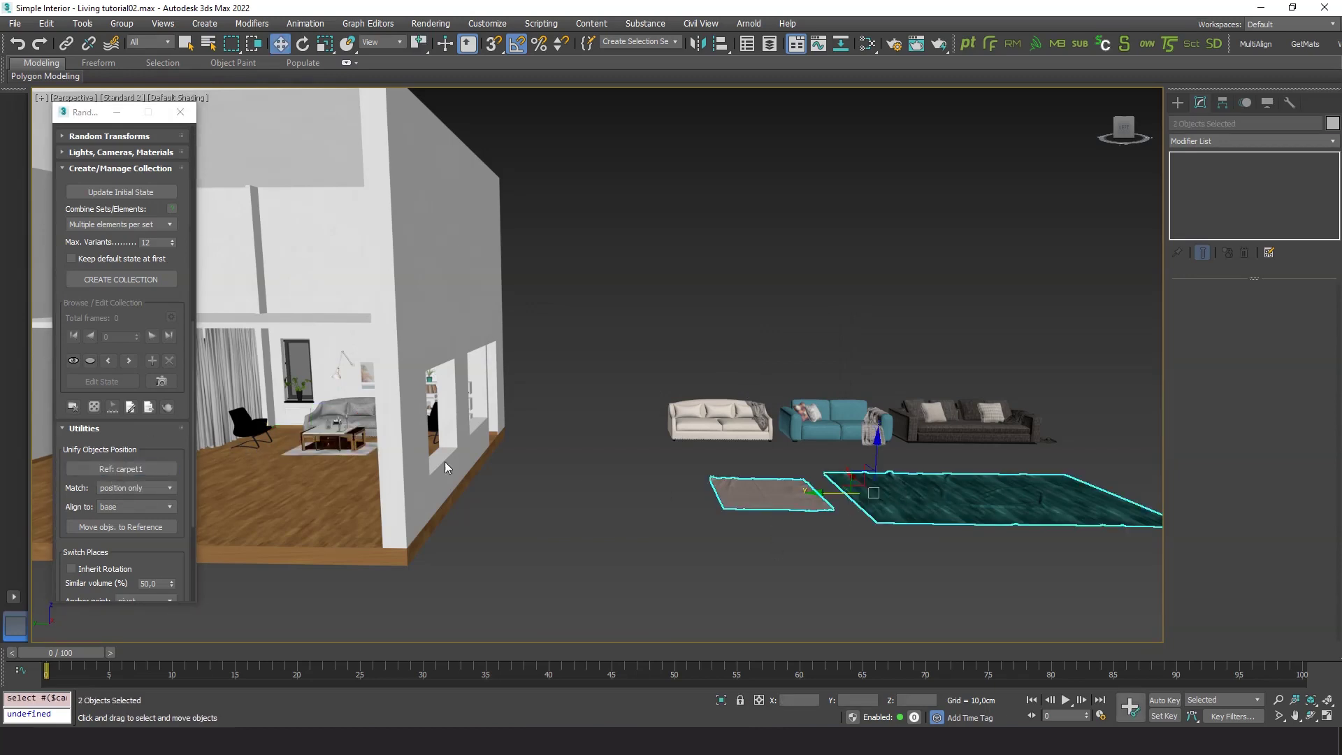
click(101, 527)
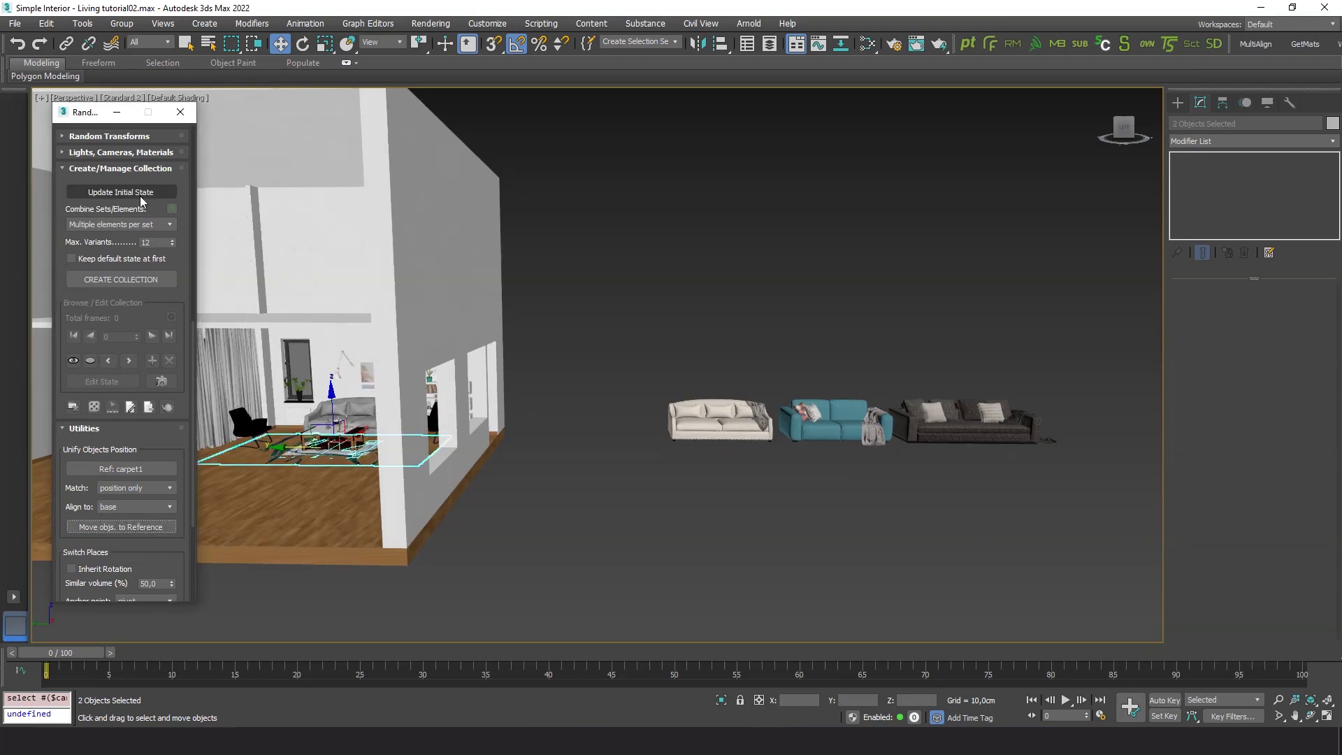
click(119, 193)
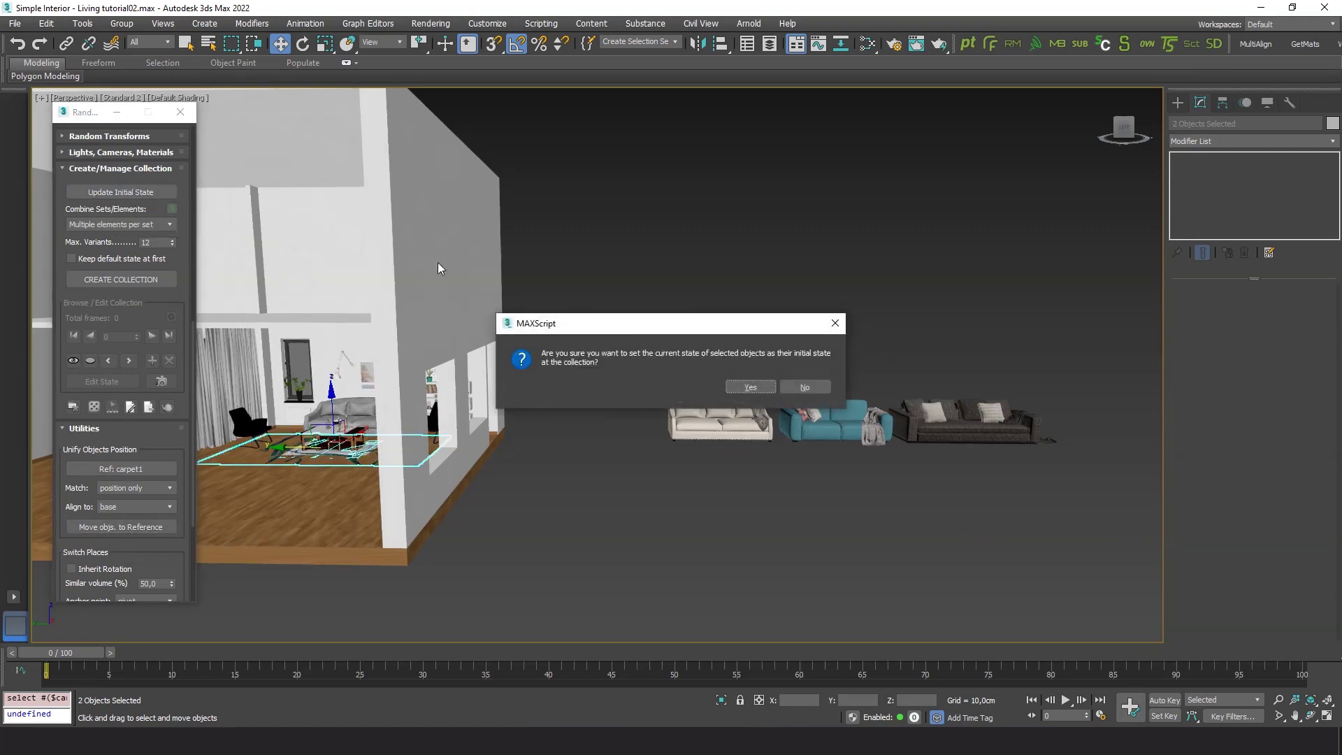
click(747, 387)
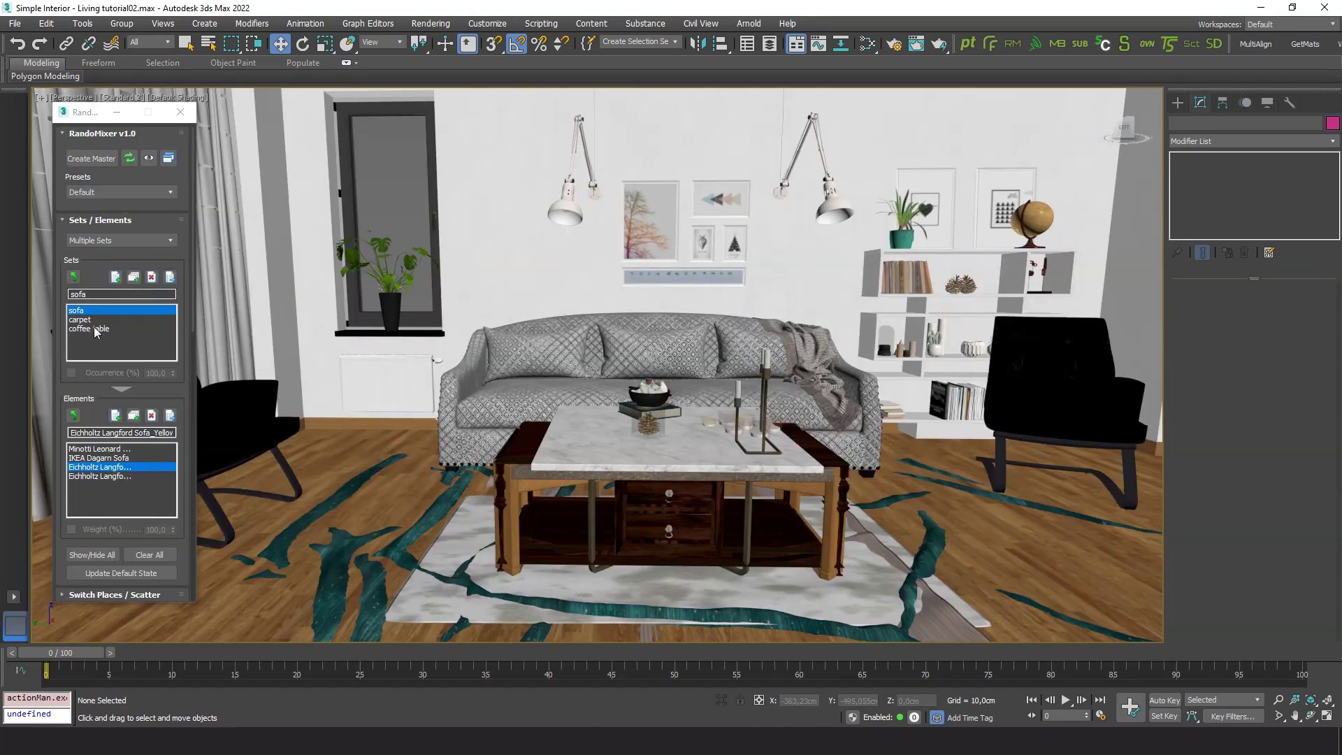
- Check the carpet set's initial places at collection by toggling their display in the set properties
click(86, 321)
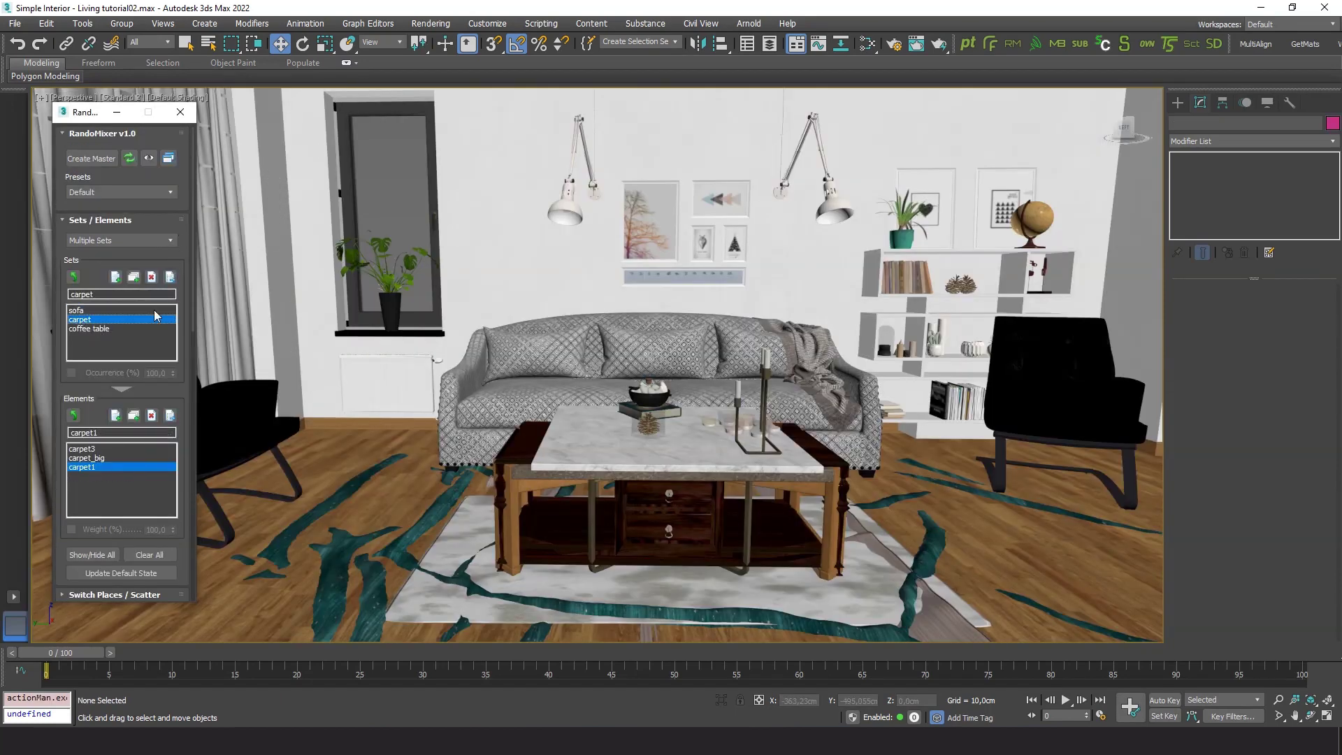
click(170, 278)
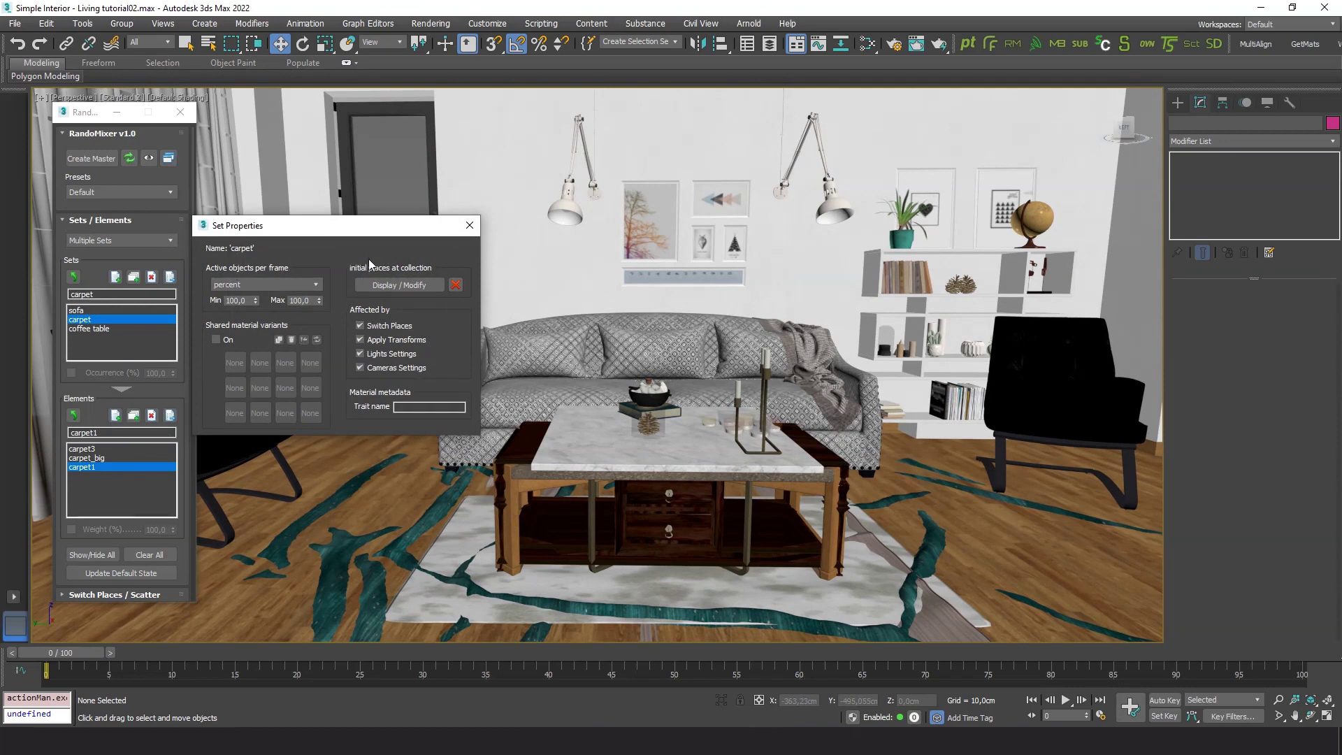
click(399, 286)
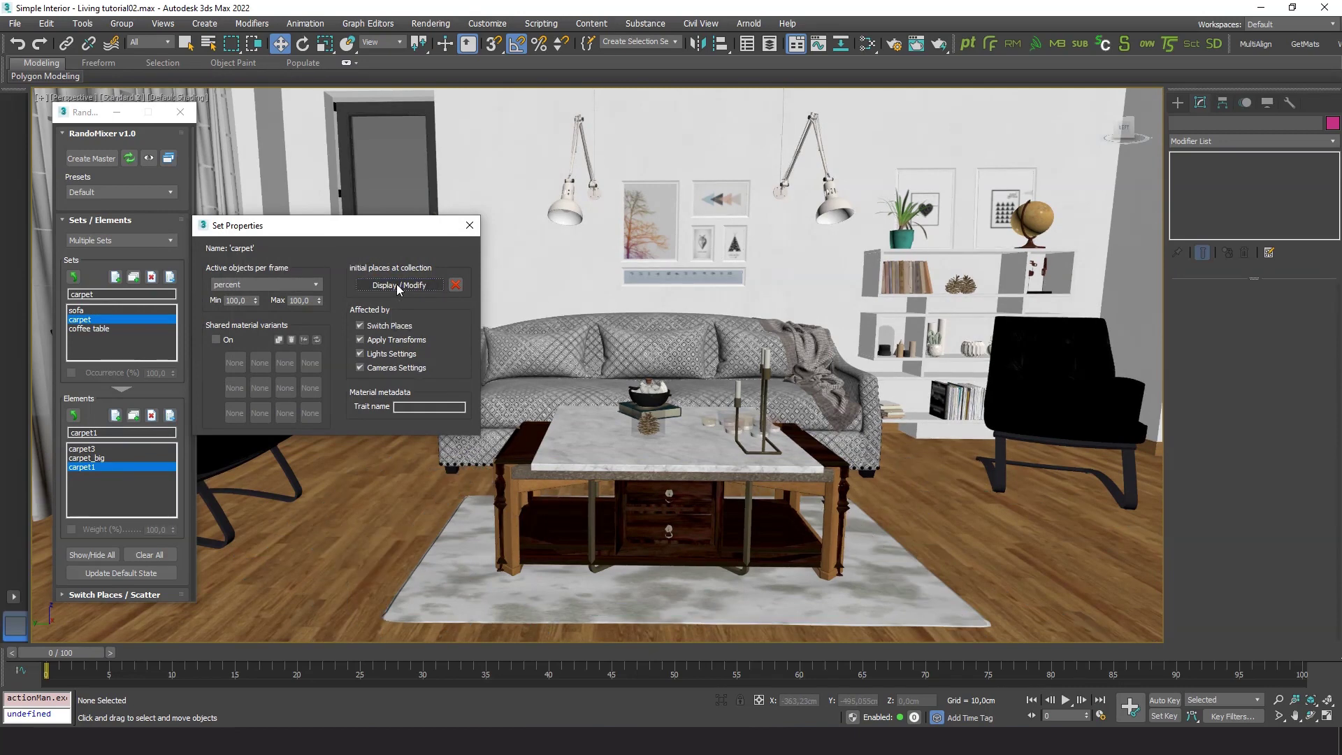
click(398, 286)
click(398, 285)
- Toggle the display of the coffee table set's initial places at collection, then close the set properties
click(89, 329)
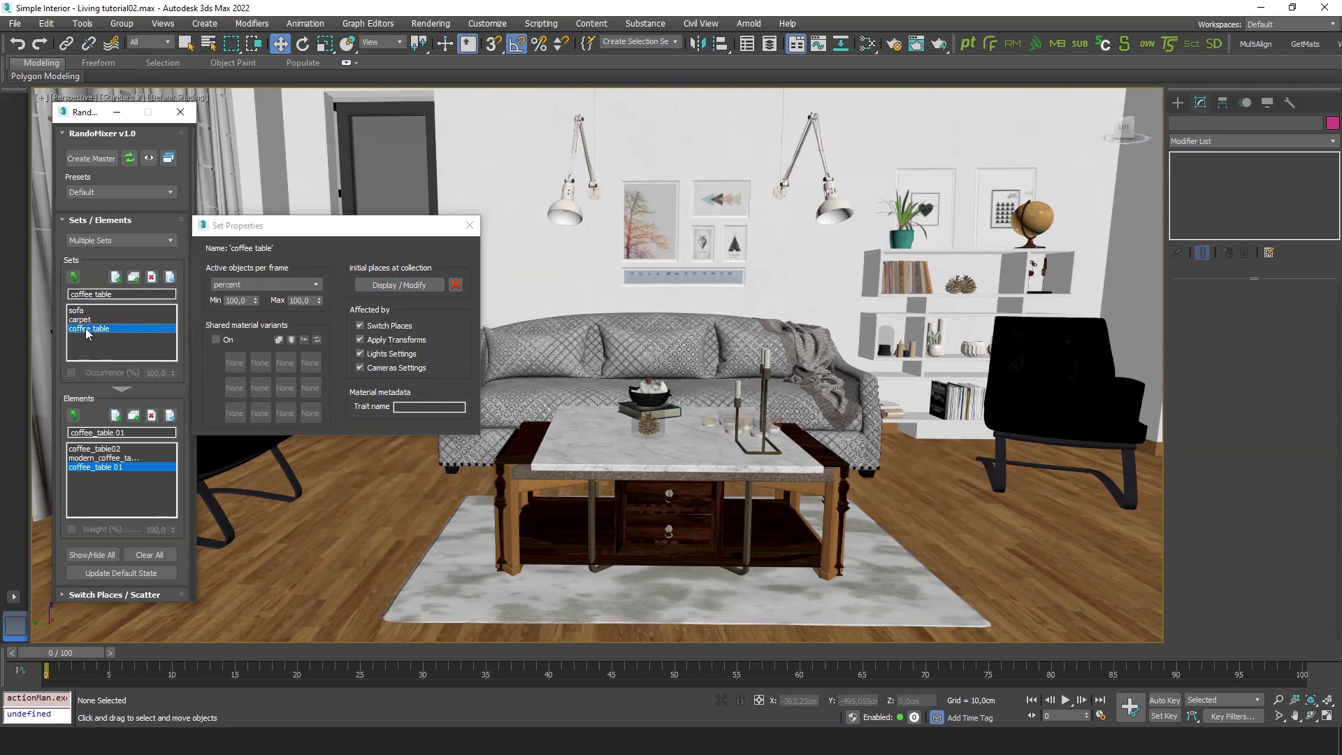
click(395, 287)
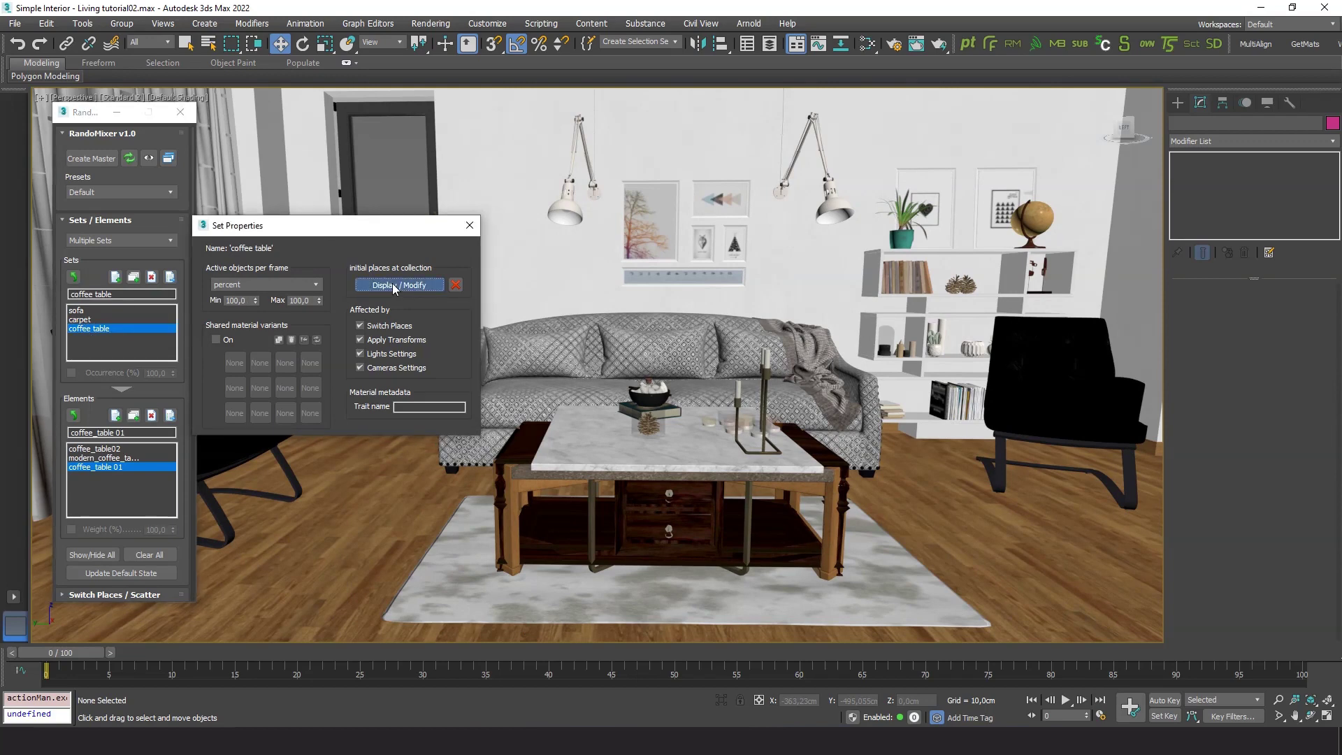
click(395, 287)
click(395, 287)
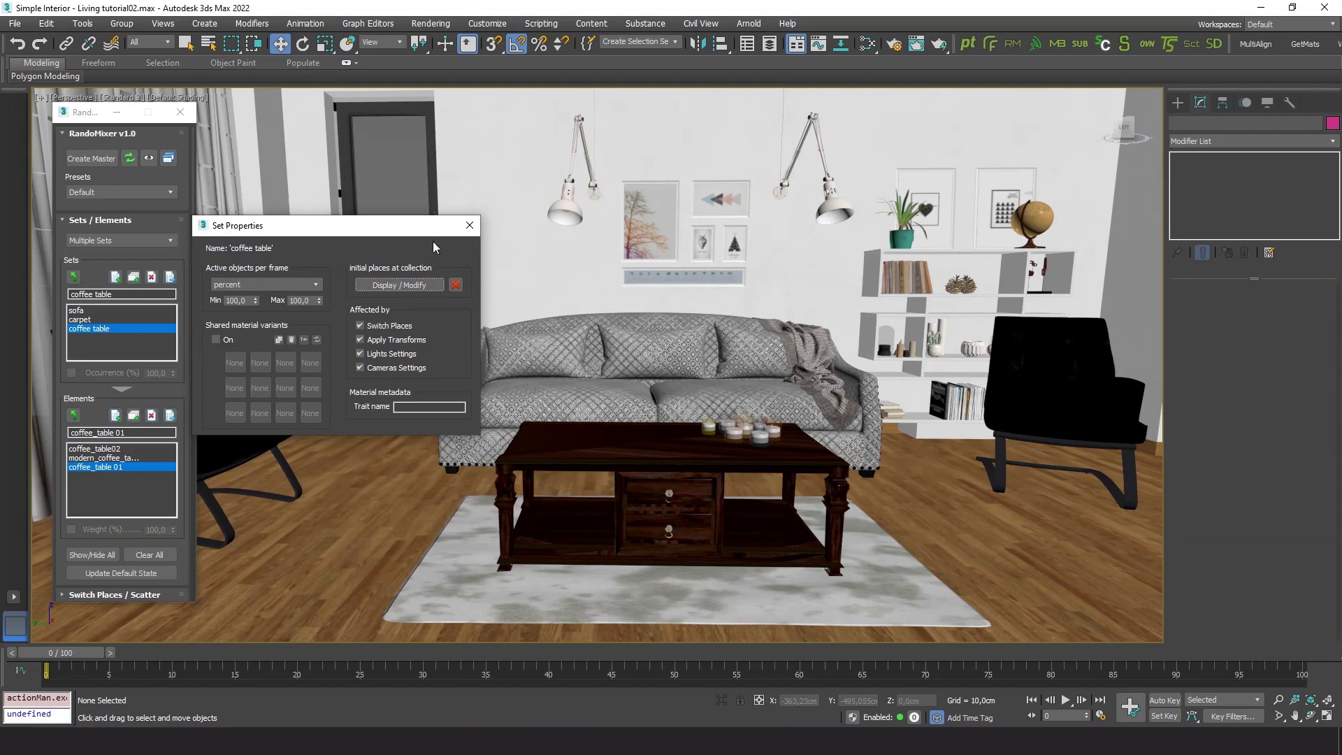
click(470, 225)
- Create a collection that combines multiple elements per set, with a maximum of 12 variants
scroll(184, 417, down, 10)
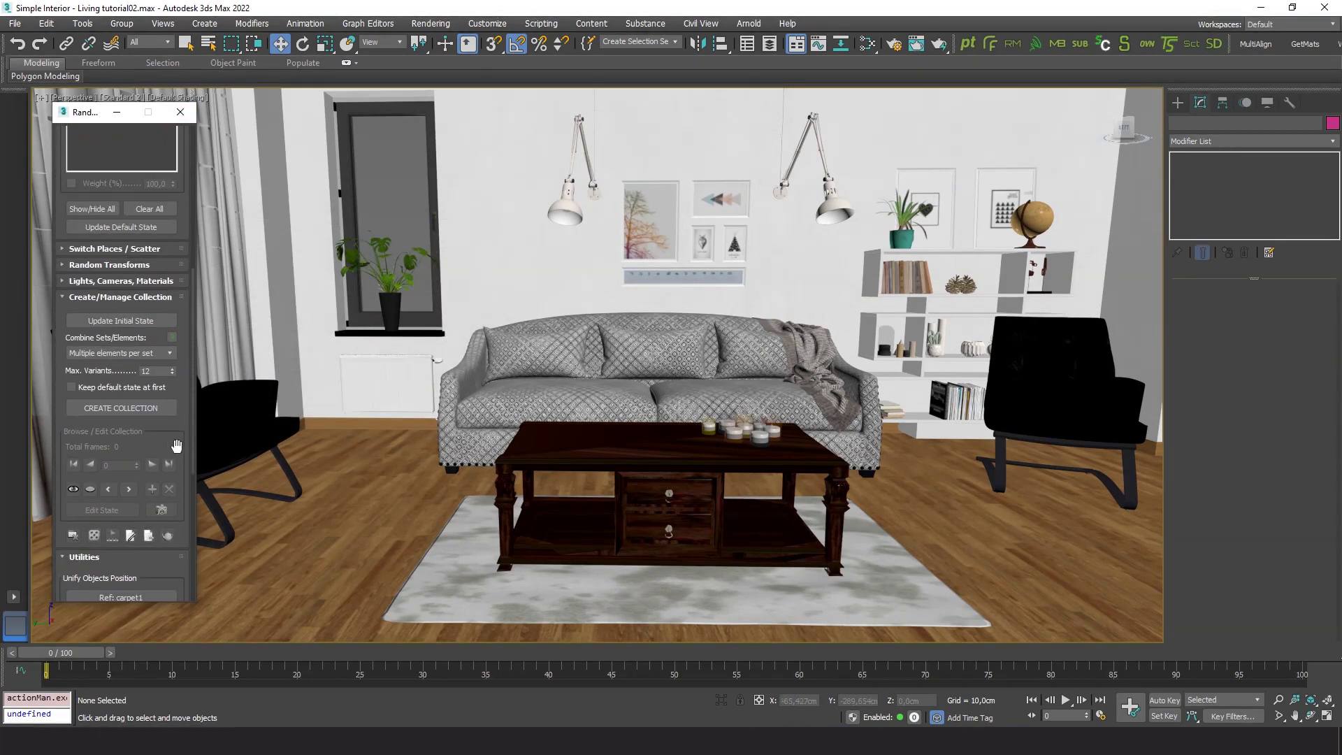
scroll(178, 430, down, 3)
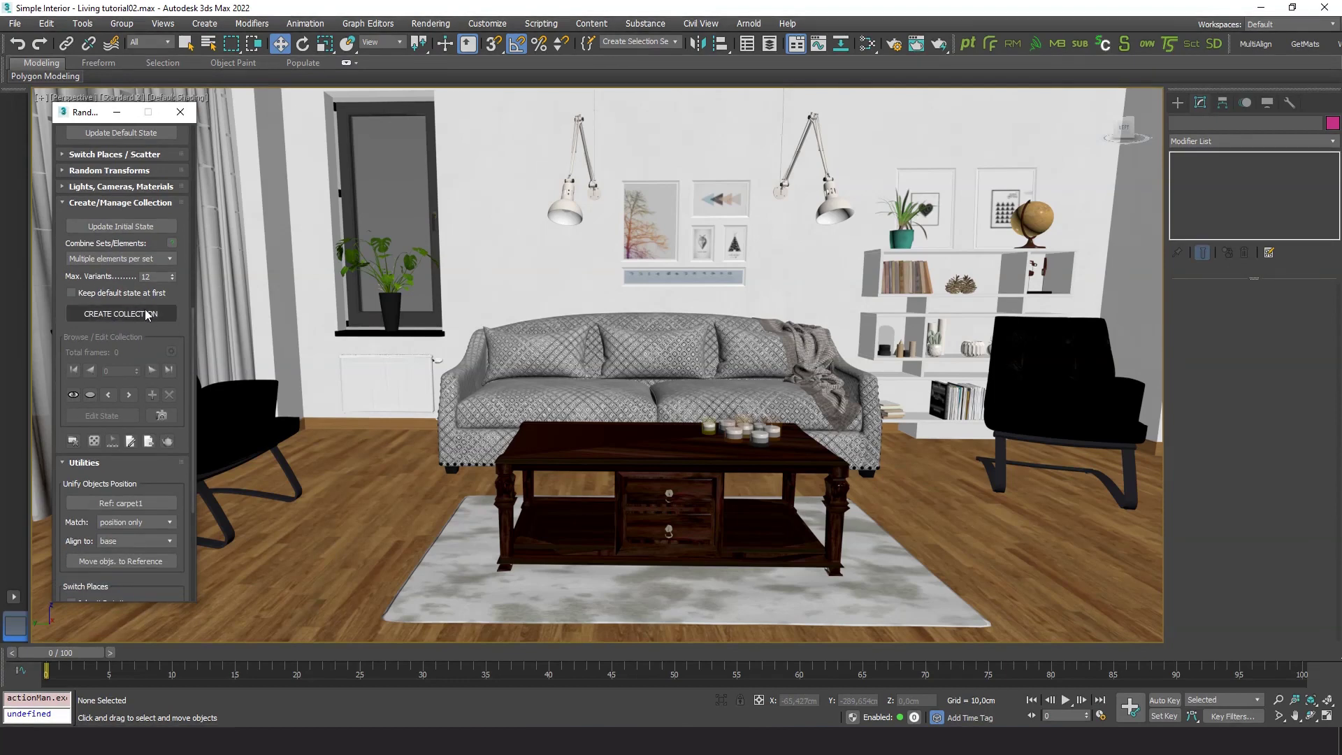
click(129, 315)
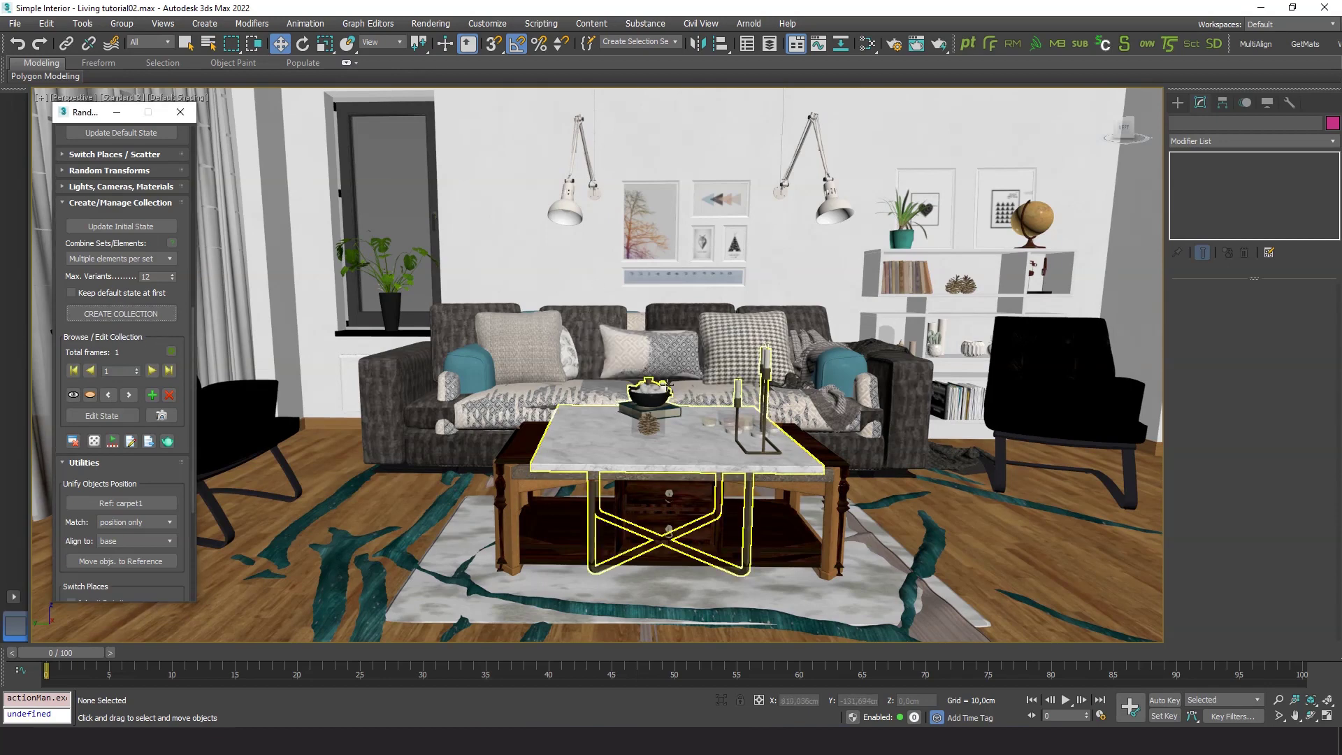
- Set the combination mode to one element per set and create a new collection that replaces the current one
click(169, 260)
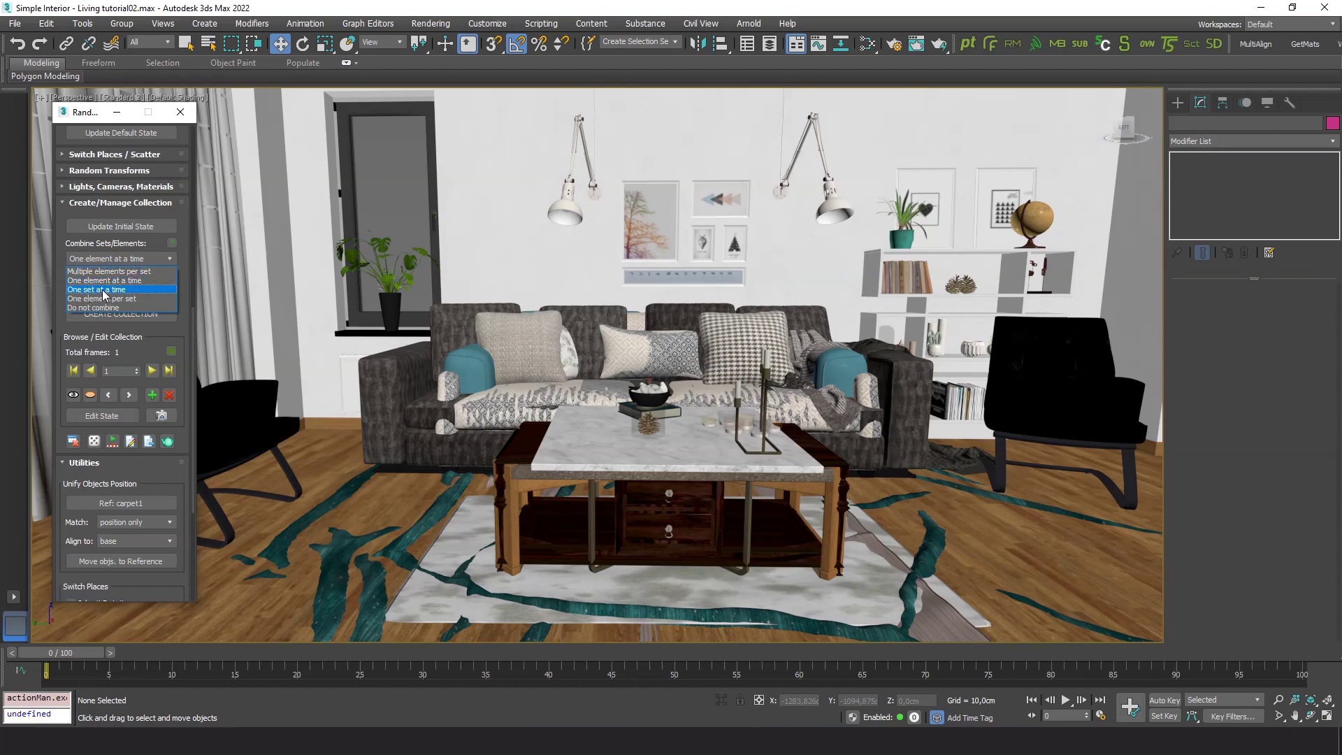
click(89, 298)
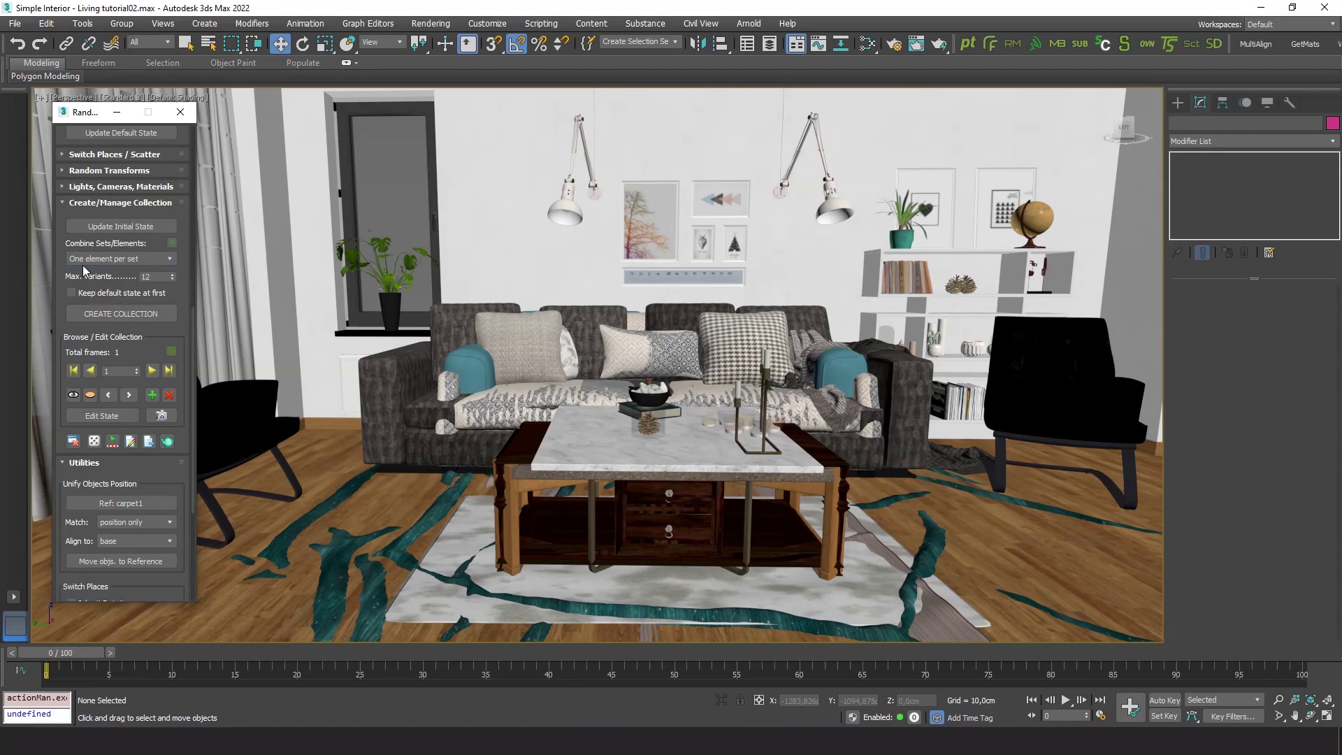
click(120, 314)
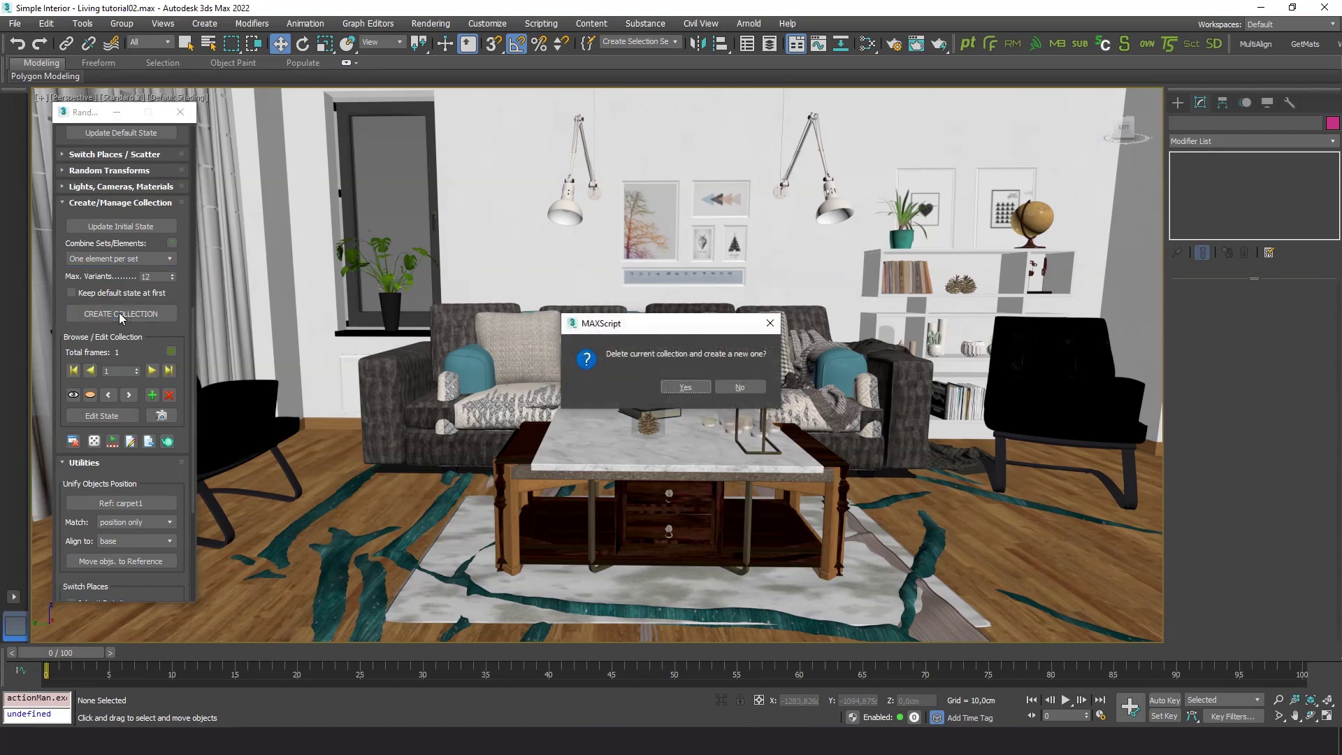
click(685, 388)
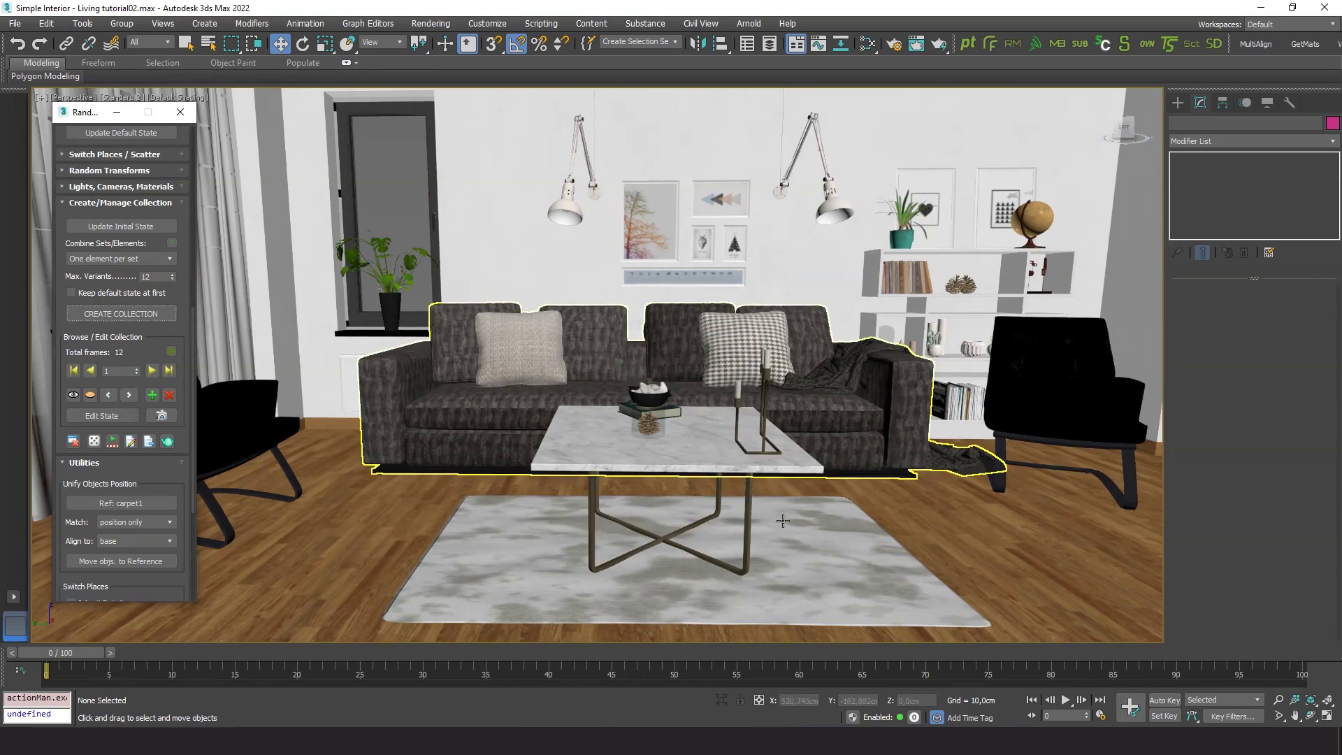
- Browse forward through the new collection's frames up to frame 9, examining how sofas, carpets and coffee tables fit together
click(152, 371)
click(152, 371)
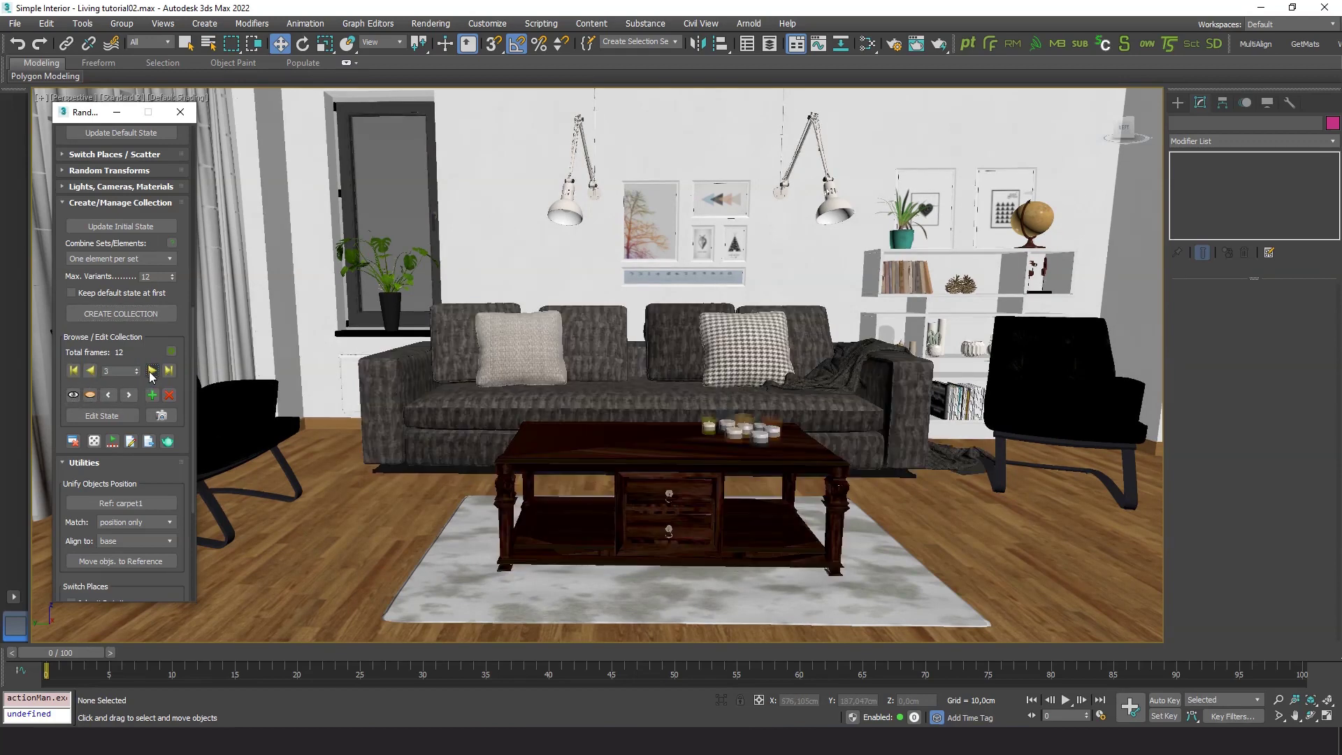
click(152, 371)
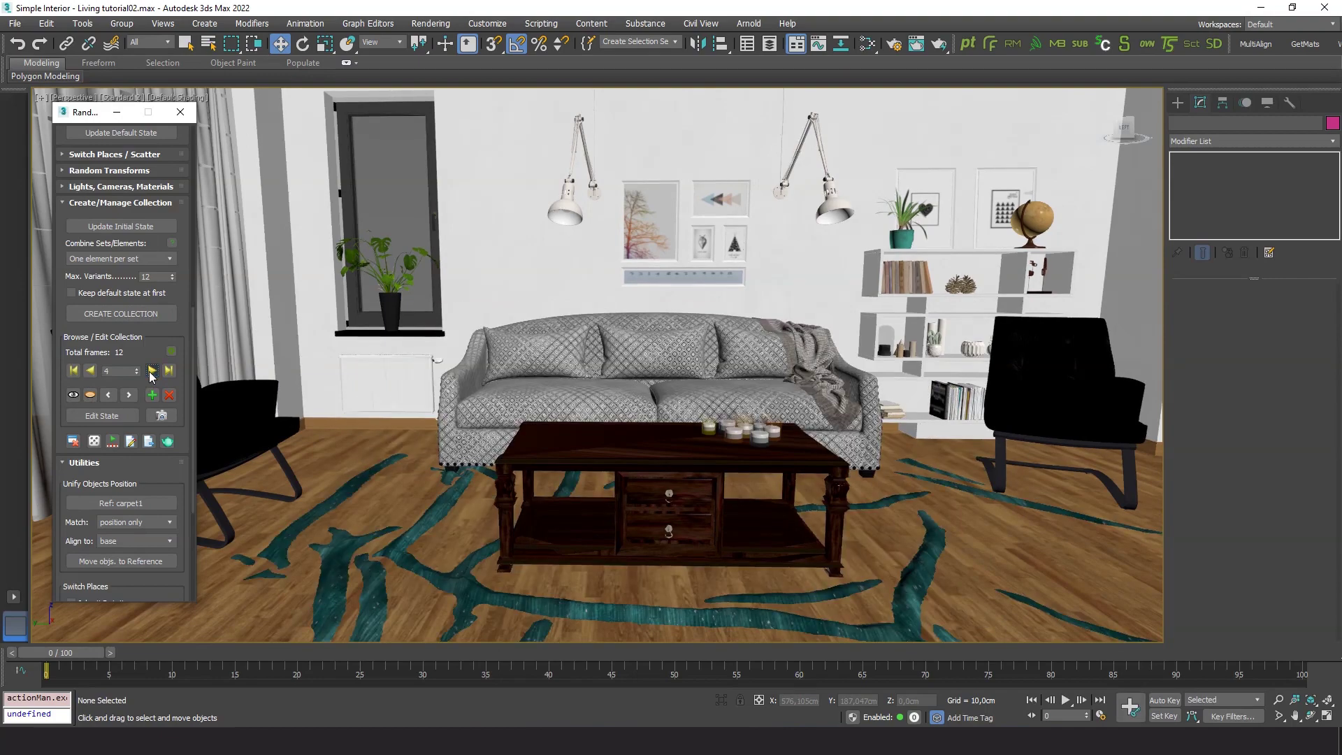
click(152, 371)
click(153, 371)
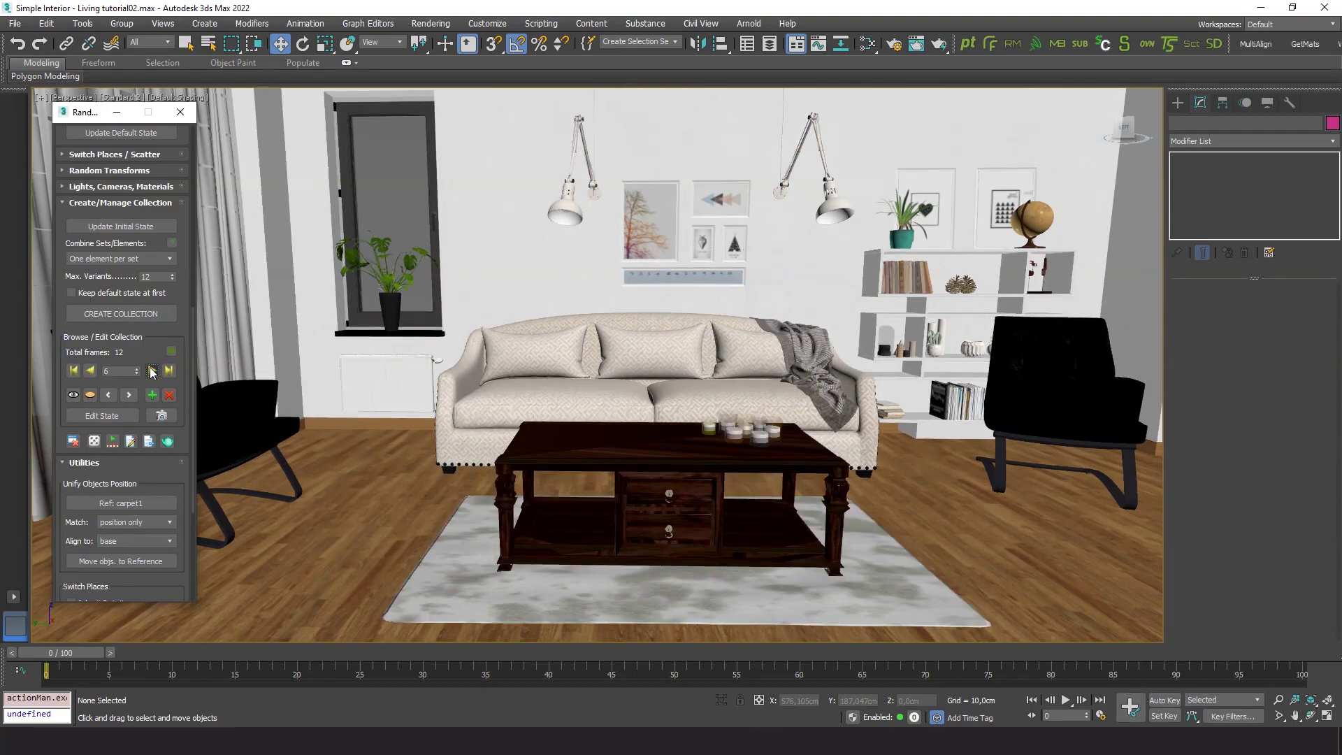
click(152, 372)
click(152, 371)
click(153, 371)
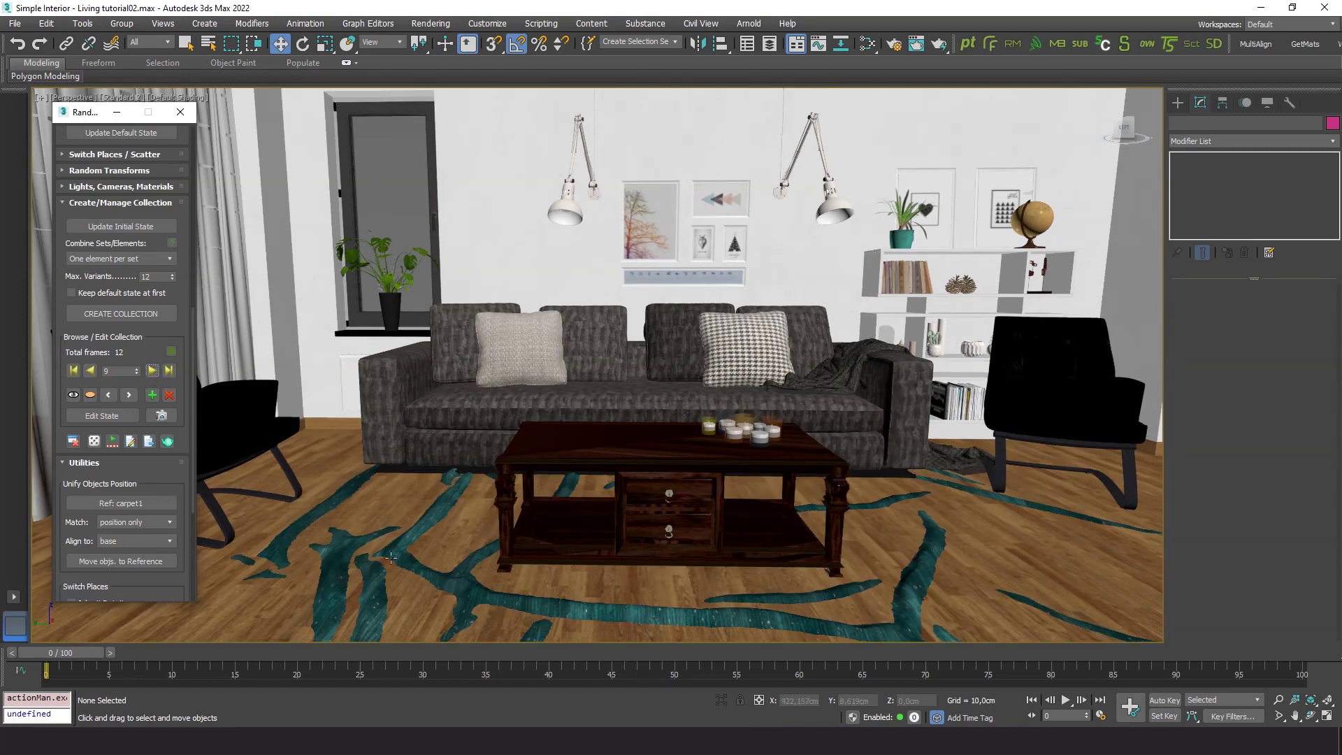
- Raise the green carpet_big above the floor to about Z 0.3 cm and store this as its initial state in the collection
click(460, 587)
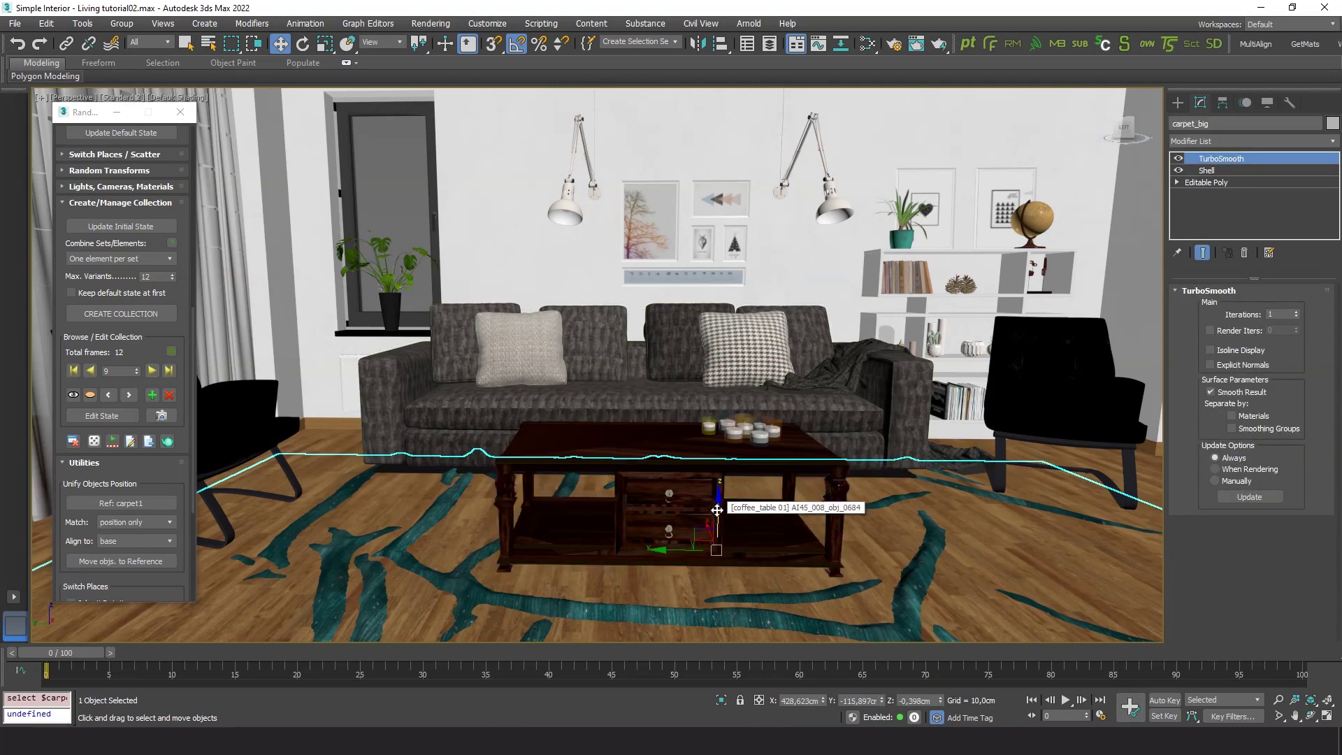
drag(715, 508, 723, 509)
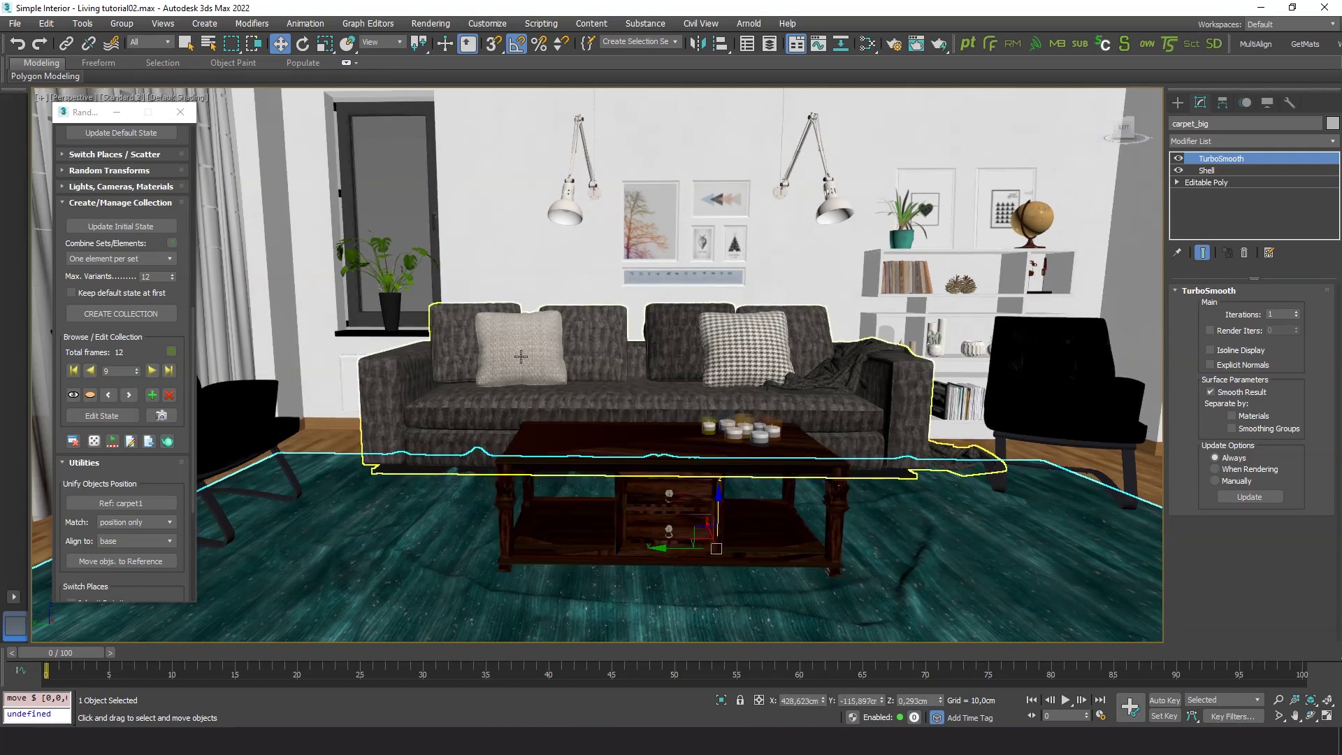
click(128, 233)
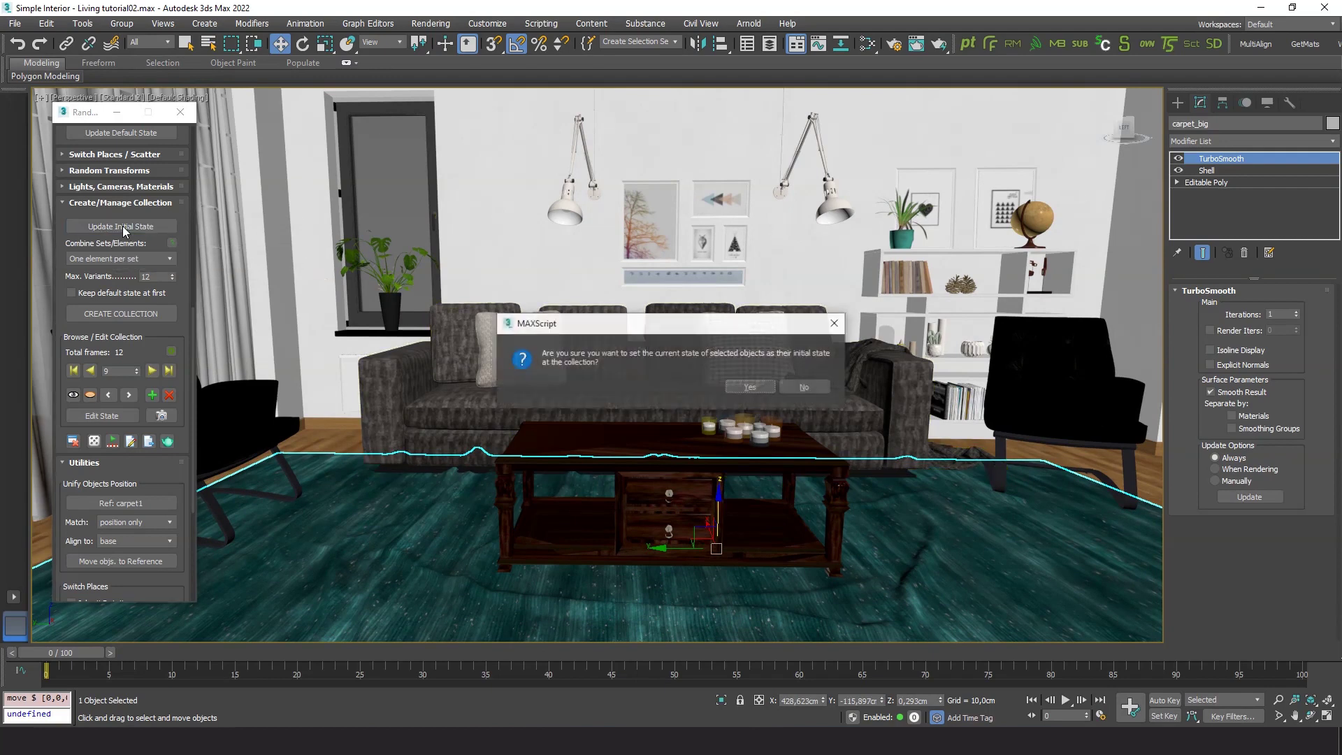
click(737, 385)
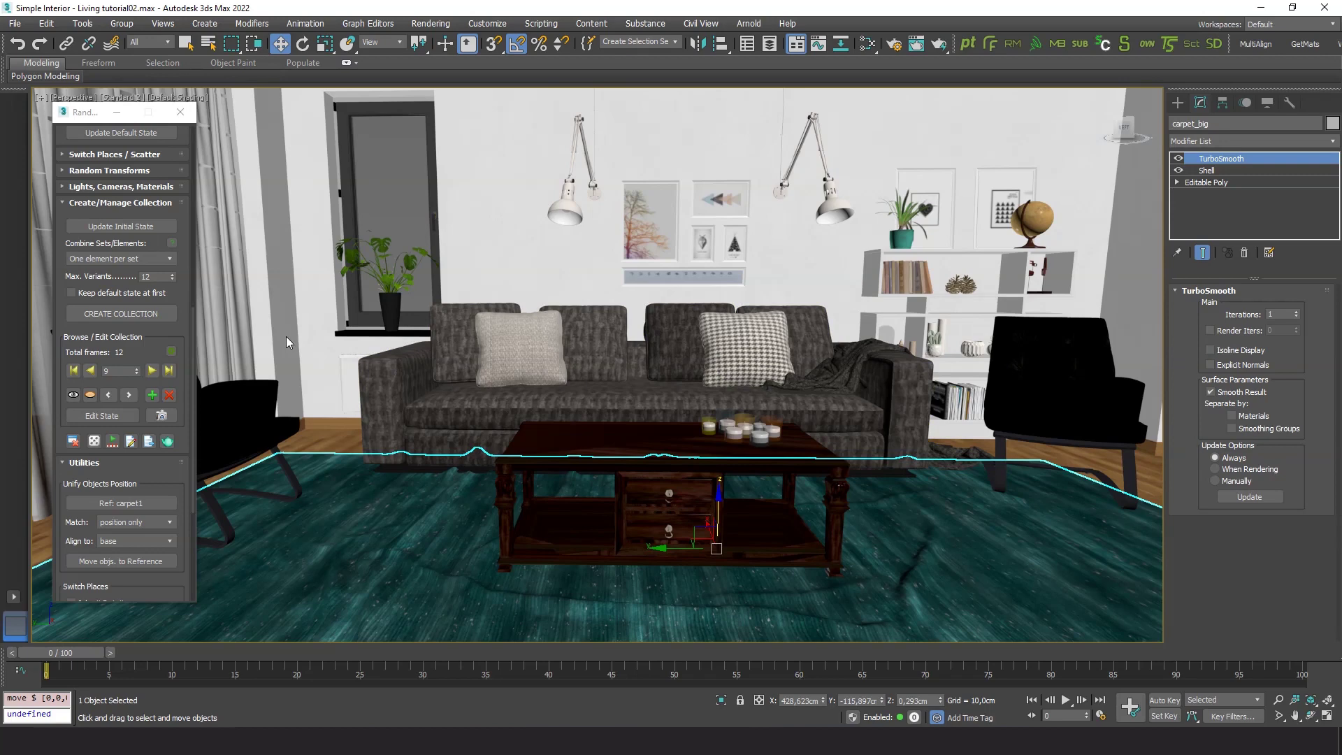
- In the frame showing carpet3, raise that carpet to about Z 3.2 cm and store this as its initial state in the collection
click(152, 370)
click(153, 371)
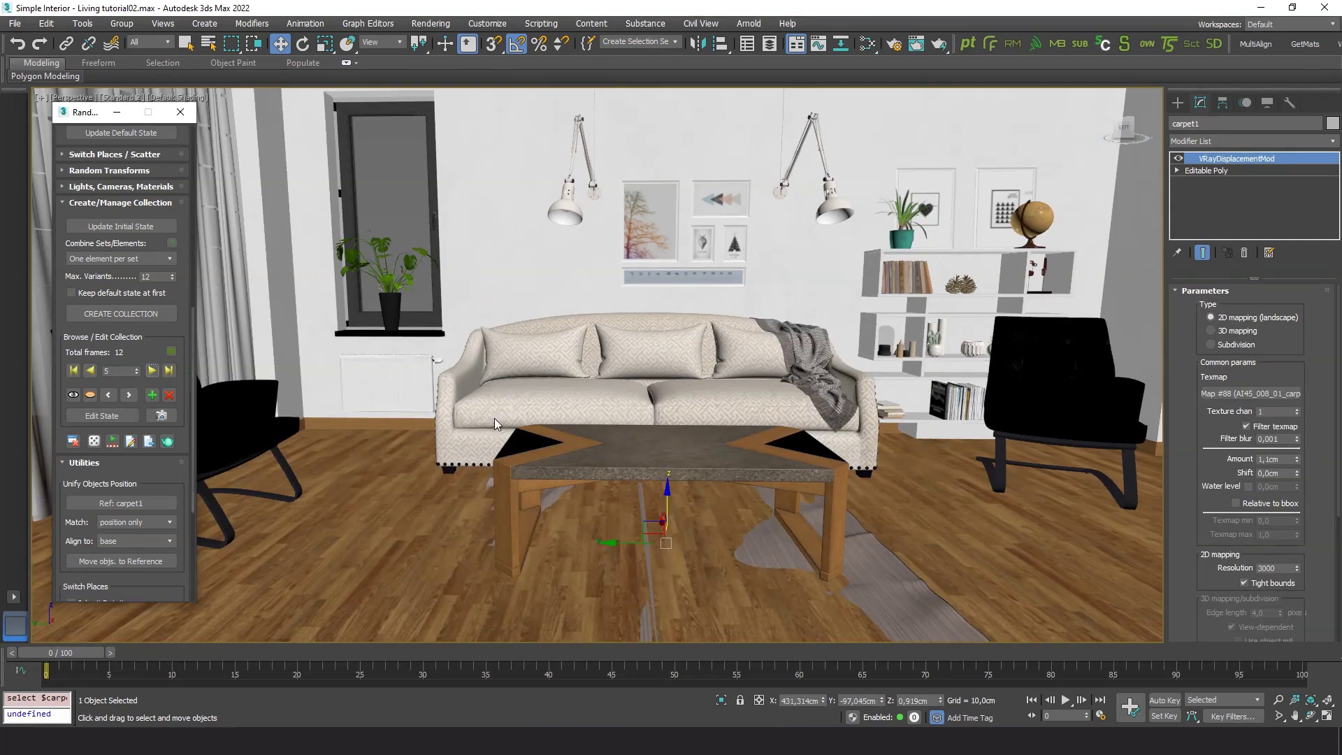
click(774, 546)
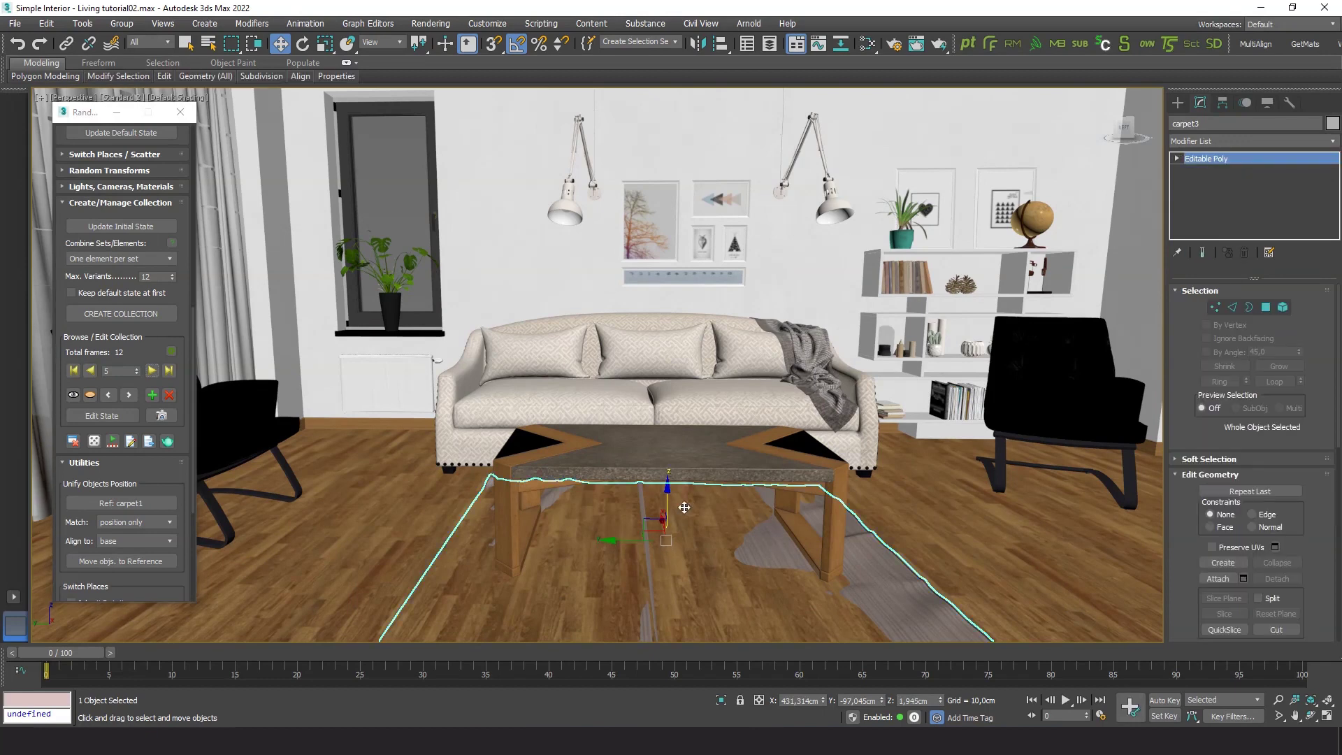
drag(667, 504, 668, 500)
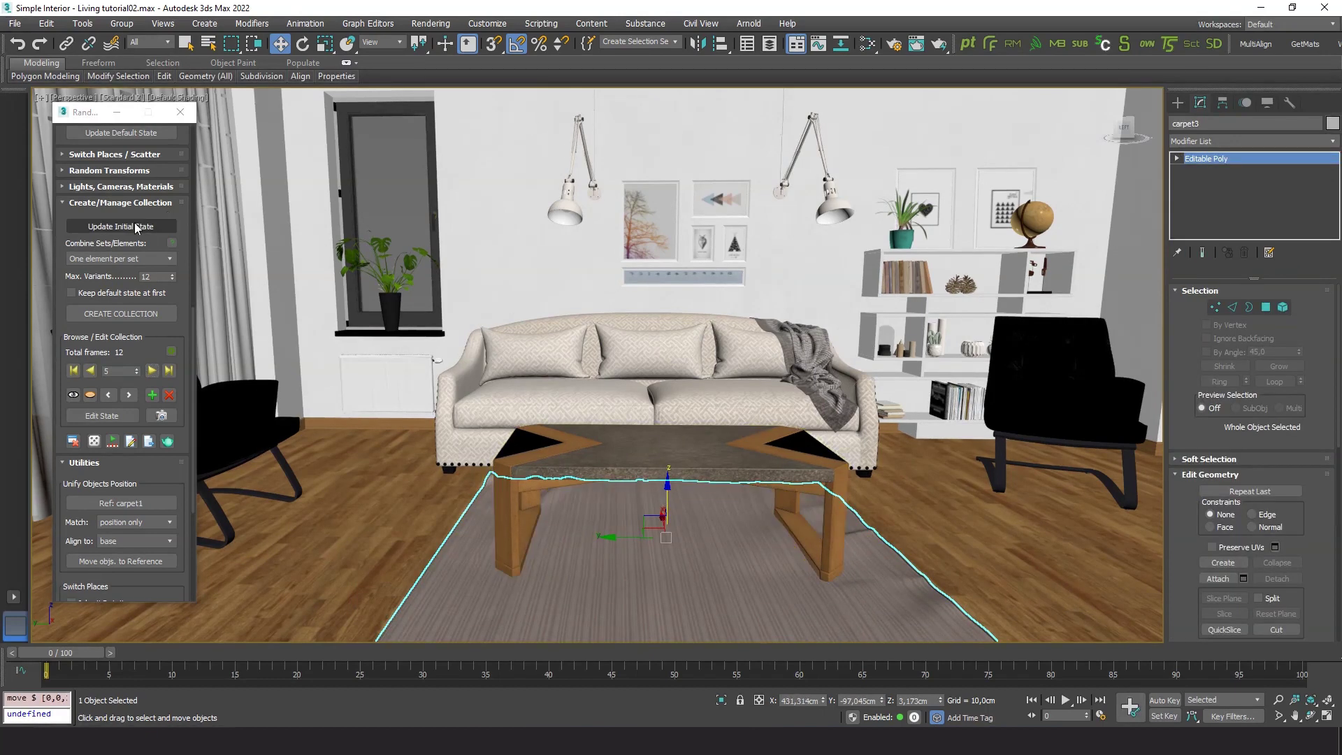
click(126, 227)
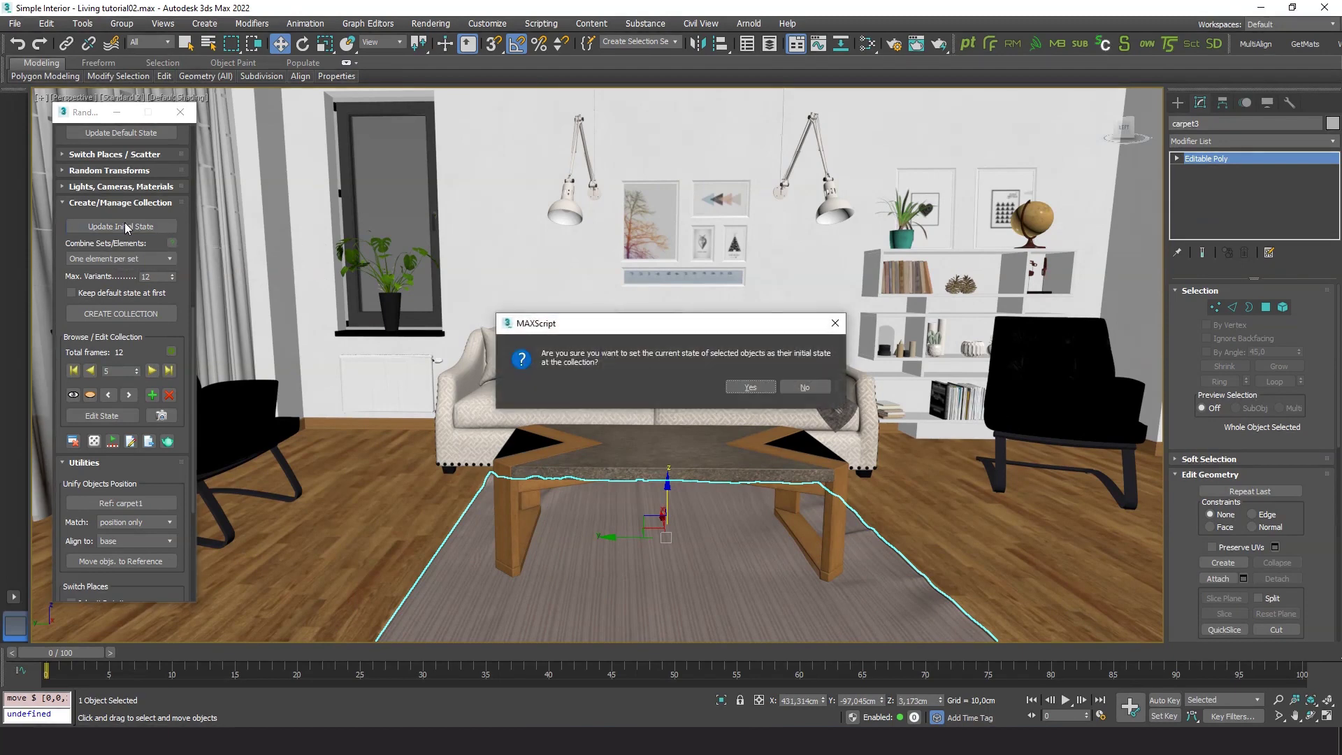
click(749, 388)
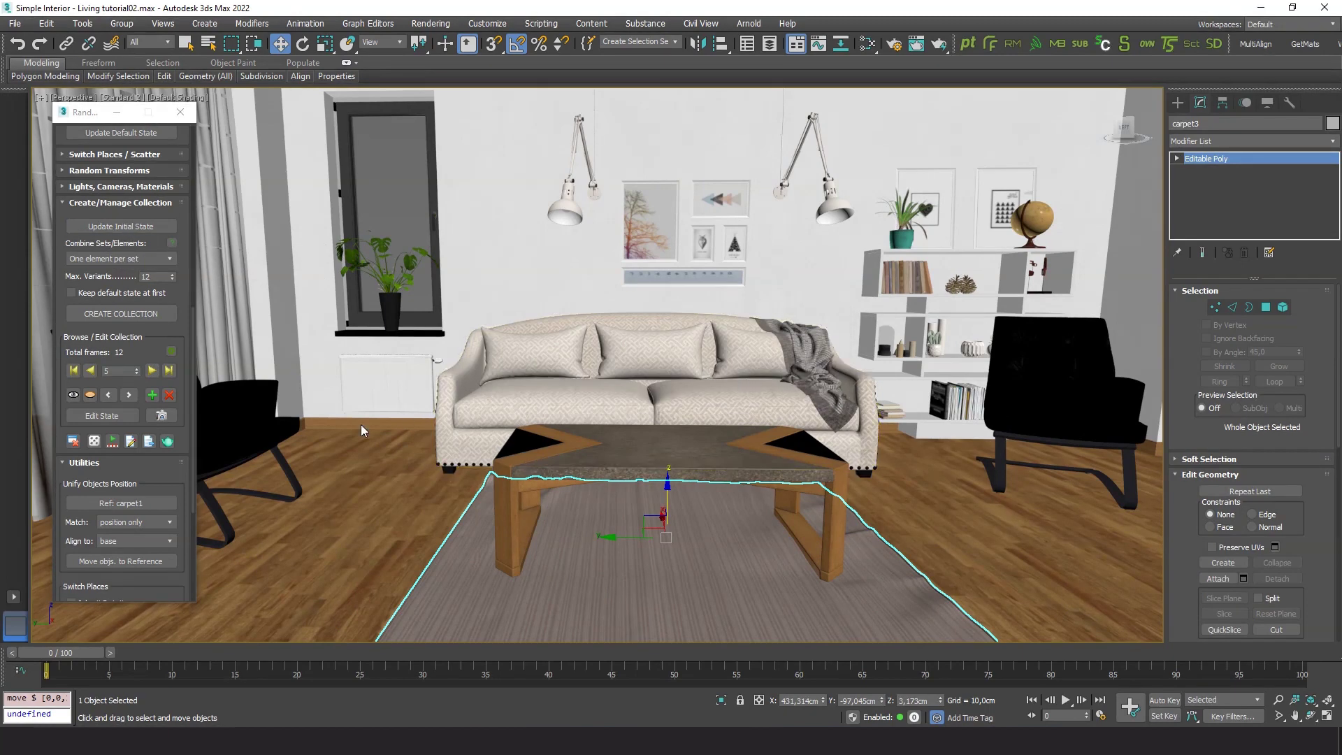
click(359, 477)
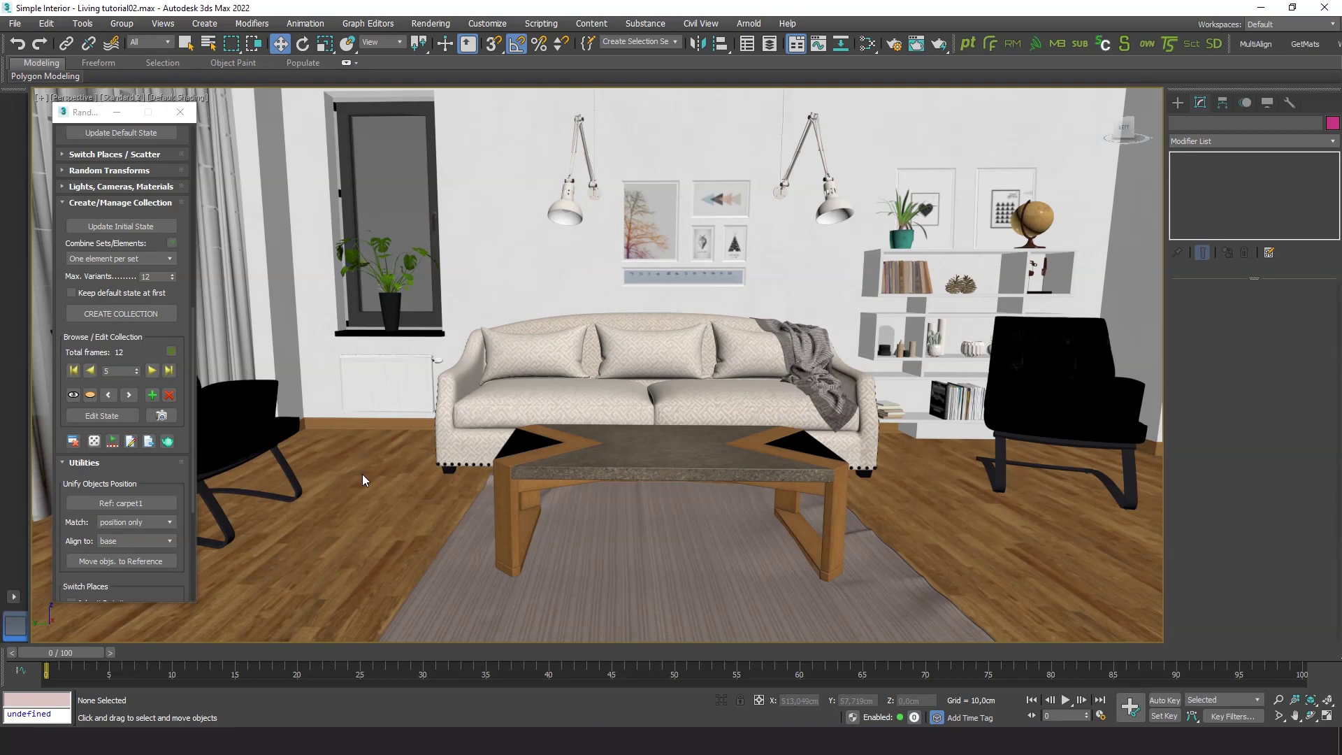
- Recreate the collection with one element per set, replacing the existing frames so the corrected carpet heights are used
click(120, 314)
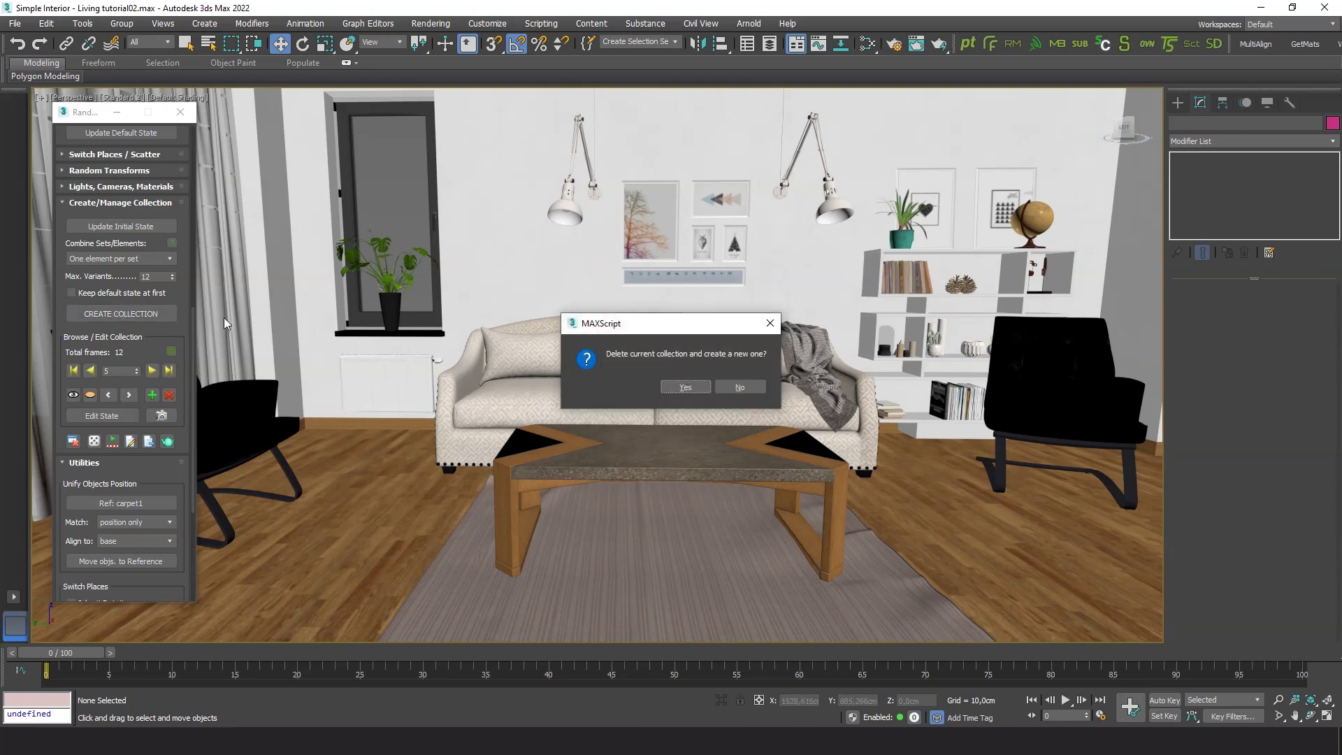
click(681, 387)
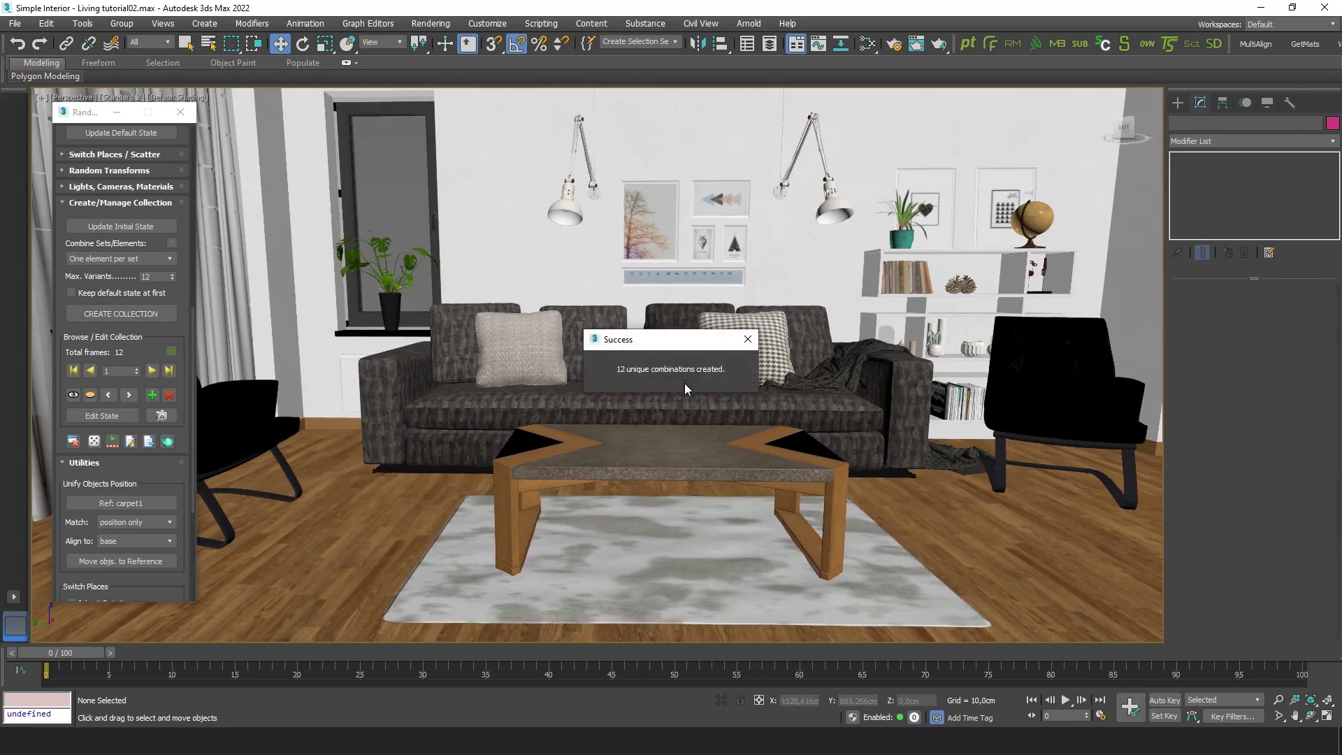
click(685, 385)
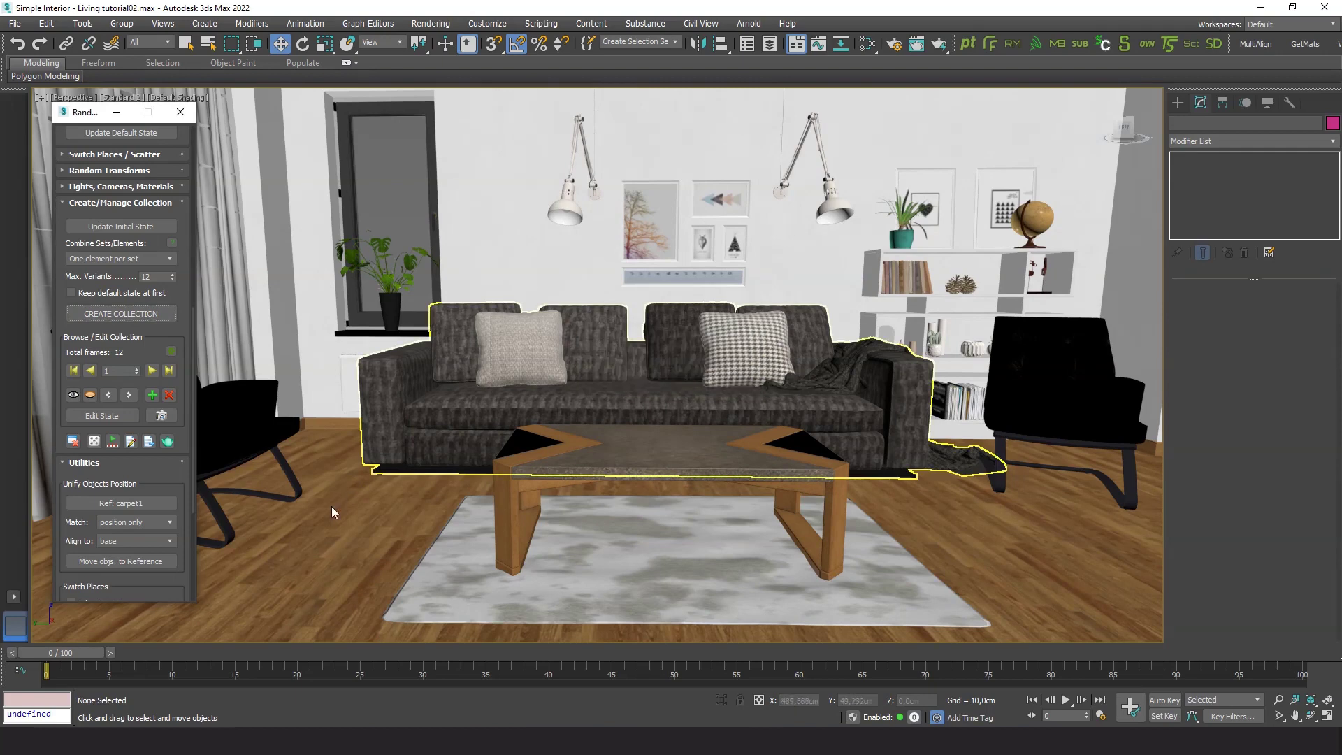
- Browse the recreated collection up to frame 8, checking that the carpets and furniture are placed correctly in each combination
click(153, 372)
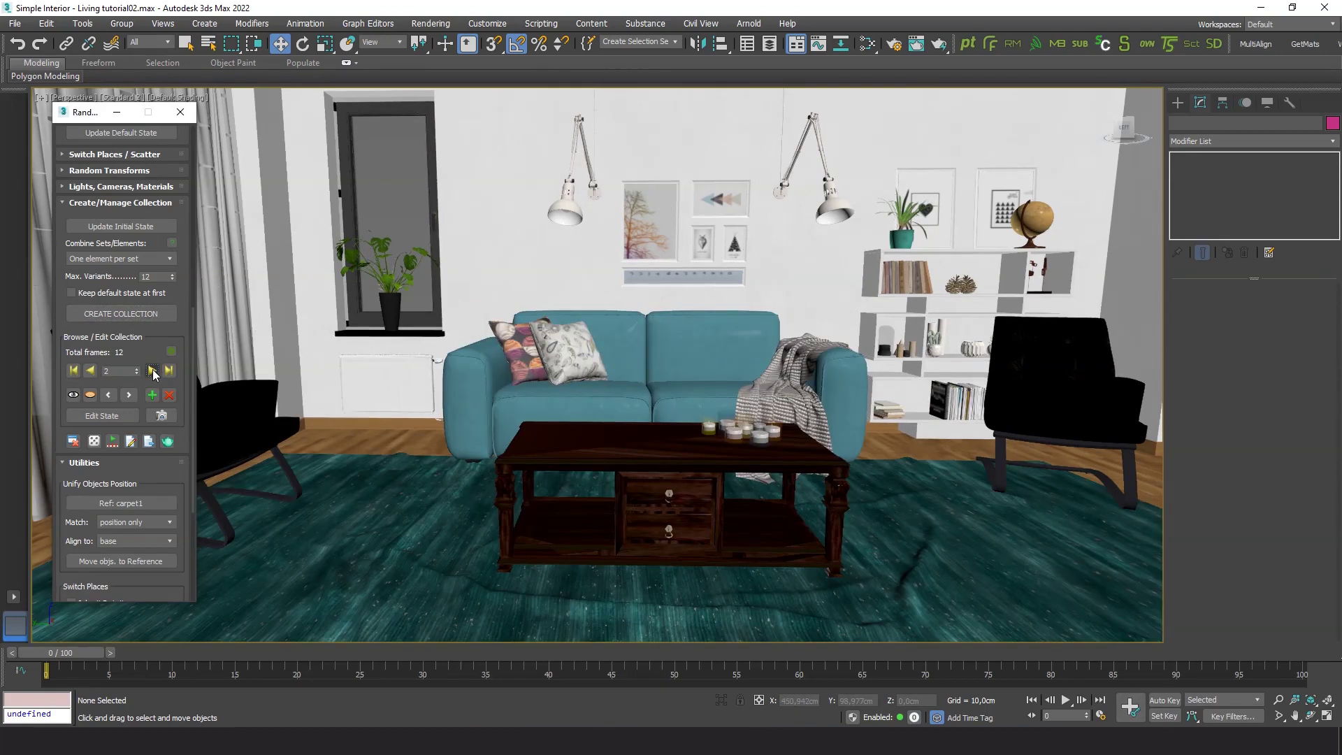
click(152, 371)
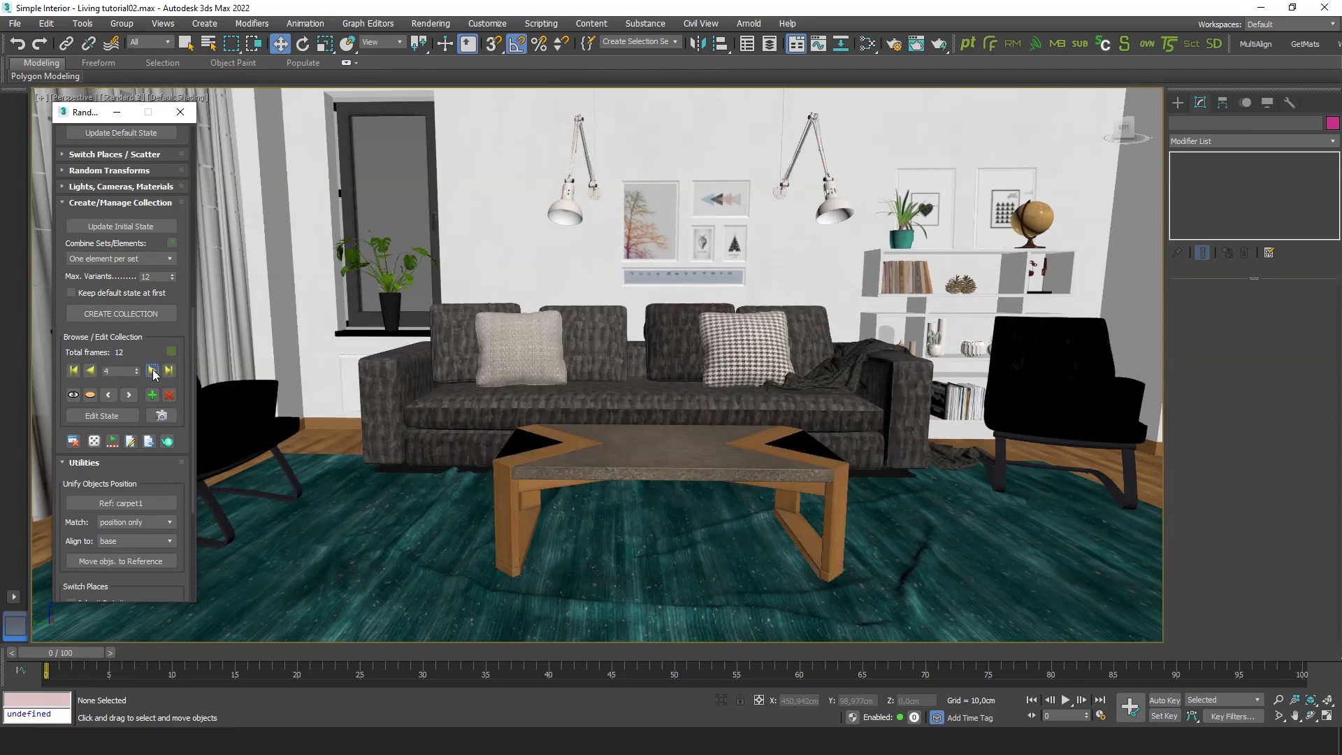
click(152, 371)
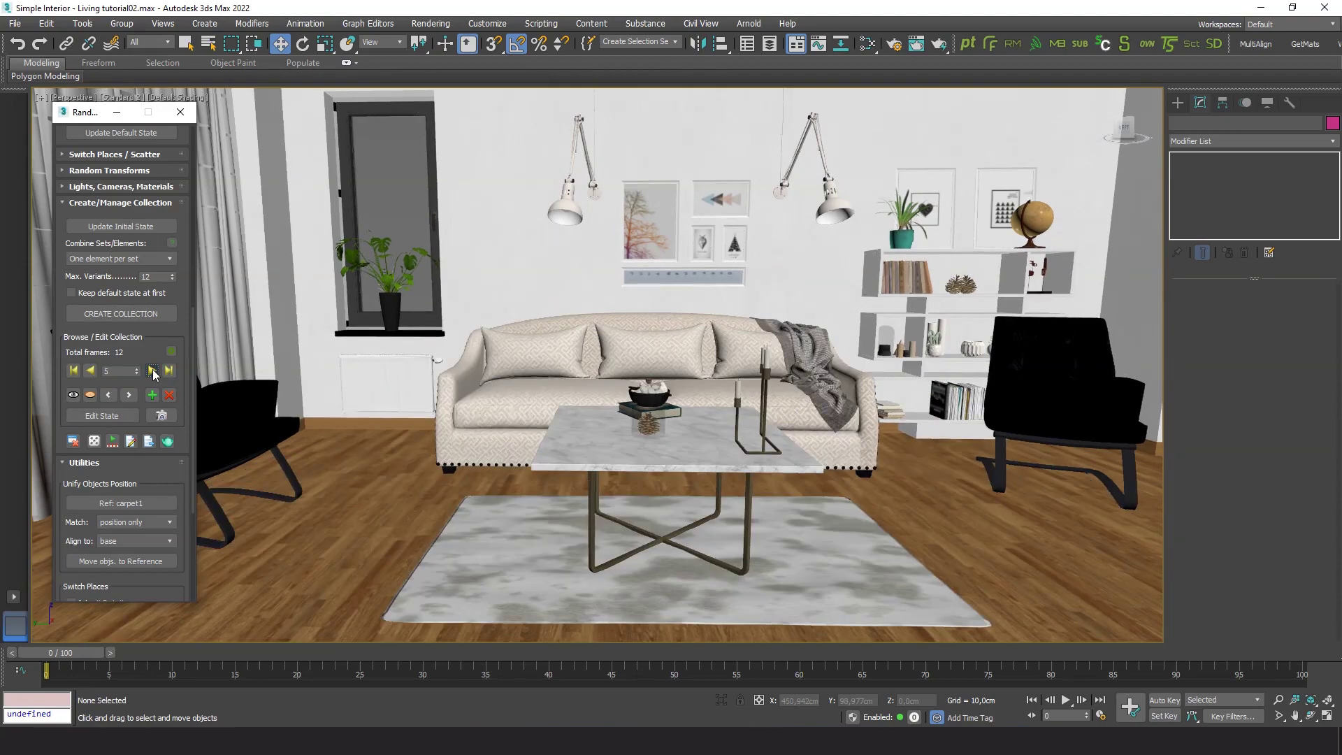
click(152, 371)
click(152, 372)
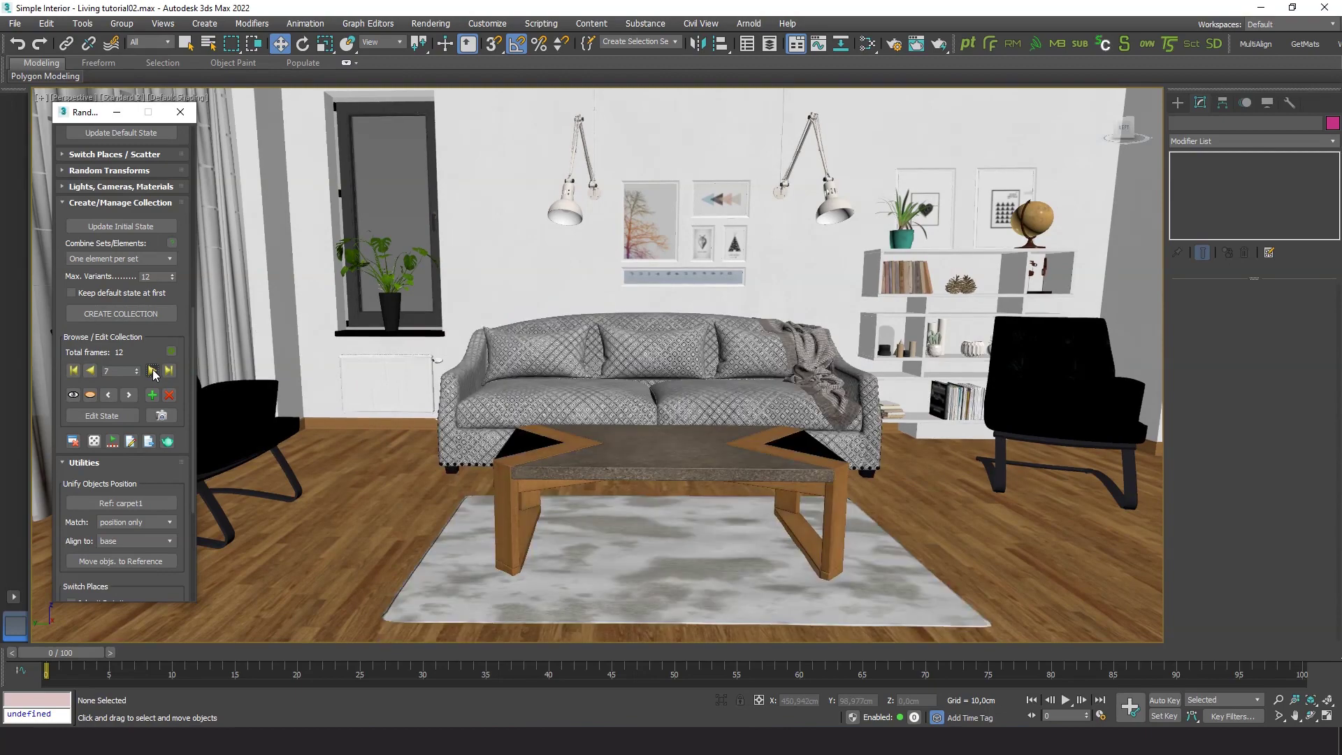
click(152, 371)
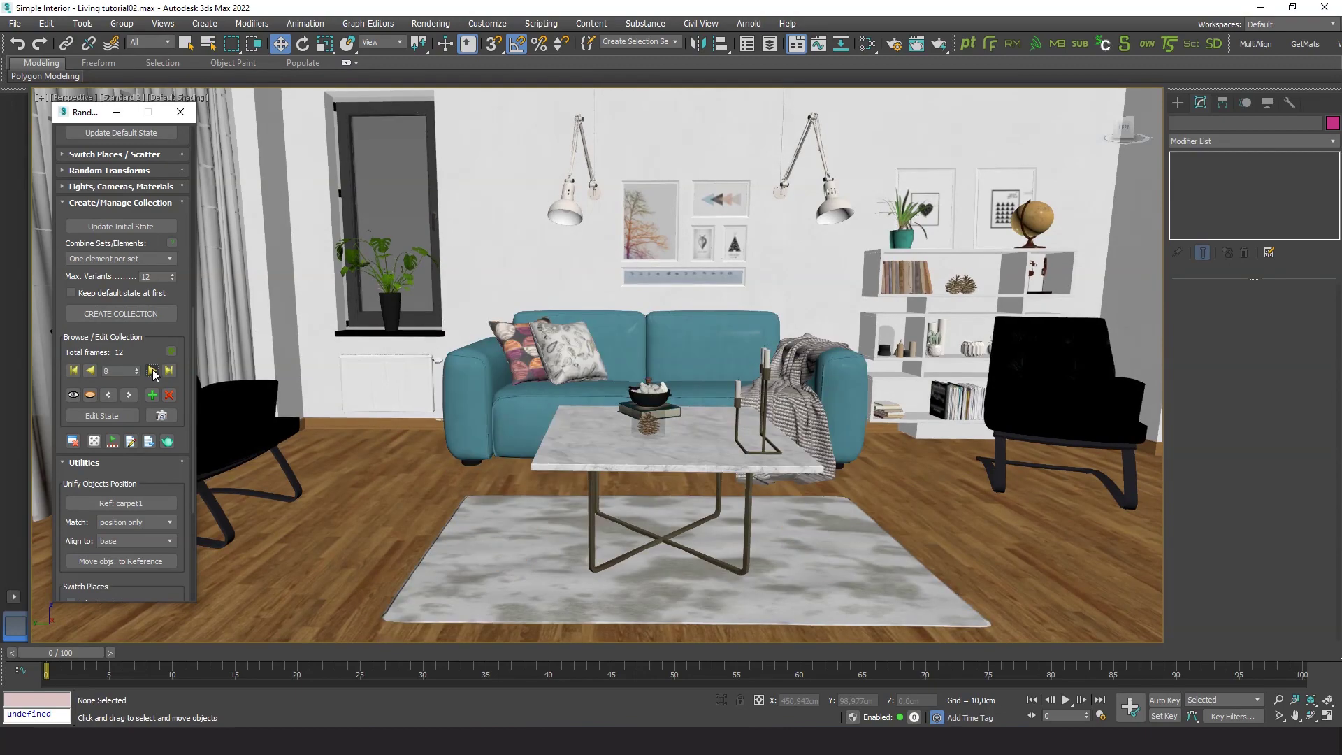
- Browse the remaining collection frames from 9 through 12, checking the placement of carpets and furniture
click(152, 372)
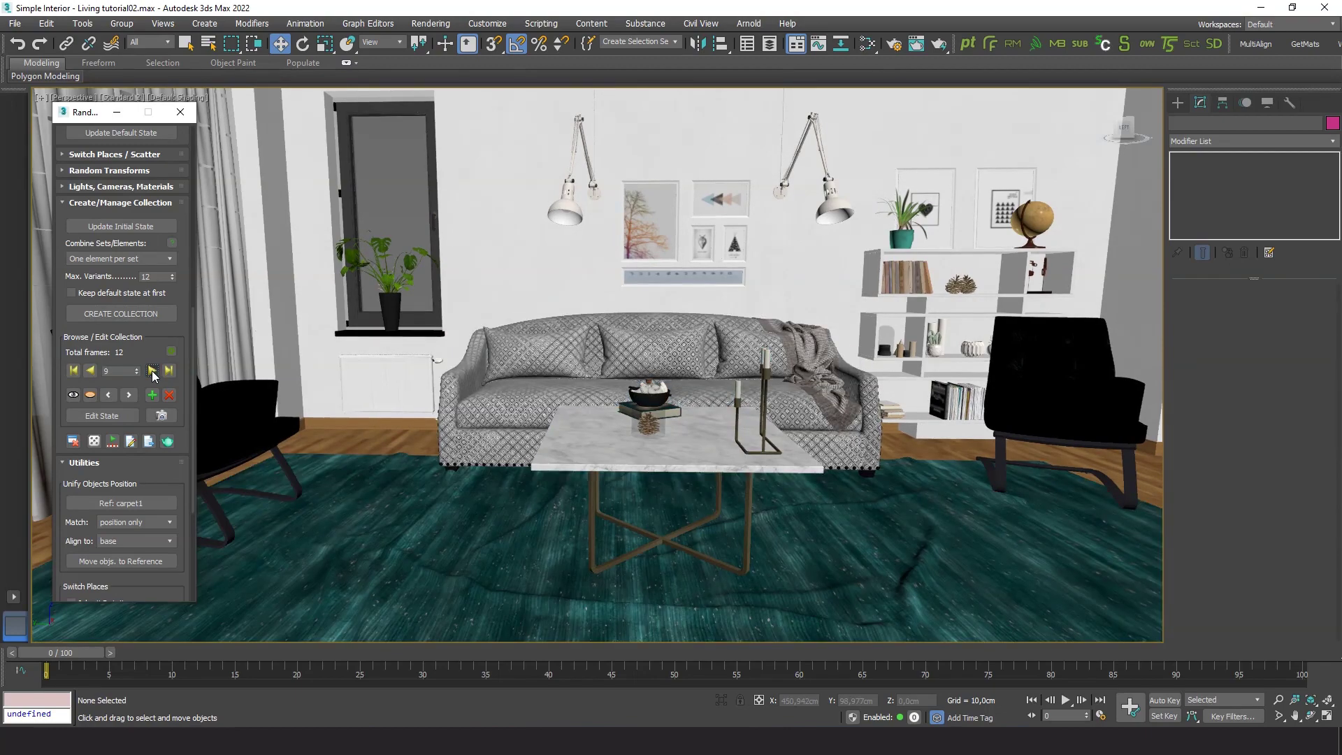
click(153, 371)
click(152, 371)
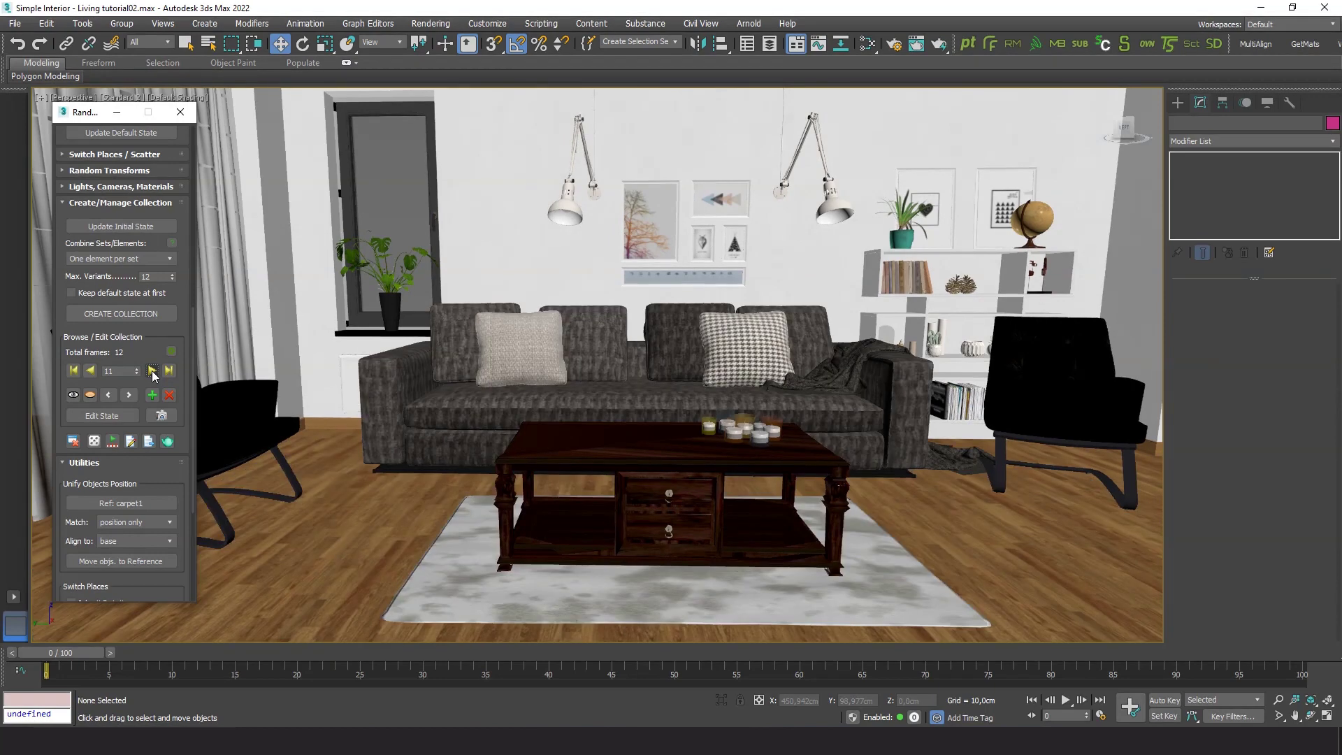
click(152, 371)
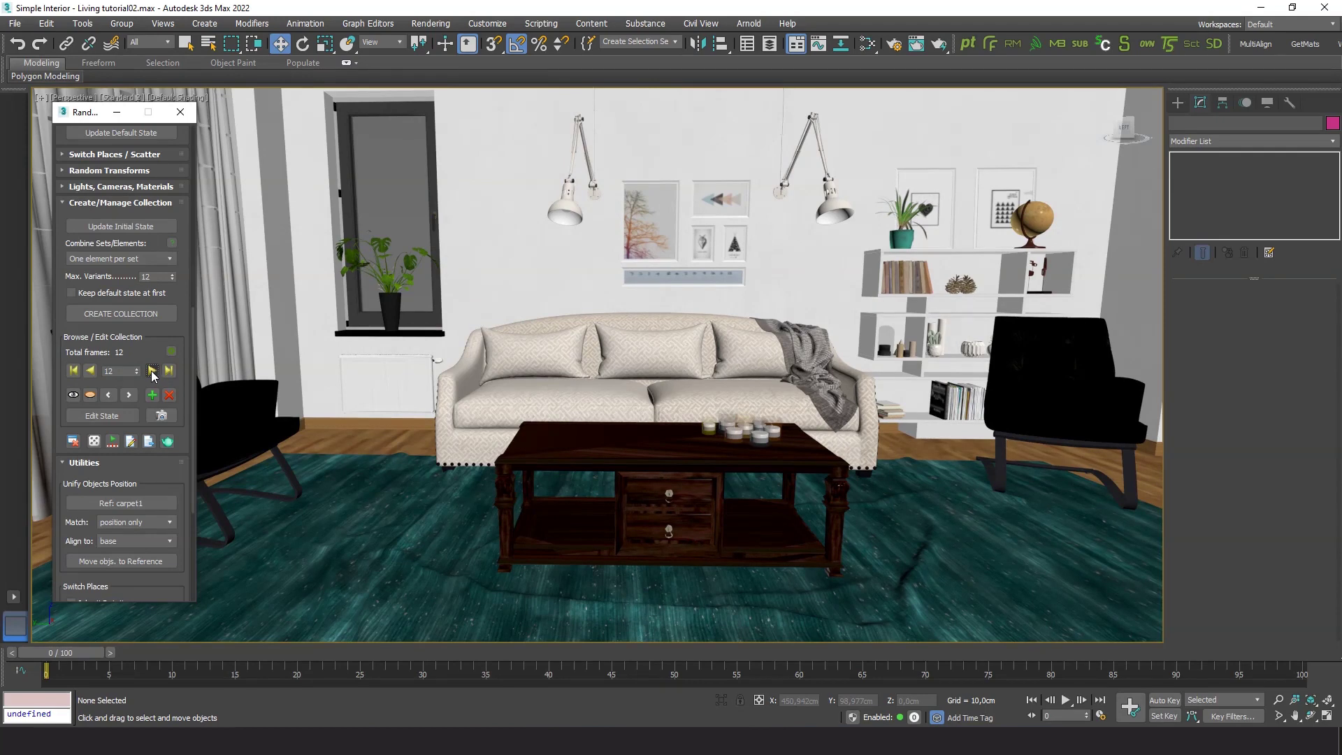
- In frame 11 of the collection, edit the state and swap the dark wooden coffee table for modern_coffee_table_01
click(91, 371)
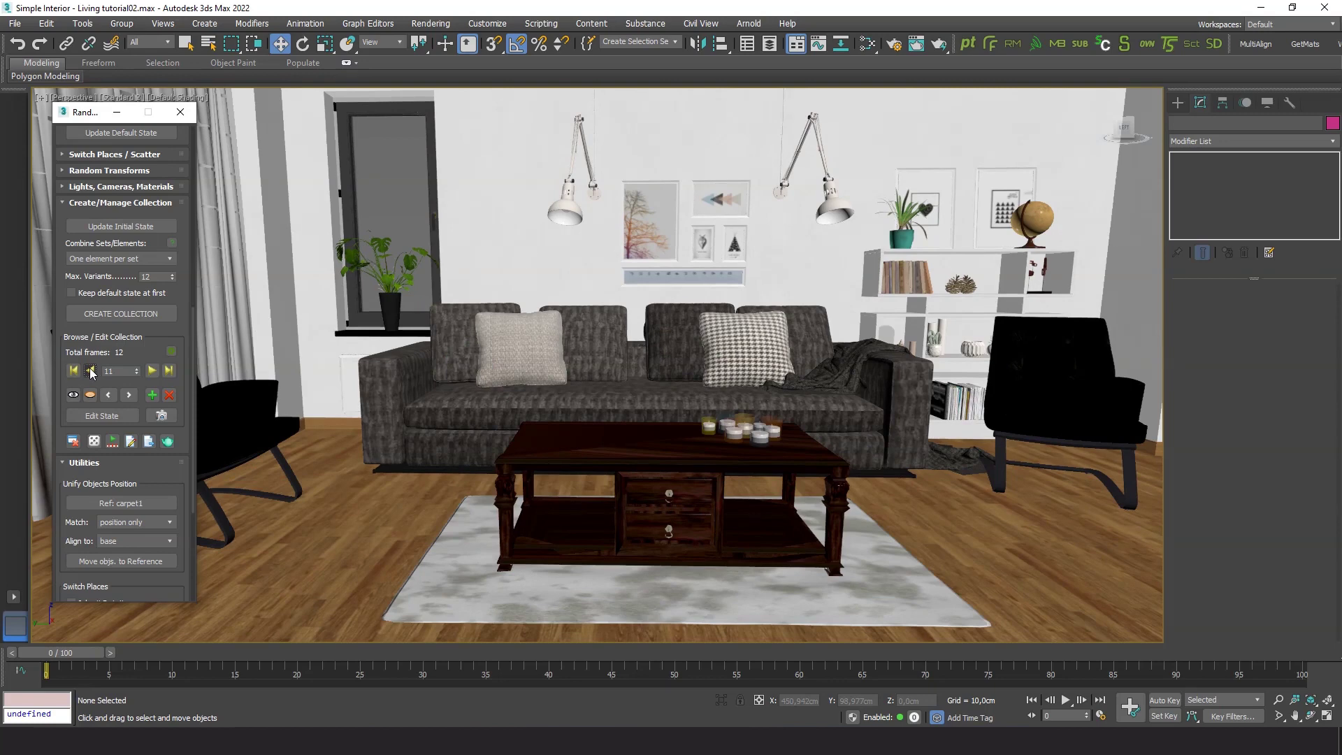
click(580, 447)
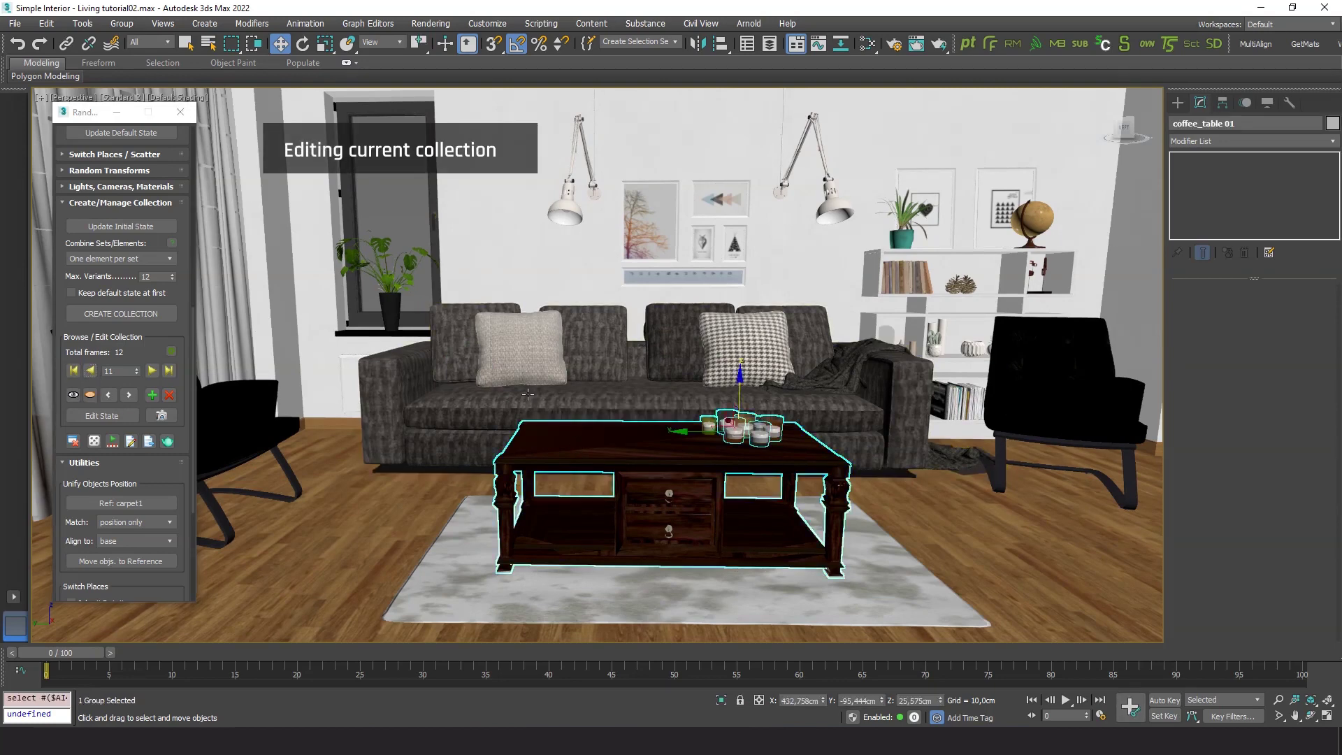
click(103, 417)
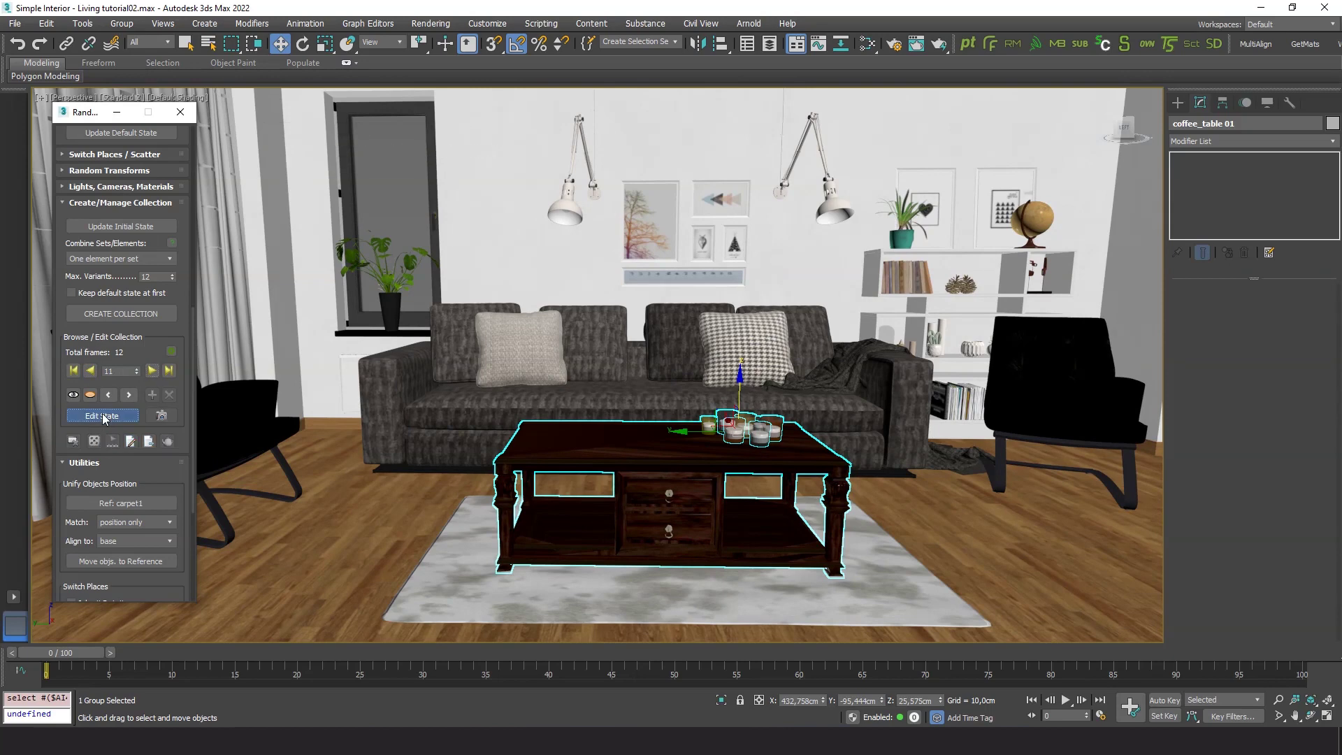
click(128, 397)
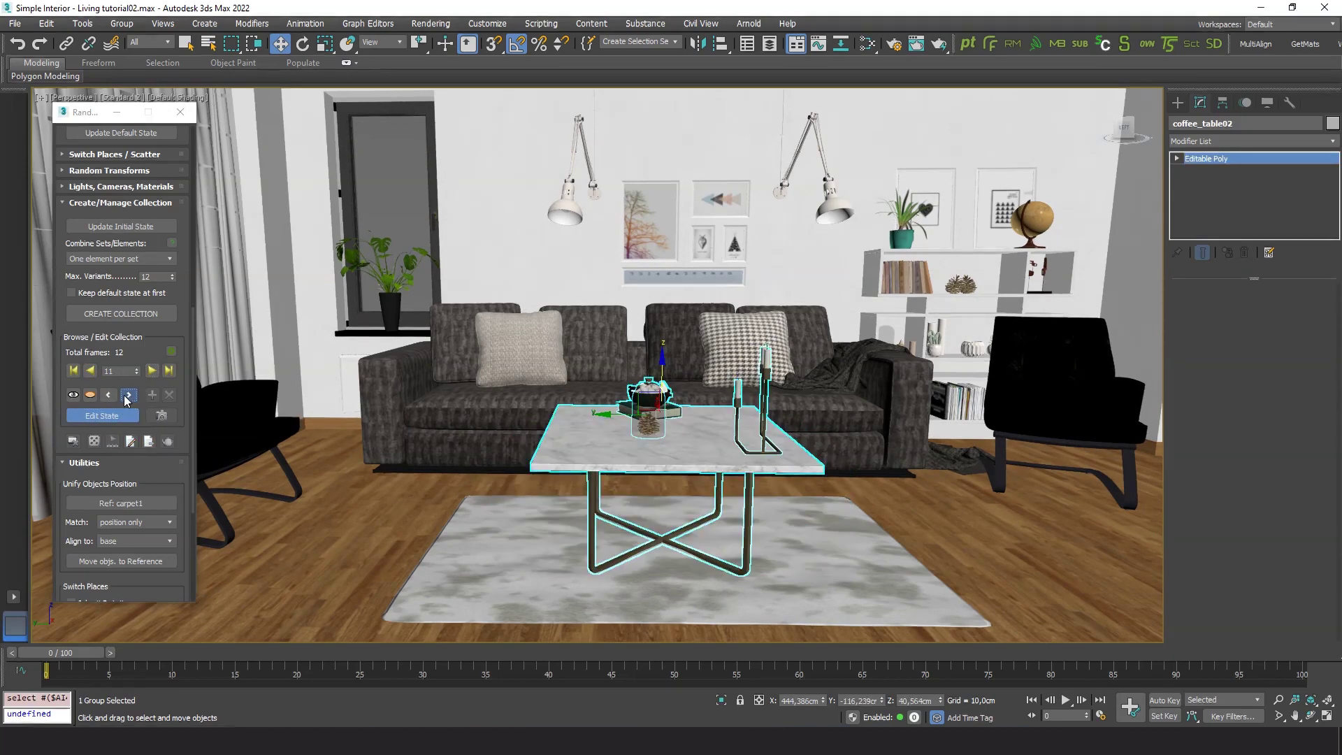
click(127, 397)
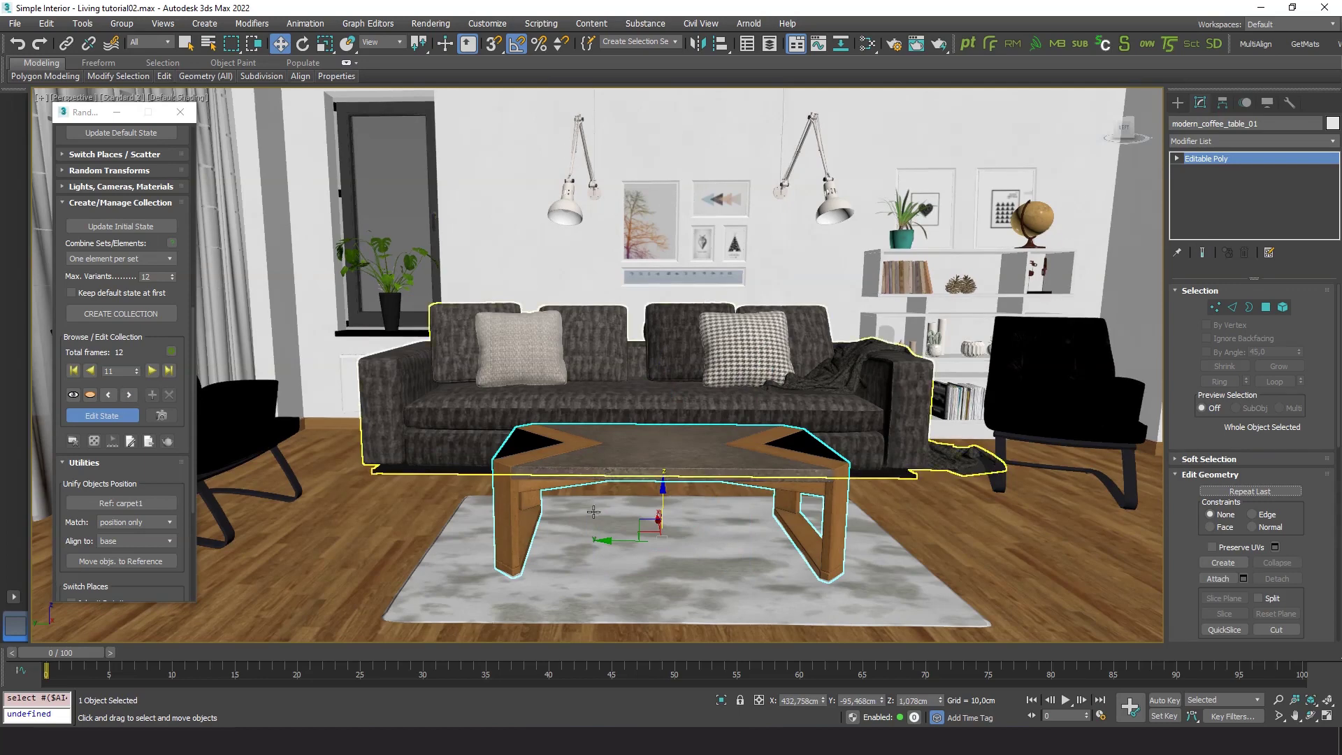
- Cycle the carpet in frame 11 through its set's alternatives back to carpet1 and finish editing the frame's state
click(588, 577)
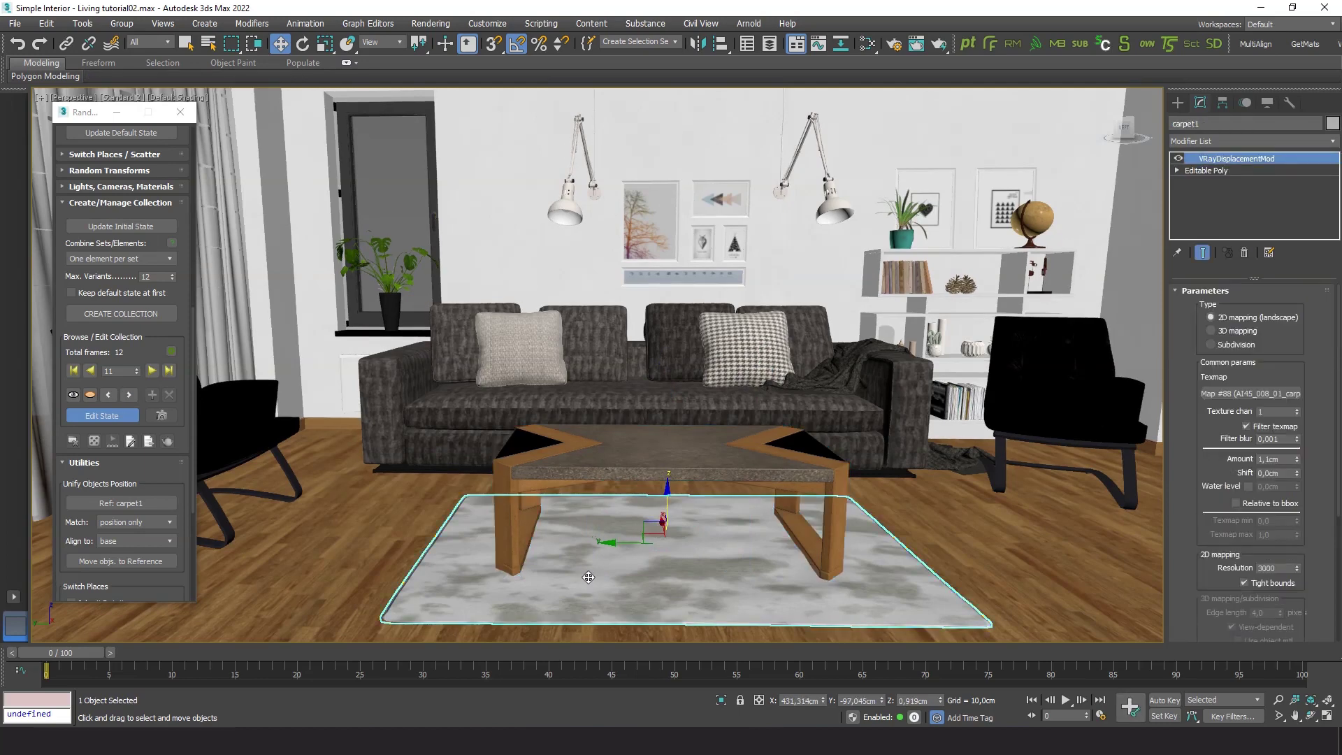
click(128, 394)
click(129, 394)
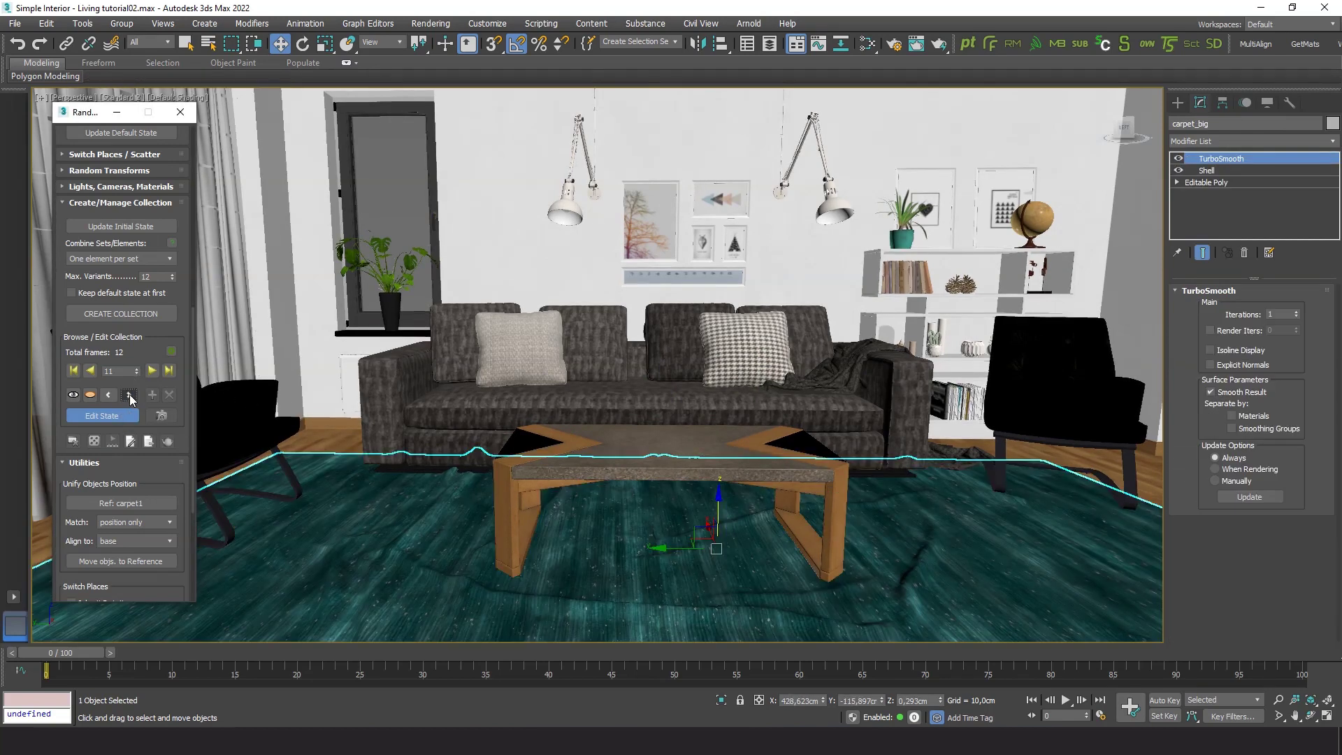
click(128, 394)
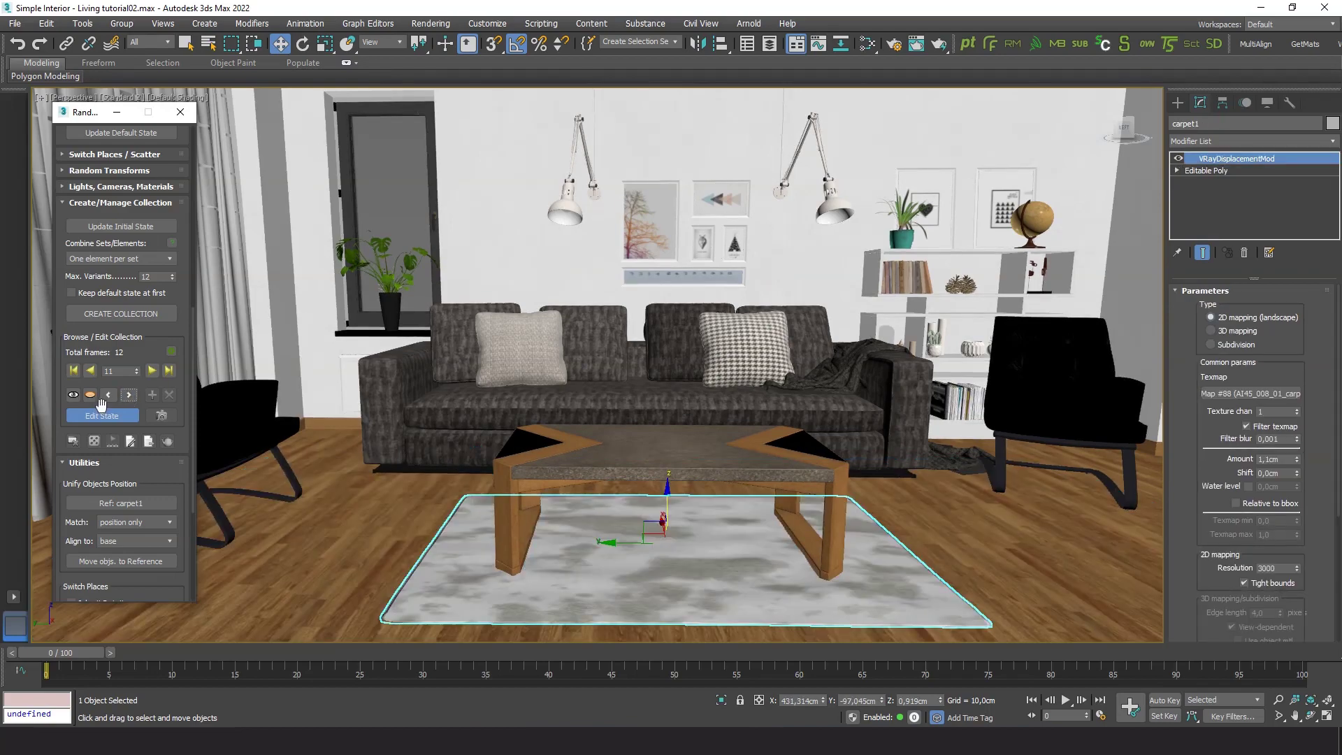
click(102, 415)
- Go back to frame 5, with the blue sofa and marble table, and delete that frame from the collection
click(90, 370)
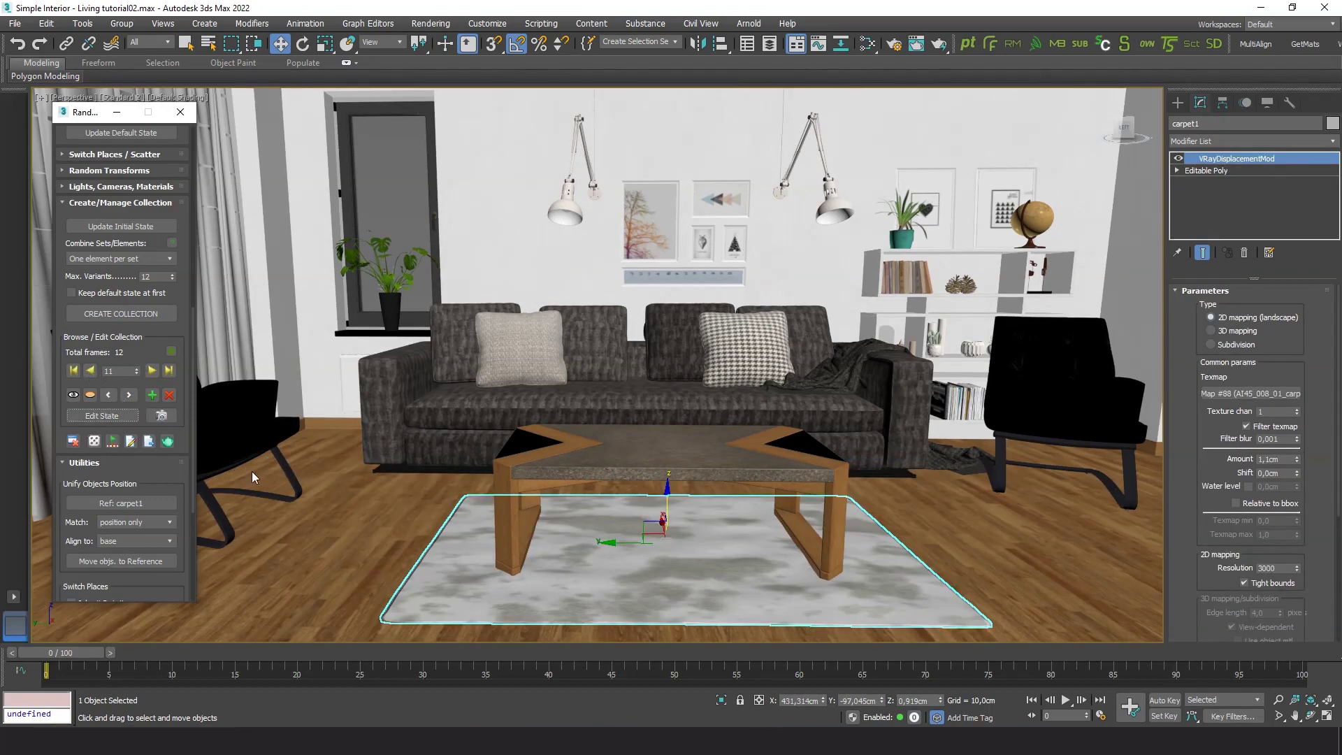
click(90, 371)
click(91, 370)
click(90, 370)
click(90, 370)
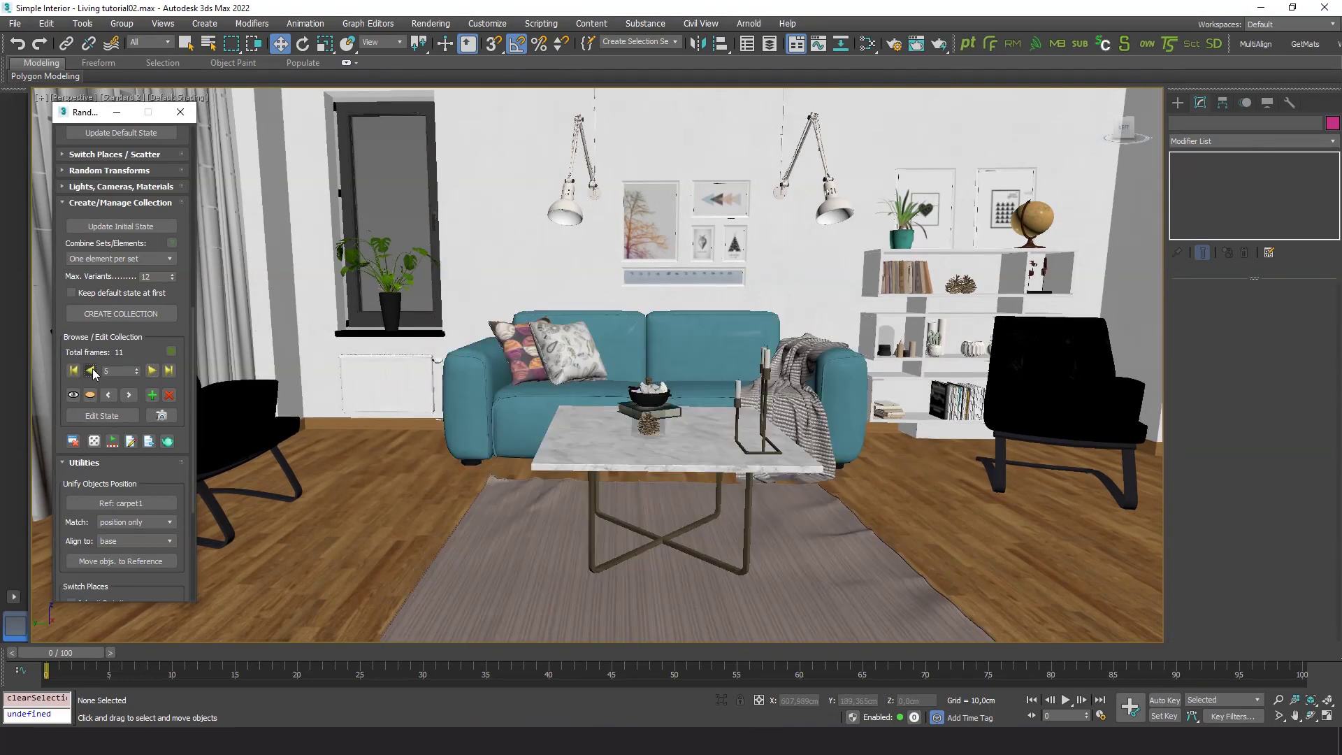
click(169, 396)
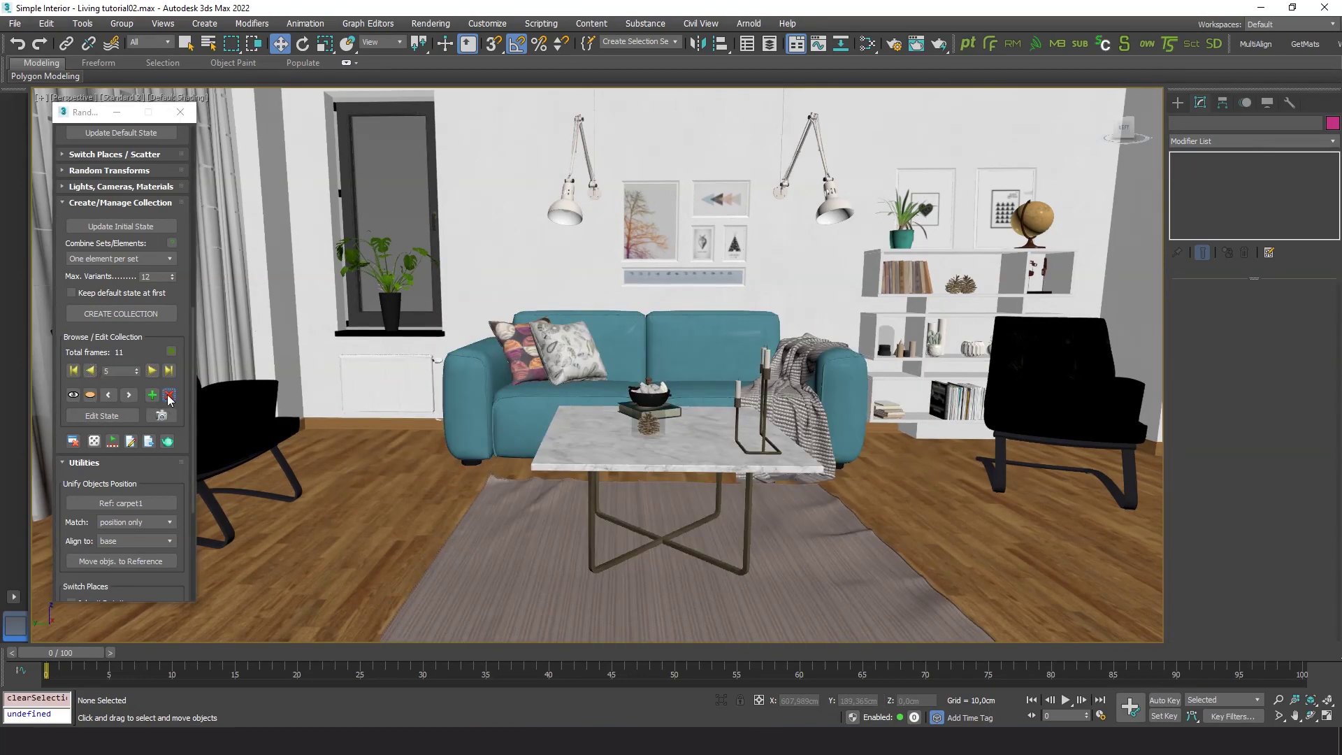
click(654, 396)
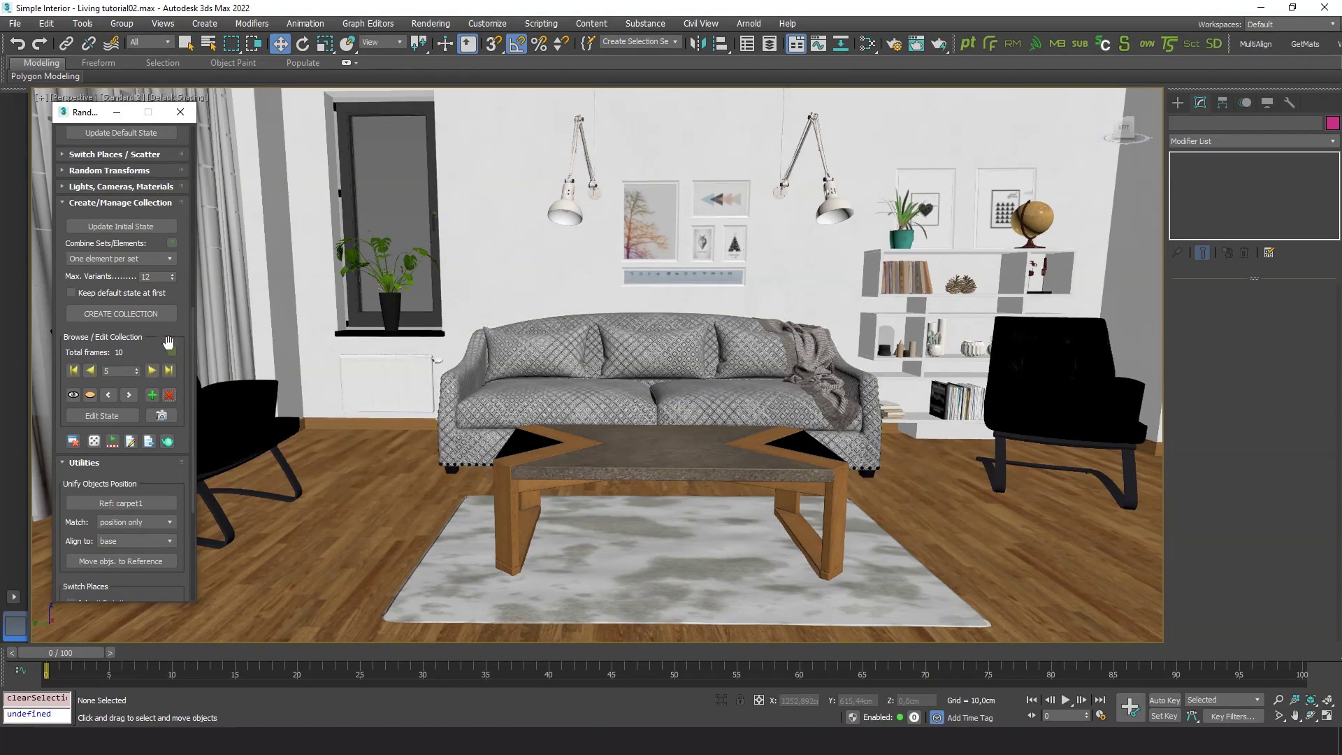
- Review the frames around frame 6 and delete the range from frame 7 to frame 10
click(151, 371)
click(151, 371)
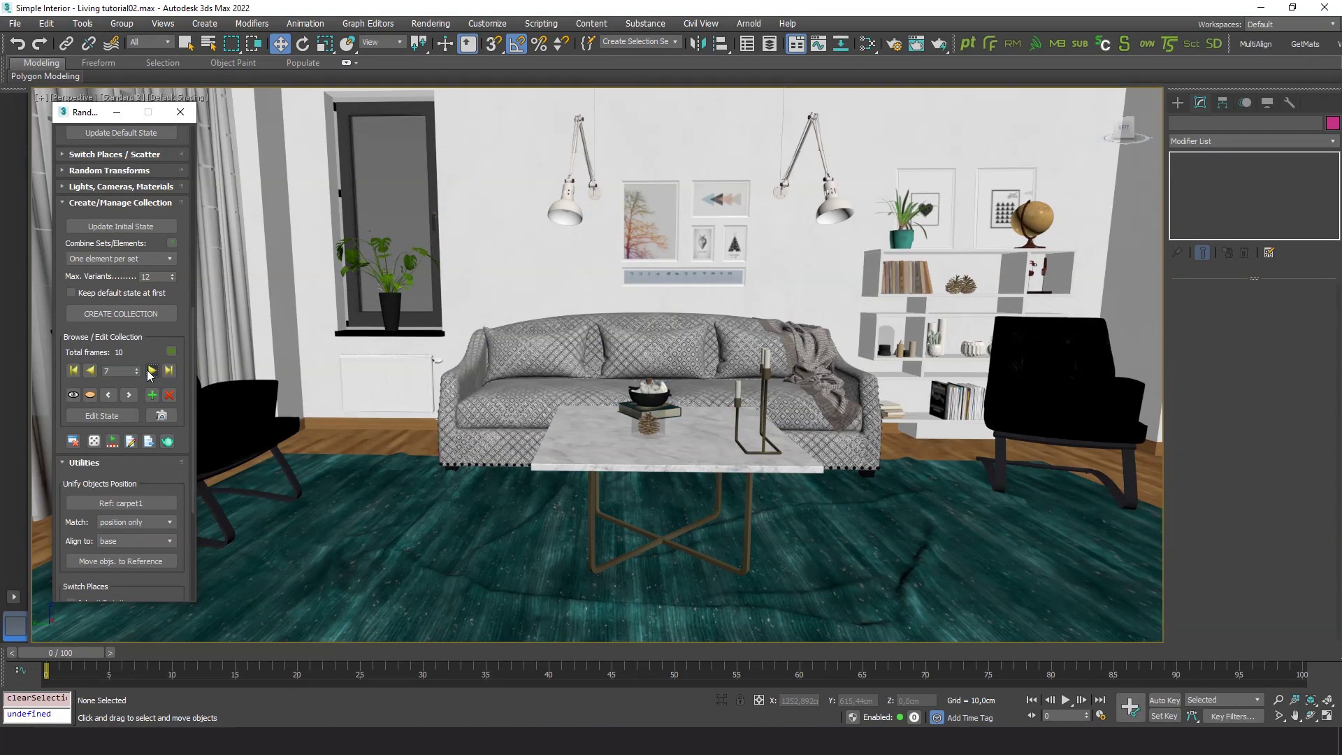
click(151, 371)
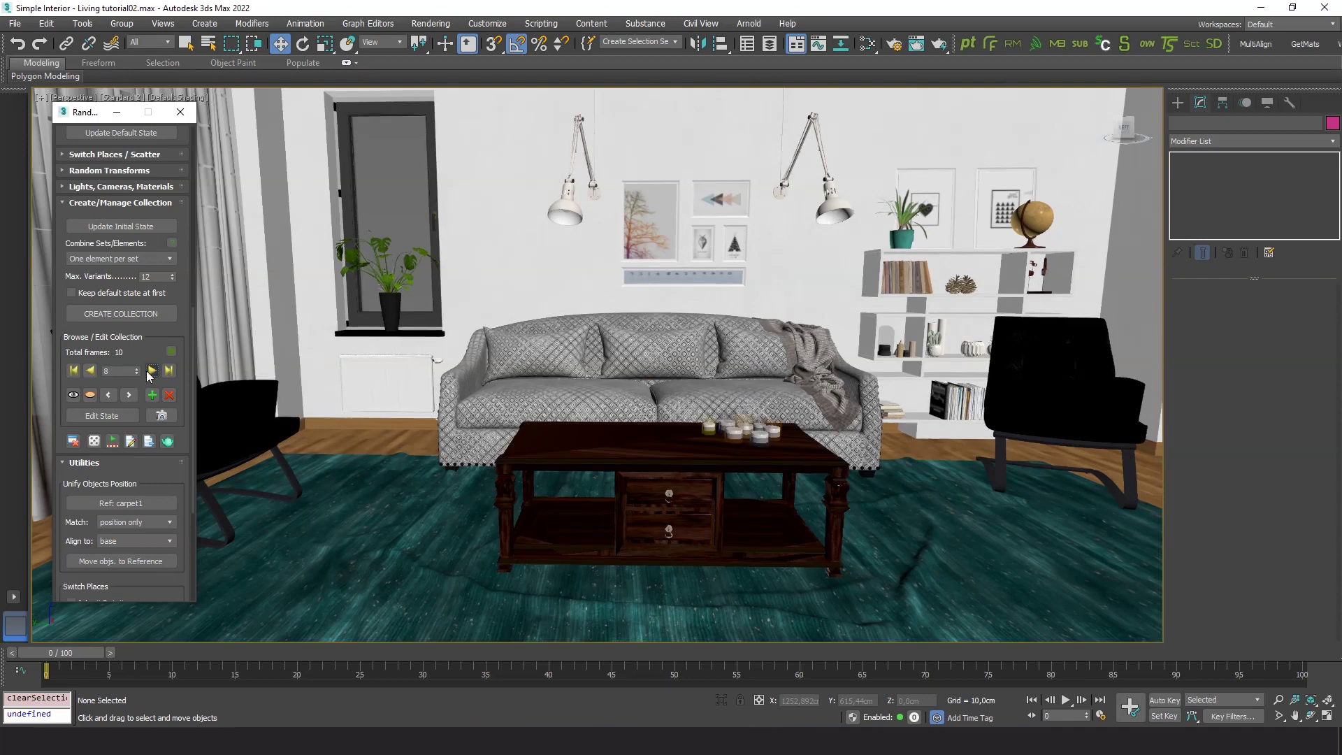
click(91, 371)
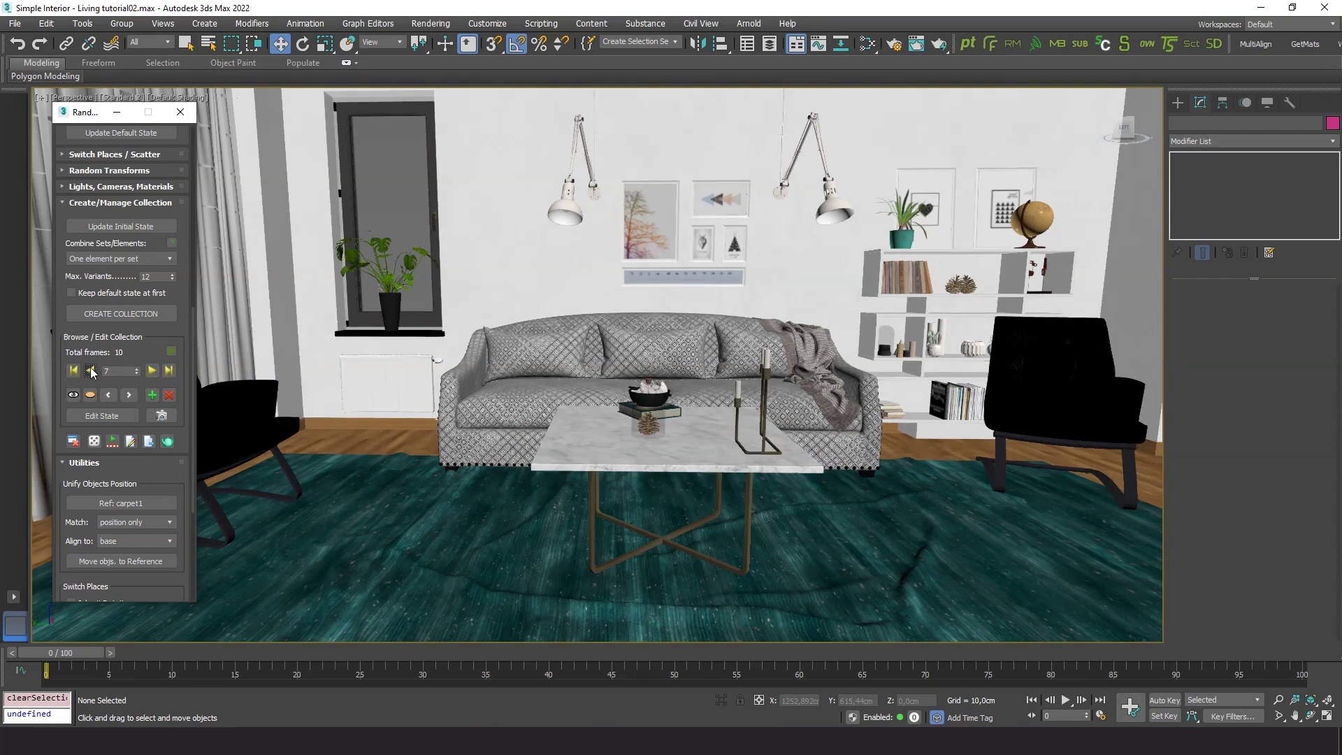
click(91, 371)
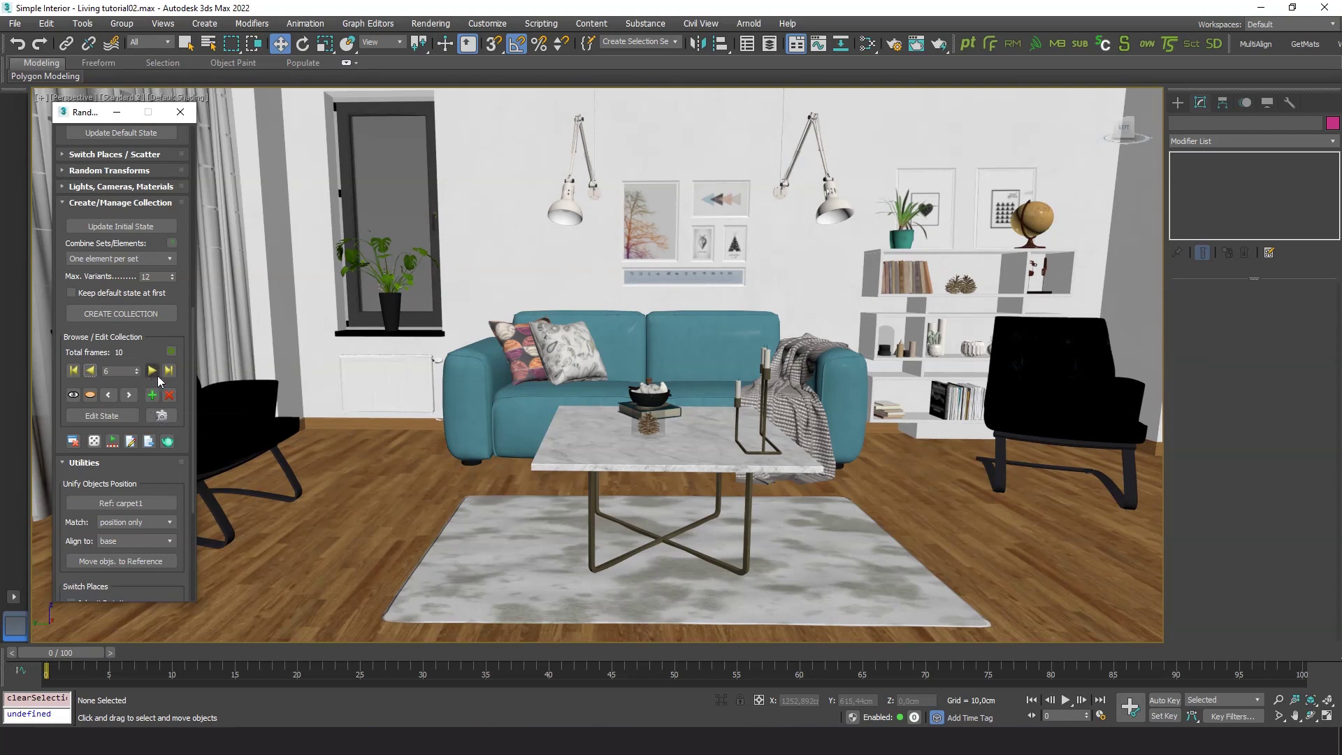
click(174, 400)
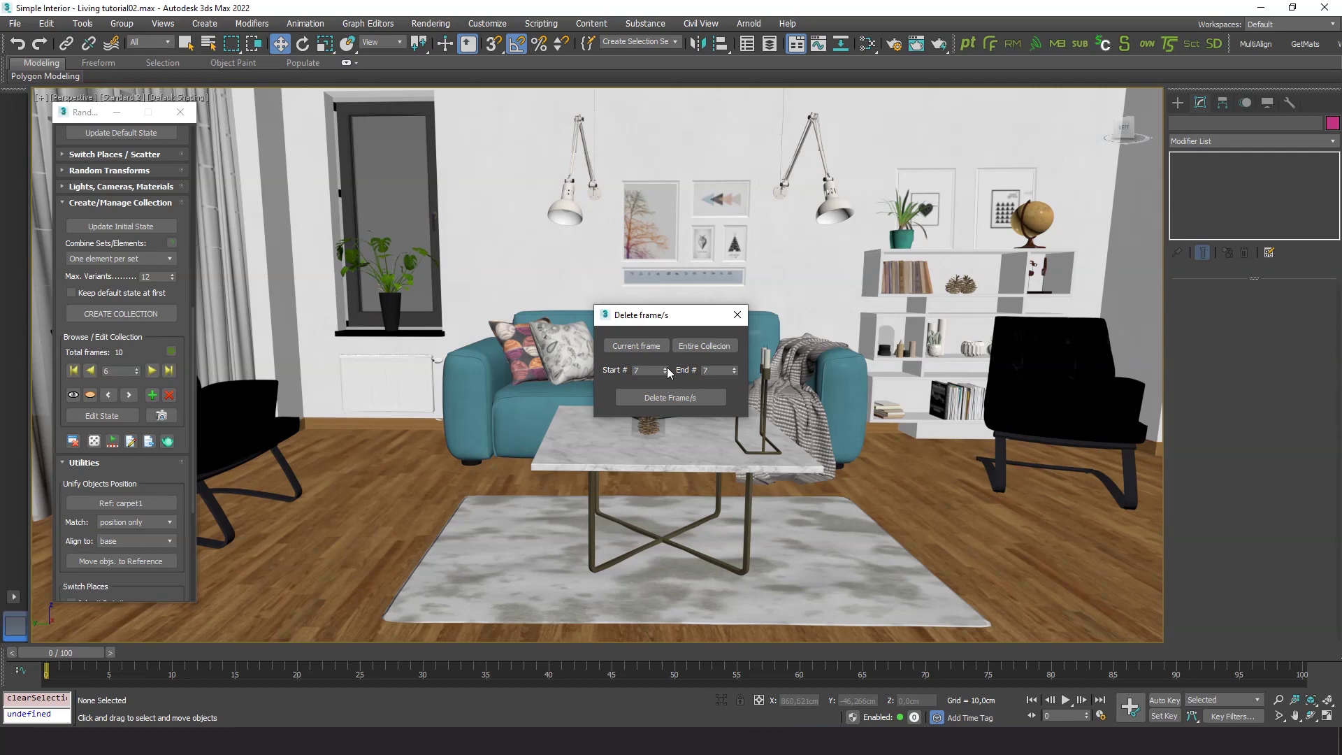
mouse_move(734, 374)
mouse_down()
mouse_move(743, 278)
mouse_move(713, 366)
mouse_up()
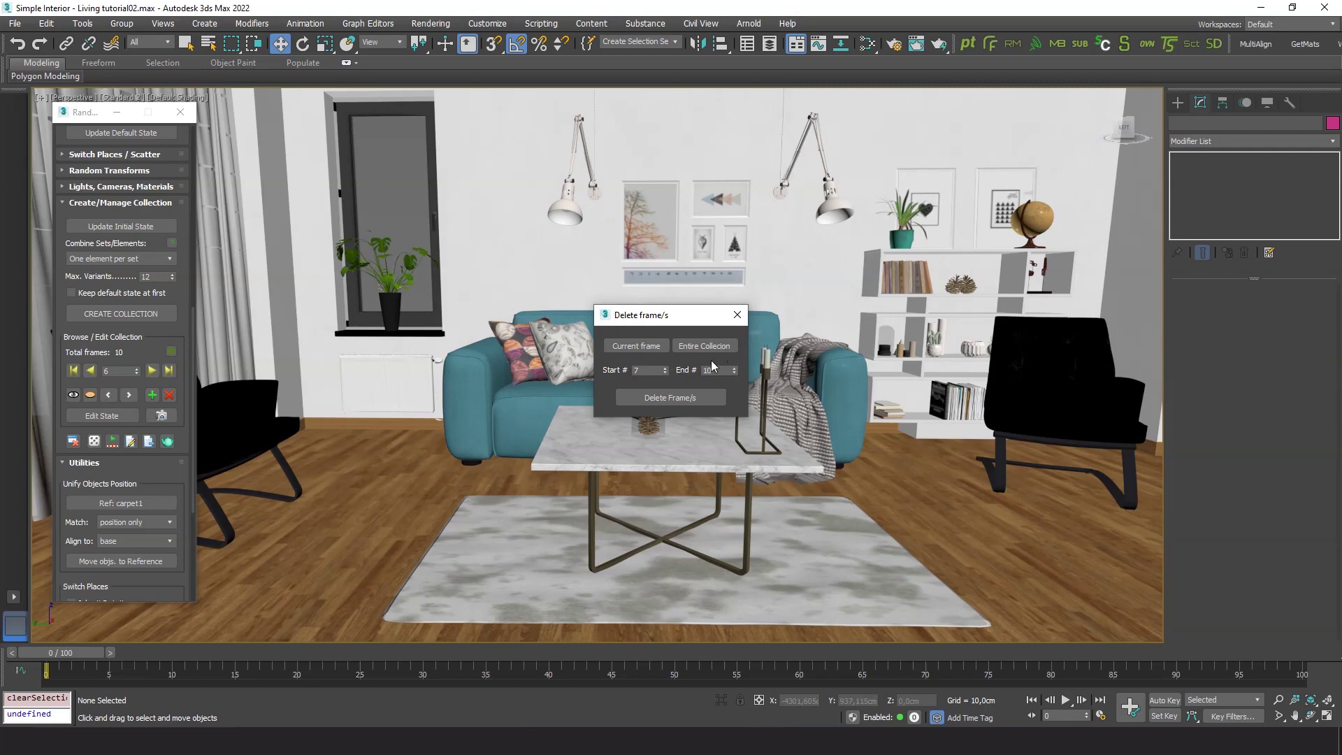
click(656, 398)
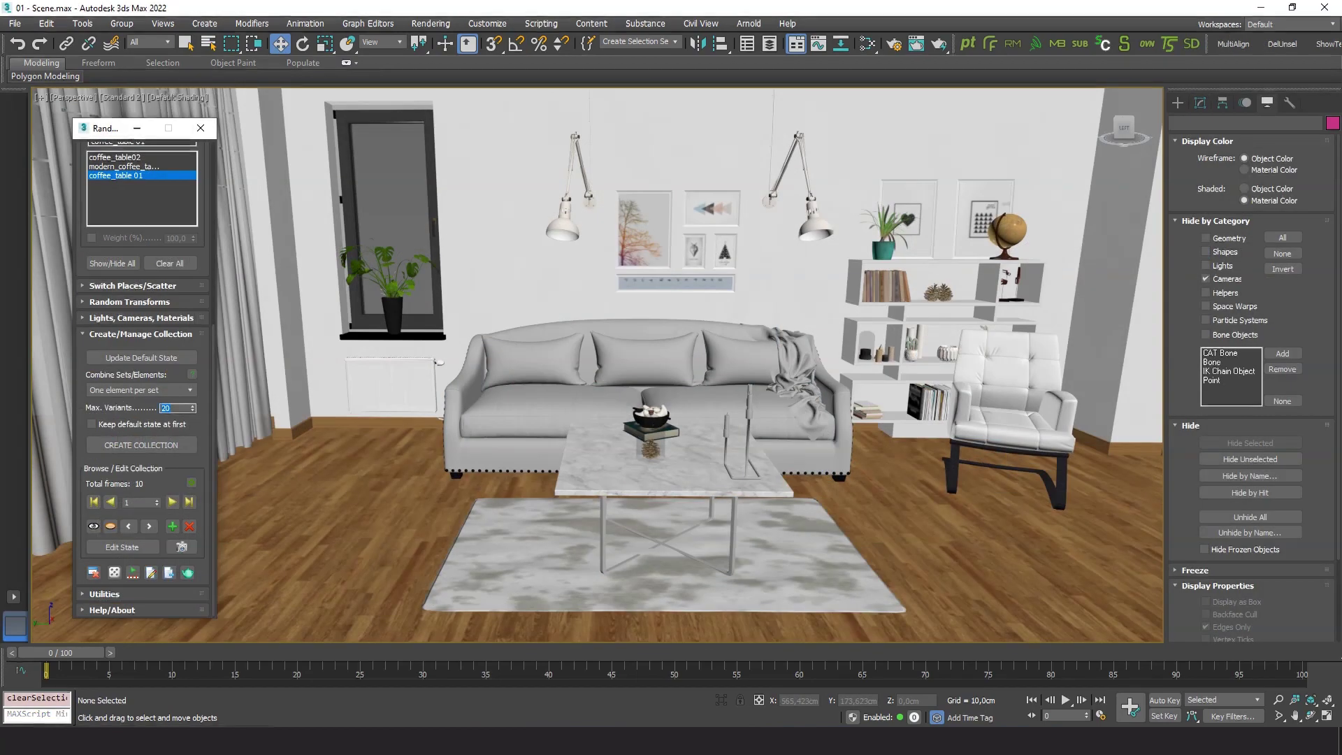
- Recreate the collection with one element per set and a maximum of 20 variants, replacing the current collection
click(133, 448)
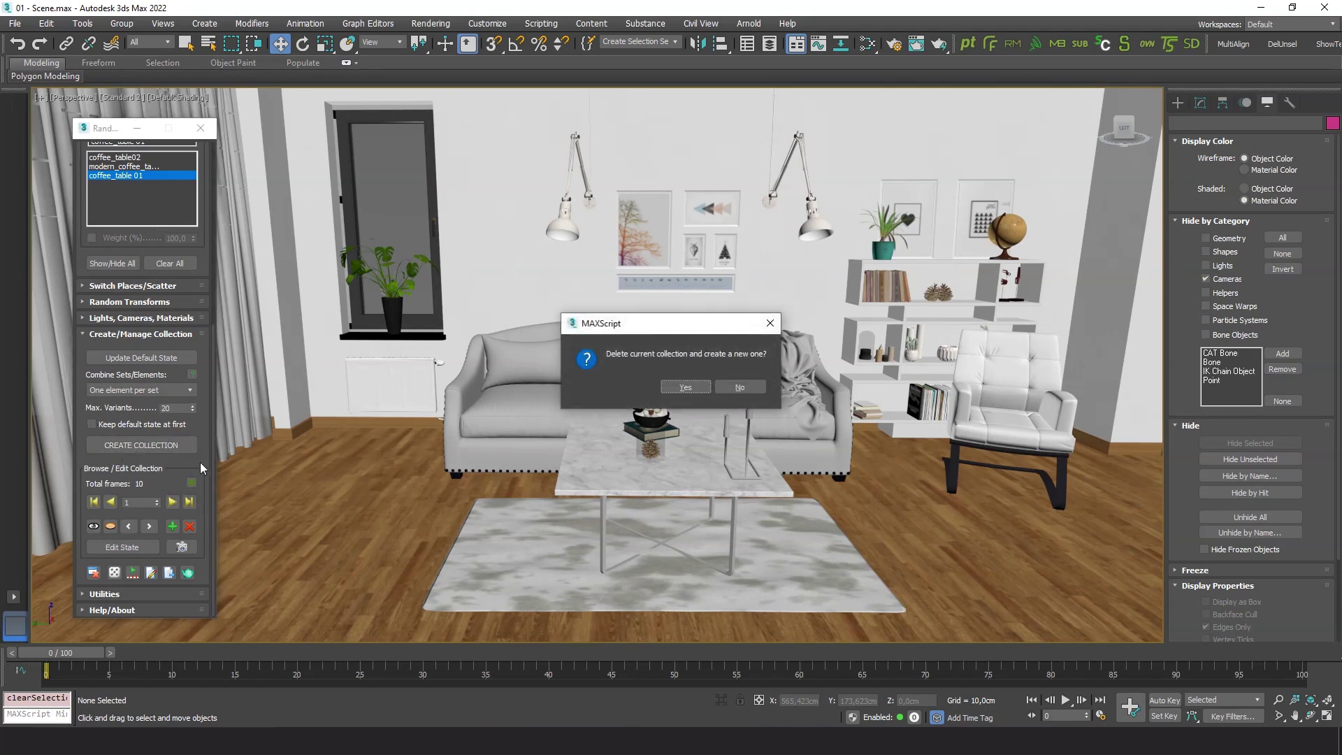
click(686, 389)
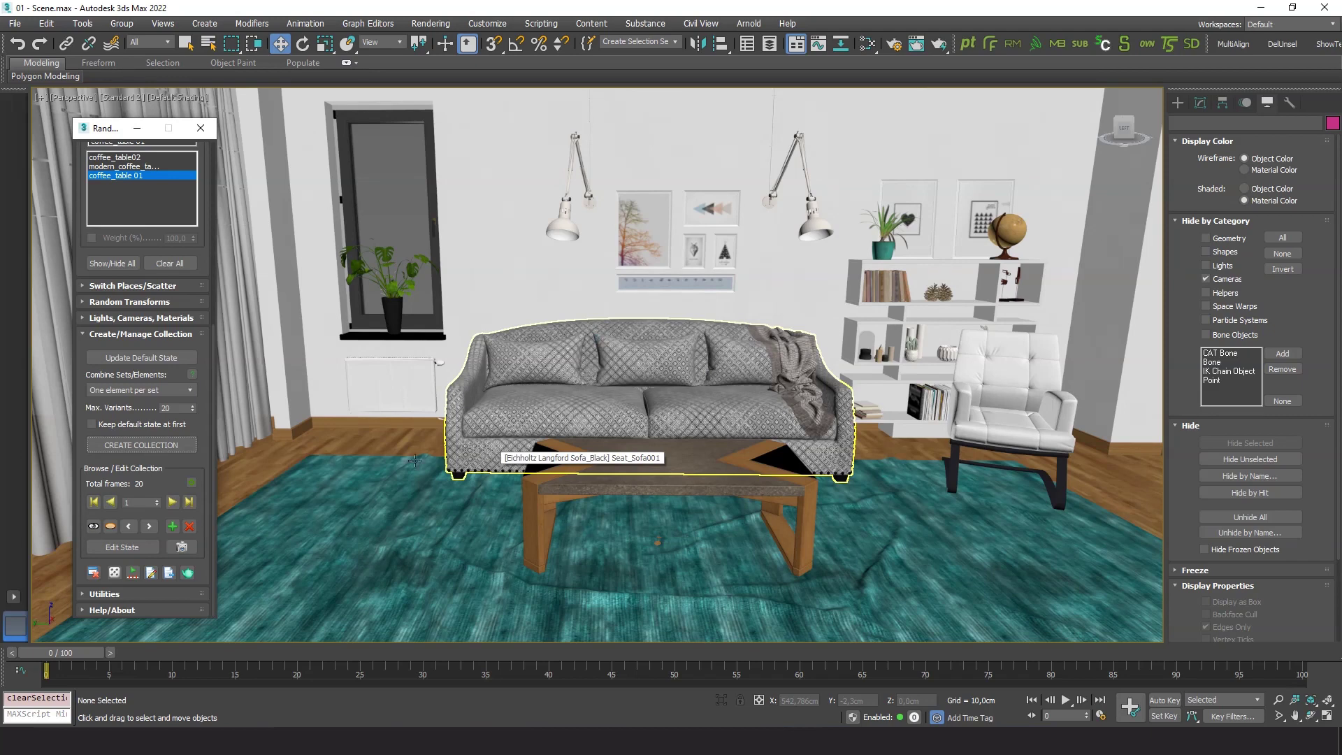
- Browse the new collection through frame 20 and around to frame 1, examining each combination, and return to the Sets / Elements lists
click(173, 503)
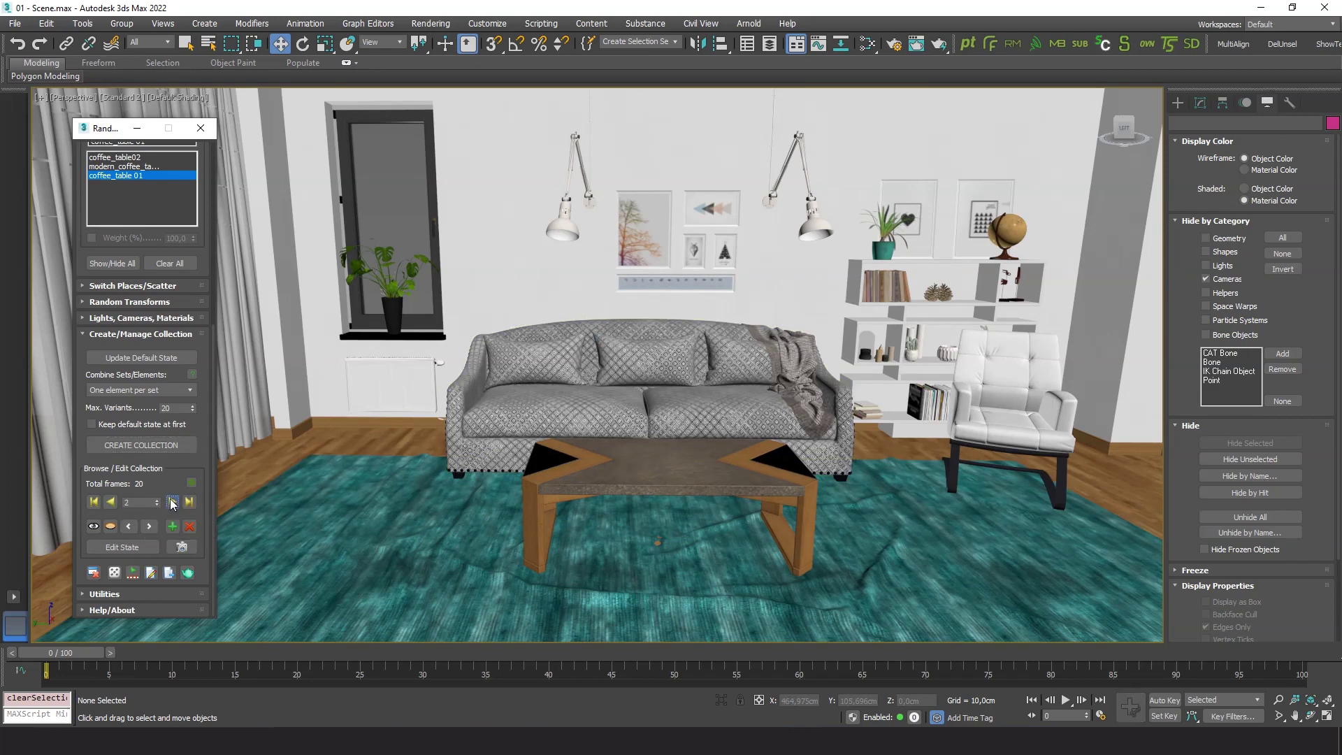
click(172, 502)
click(173, 502)
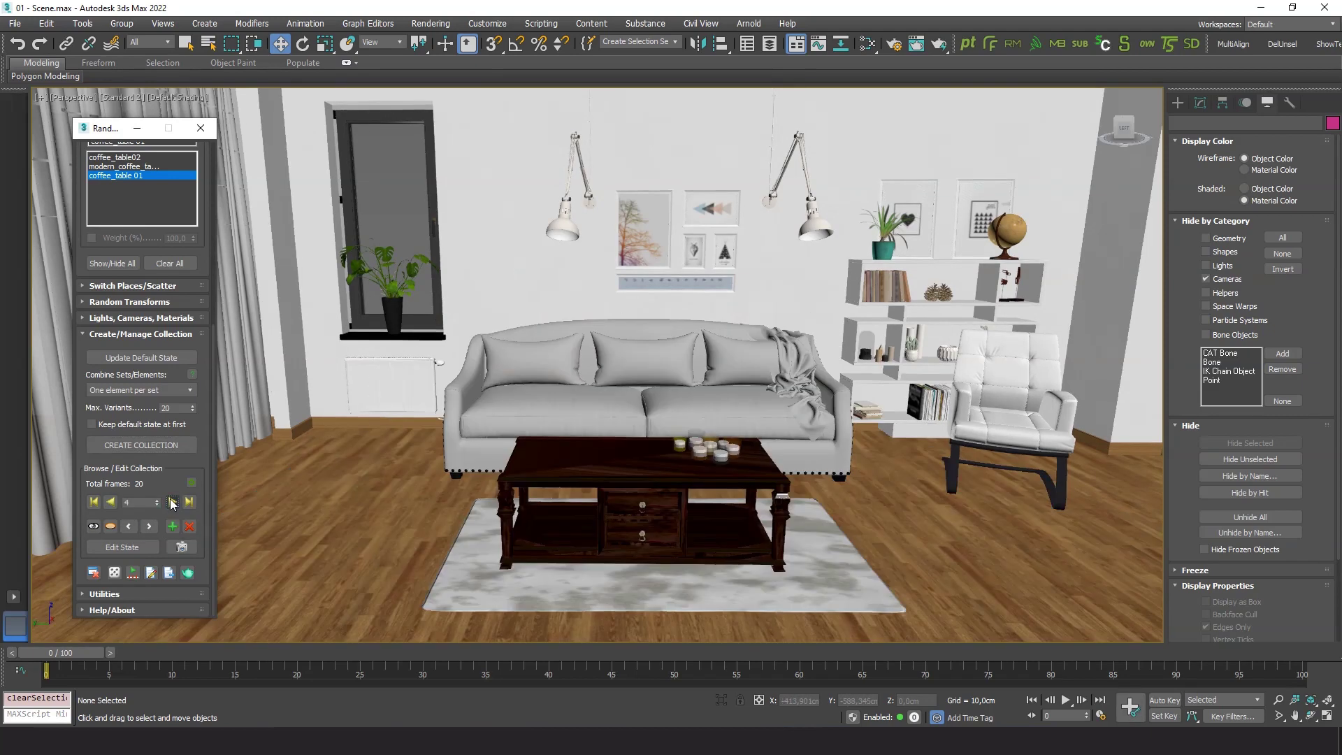
click(172, 502)
click(173, 503)
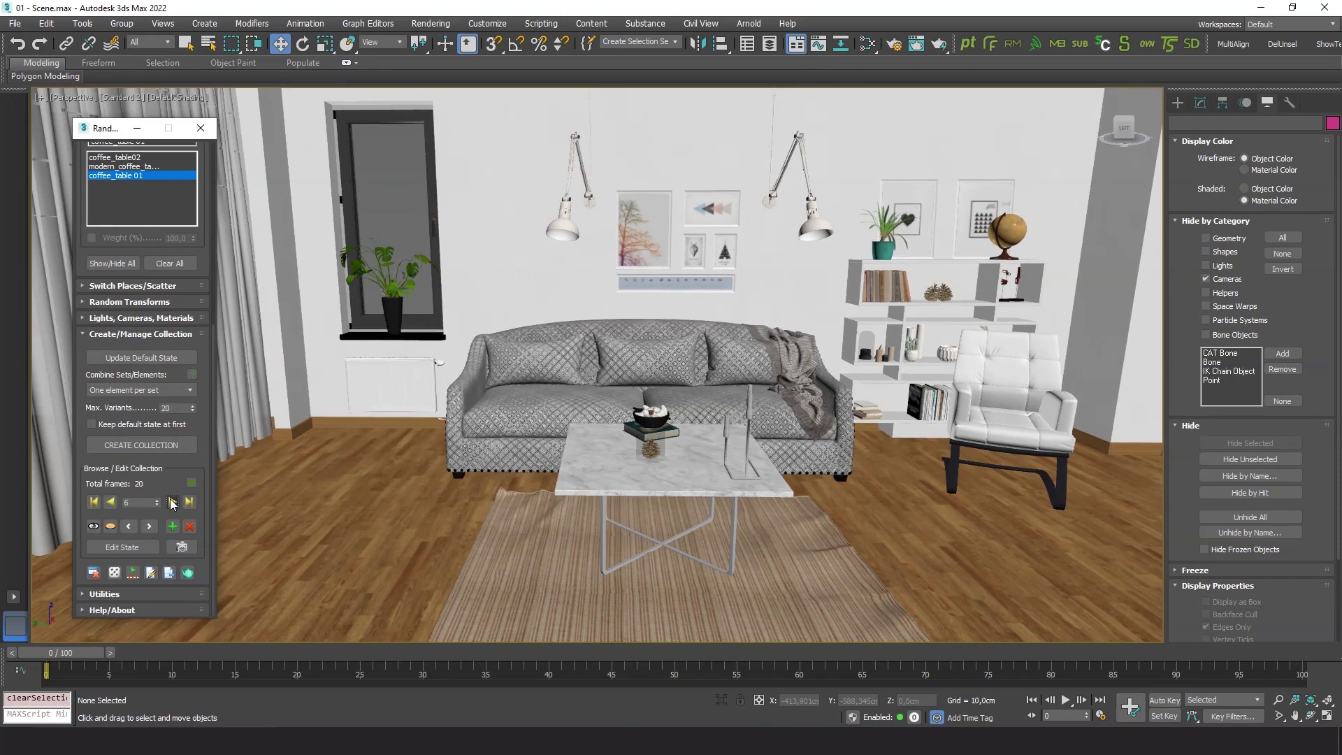
click(172, 503)
click(173, 503)
click(173, 503)
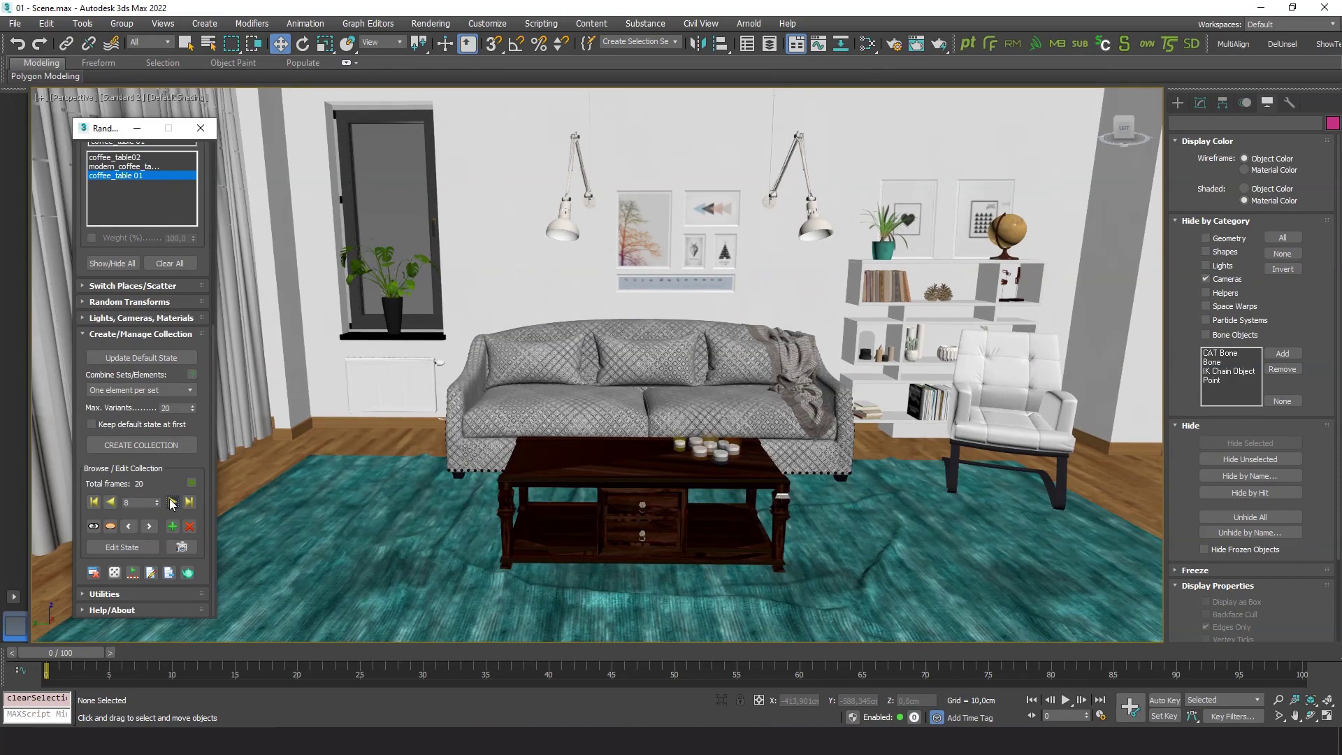
click(173, 503)
click(173, 502)
click(173, 503)
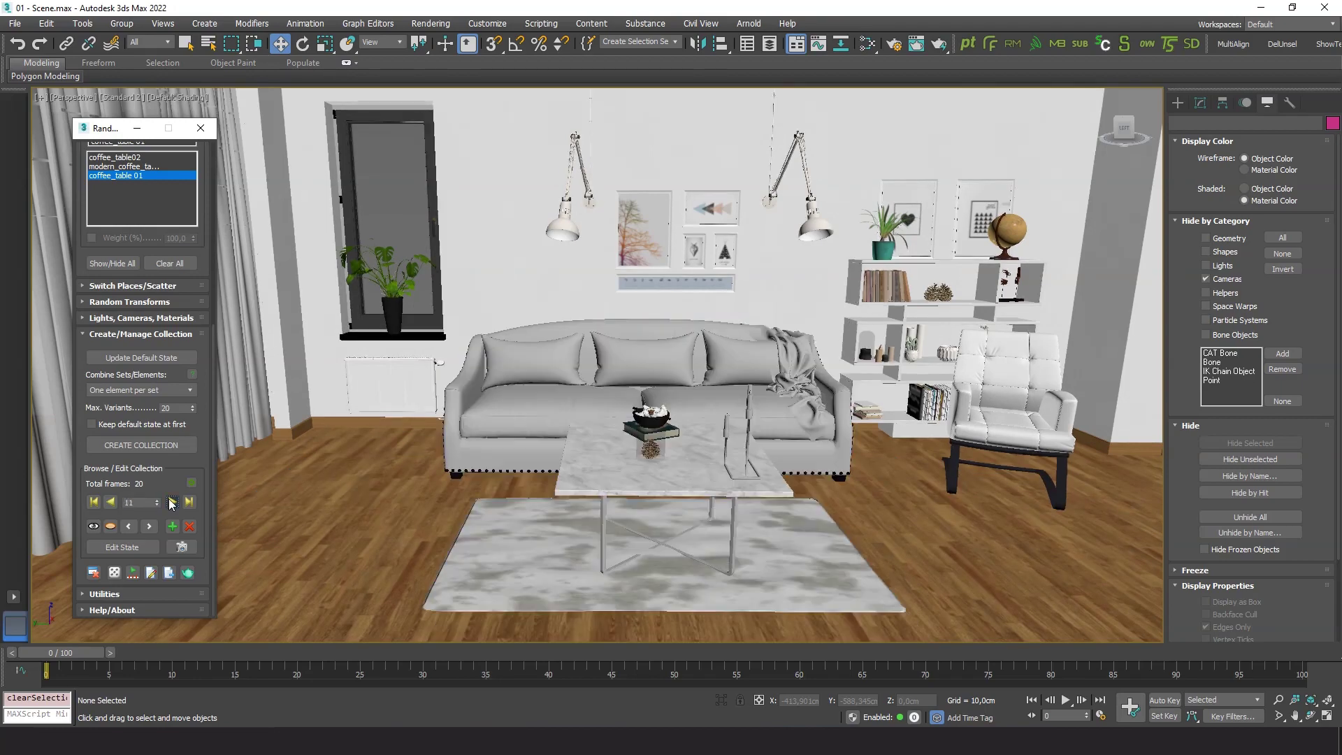
click(173, 502)
click(173, 502)
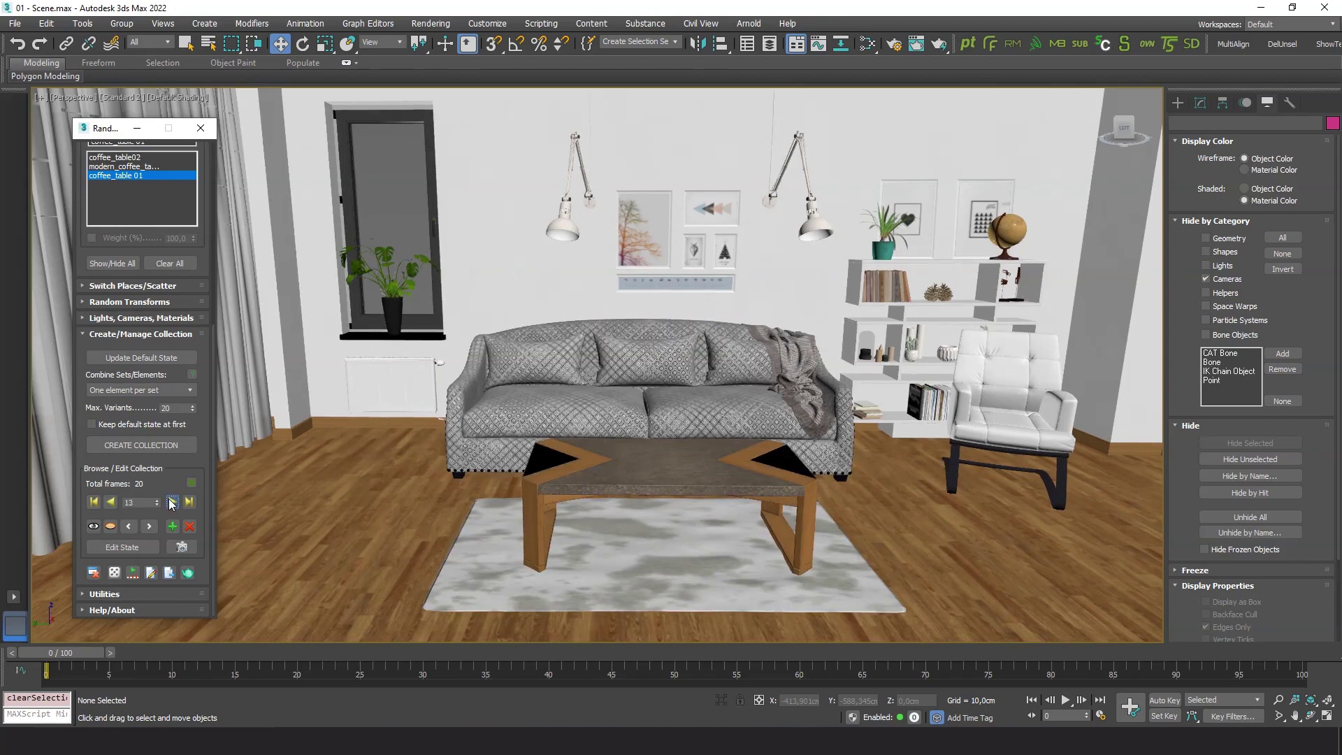
click(173, 502)
click(173, 502)
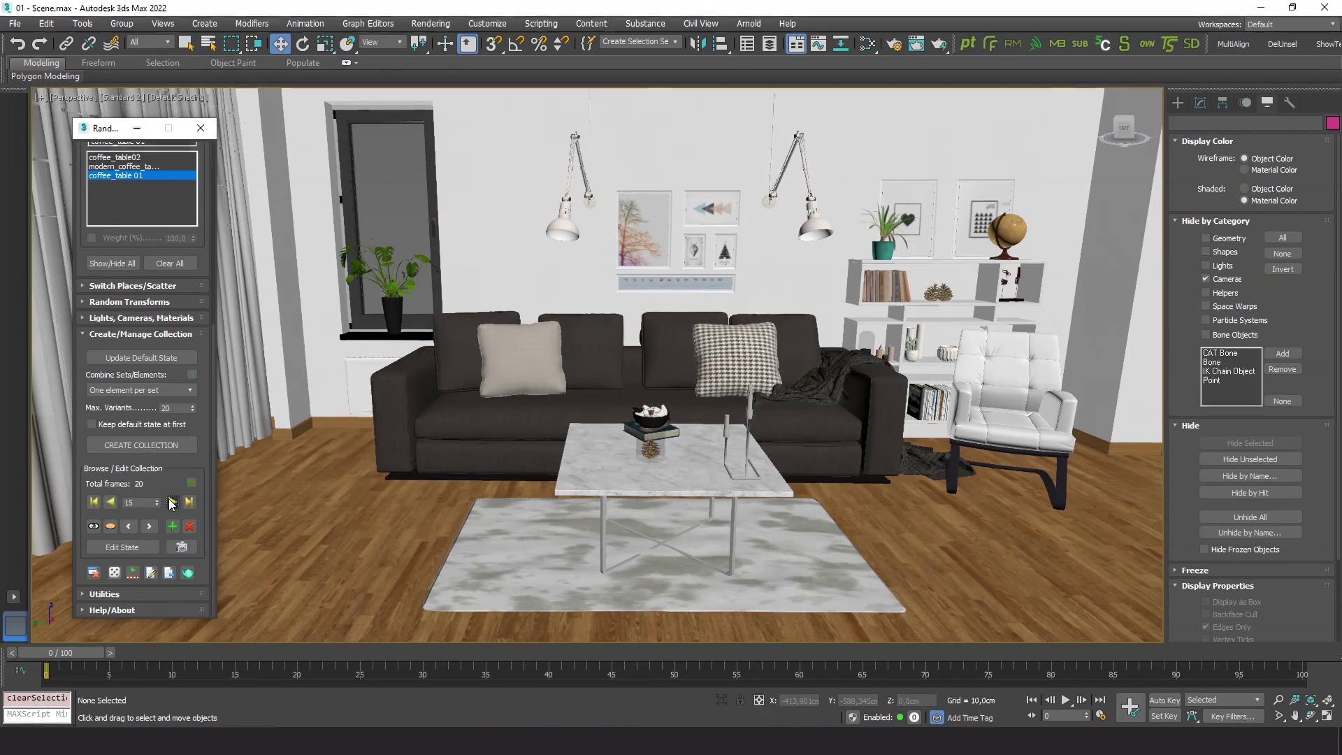
click(172, 502)
click(173, 503)
click(173, 503)
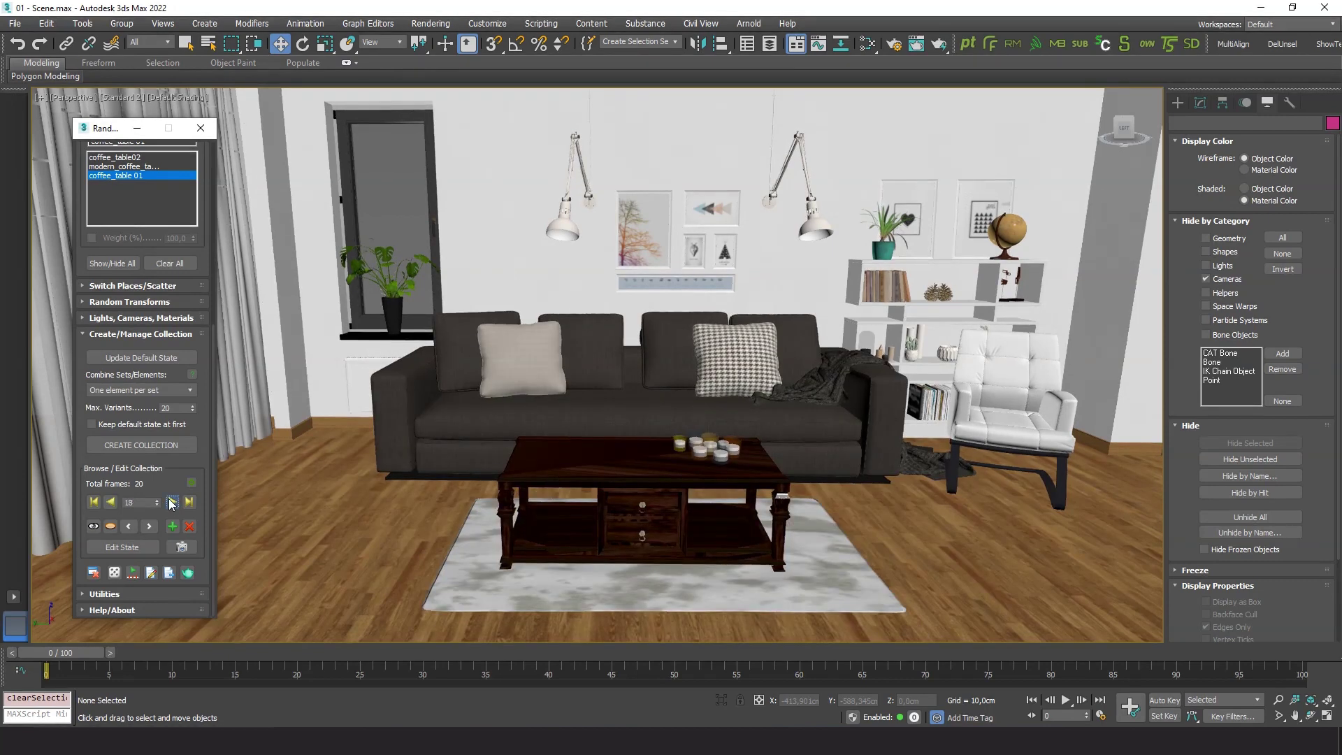
click(173, 503)
click(173, 503)
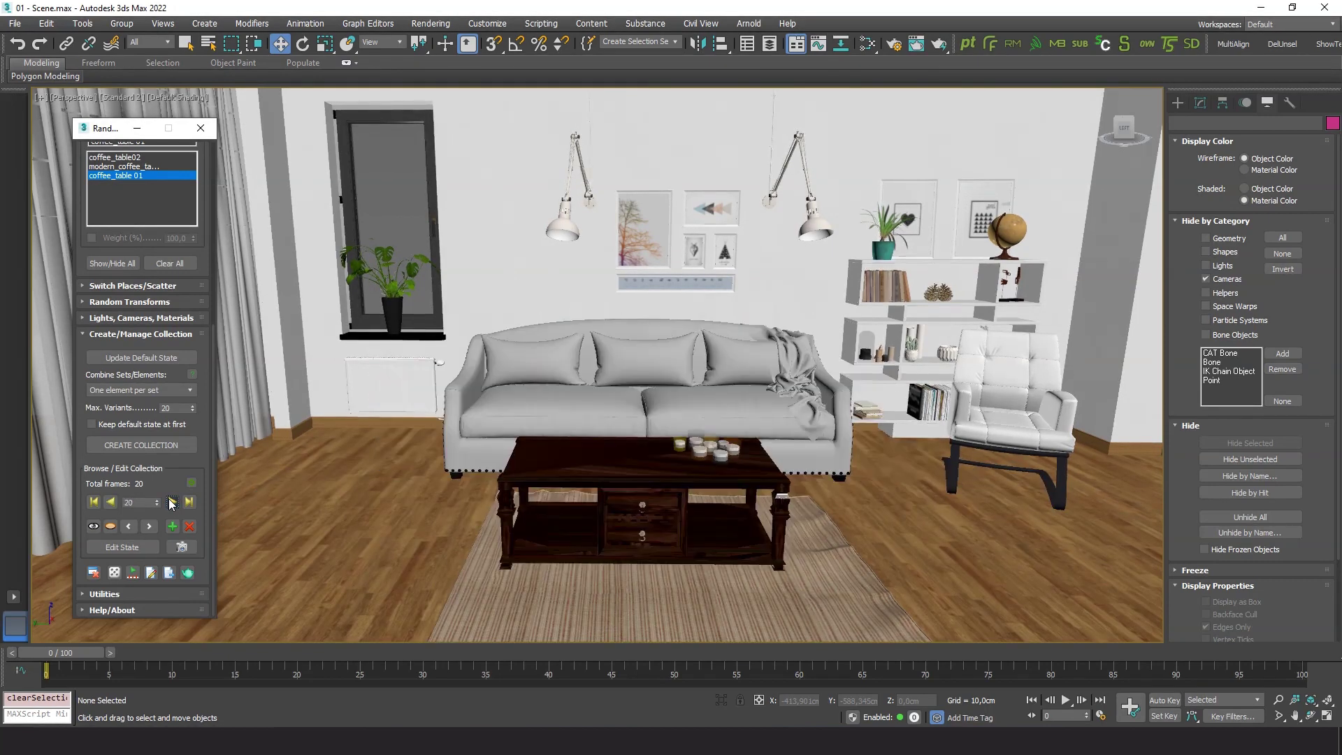
click(172, 503)
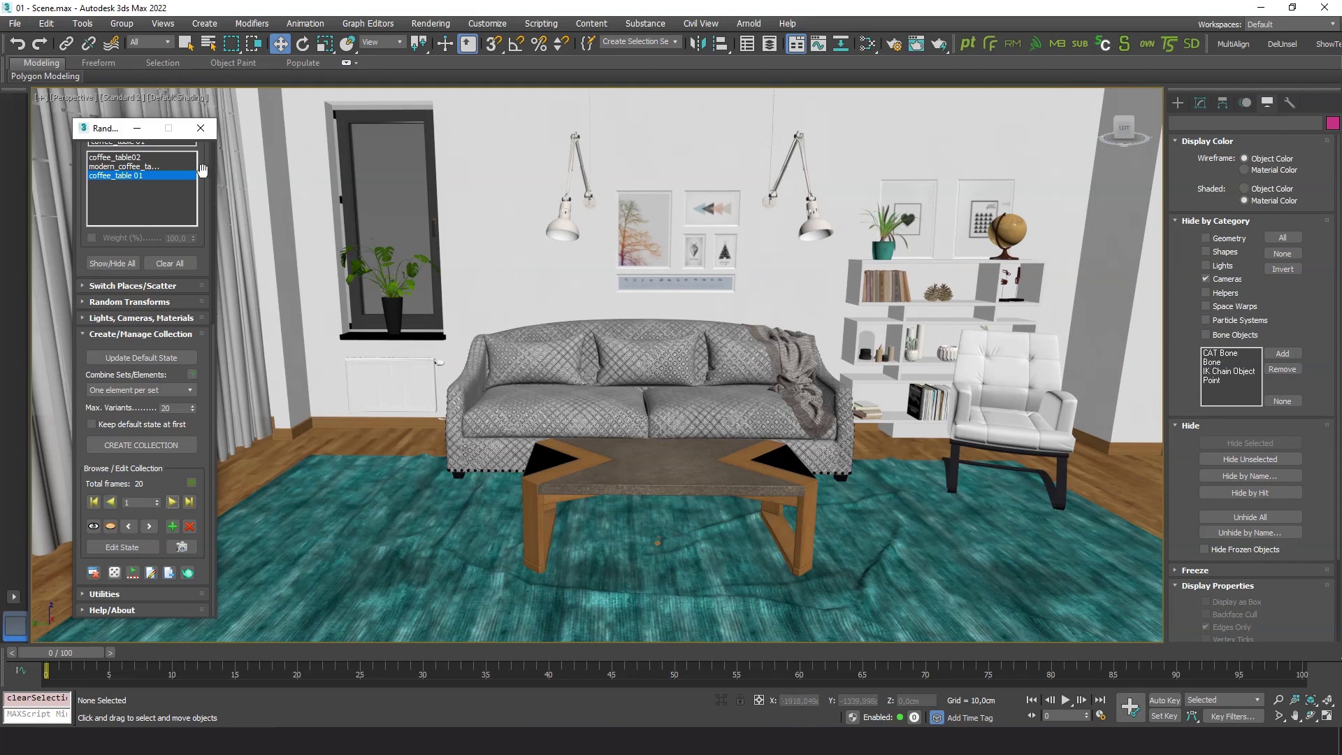
drag(202, 170, 204, 469)
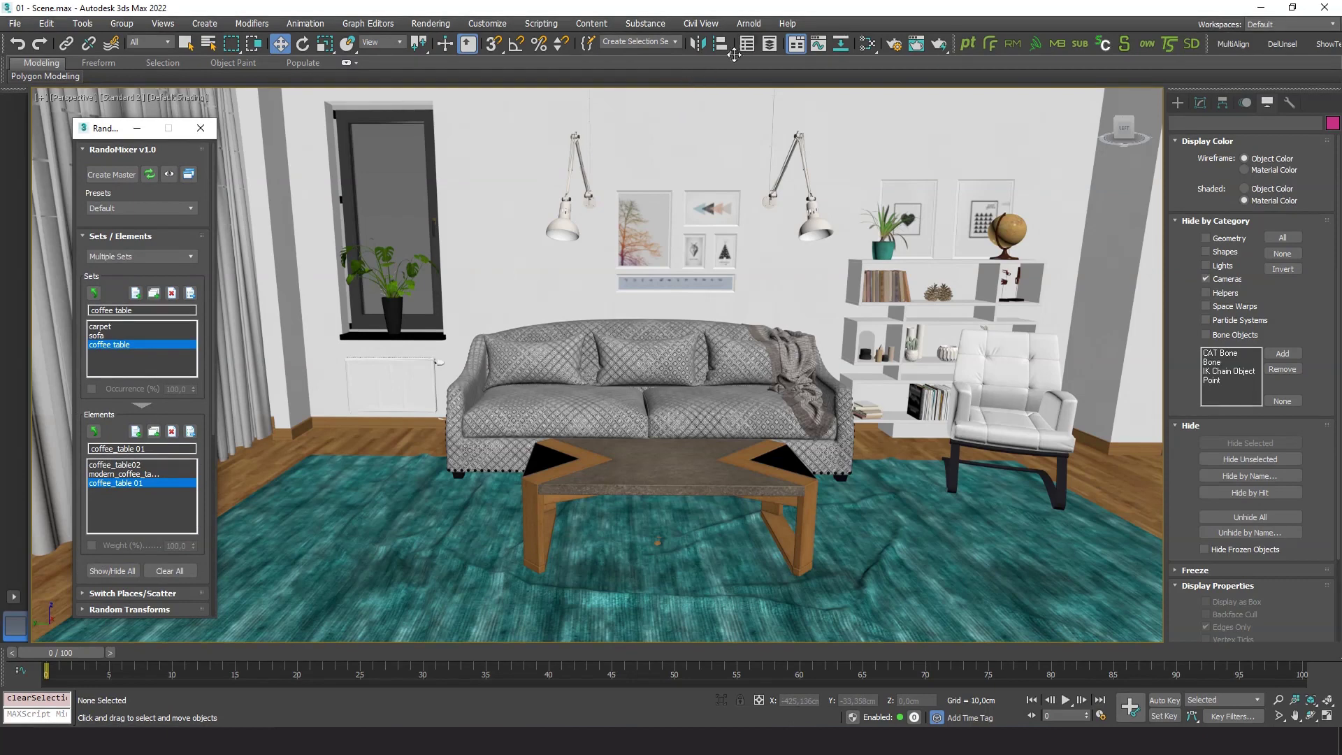
- Make the hidden sofa extra layer visible through the Layer Explorer and close the explorer
click(770, 45)
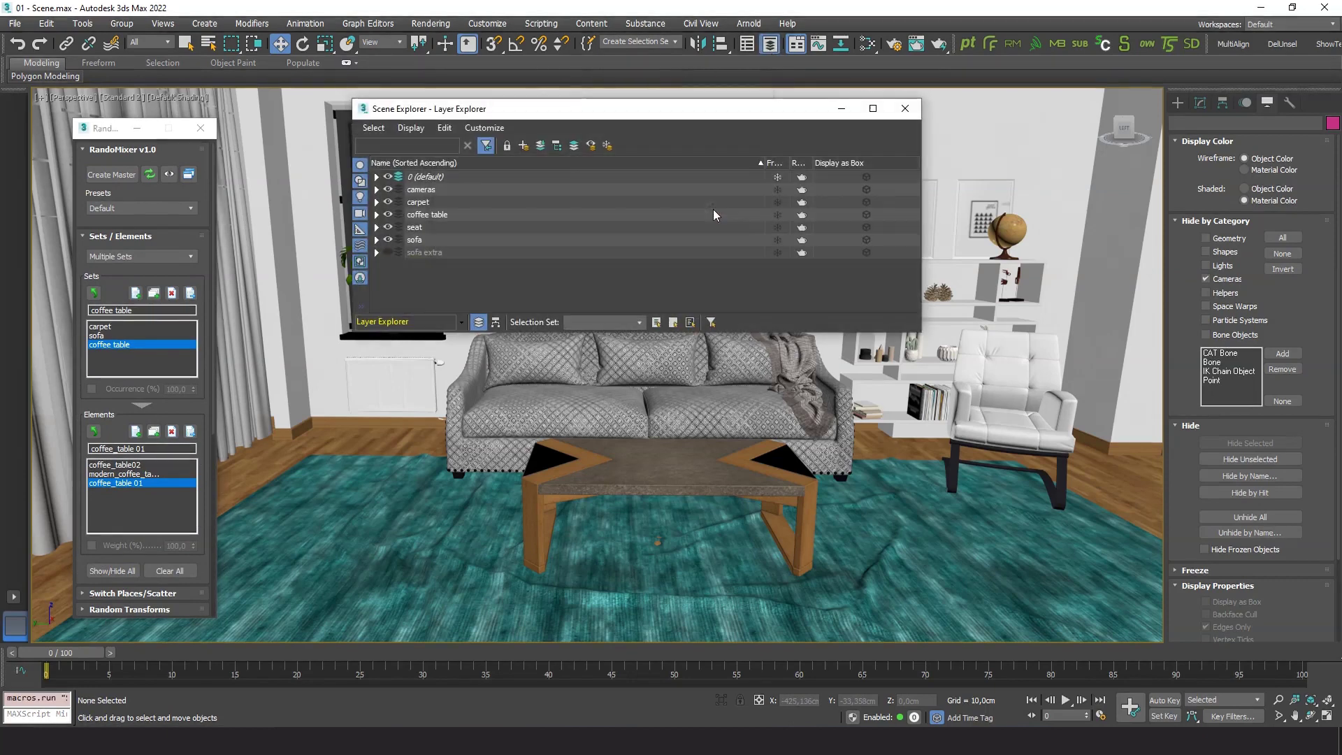
click(388, 253)
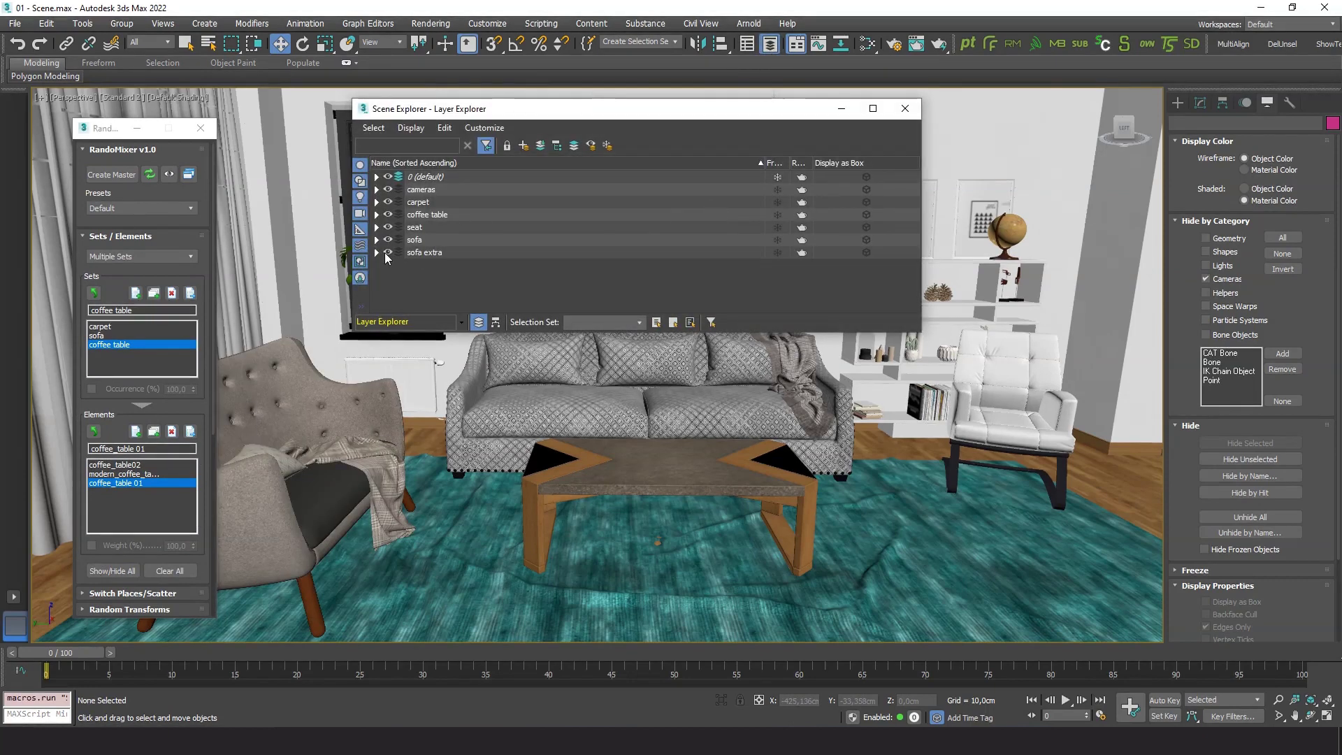
click(906, 110)
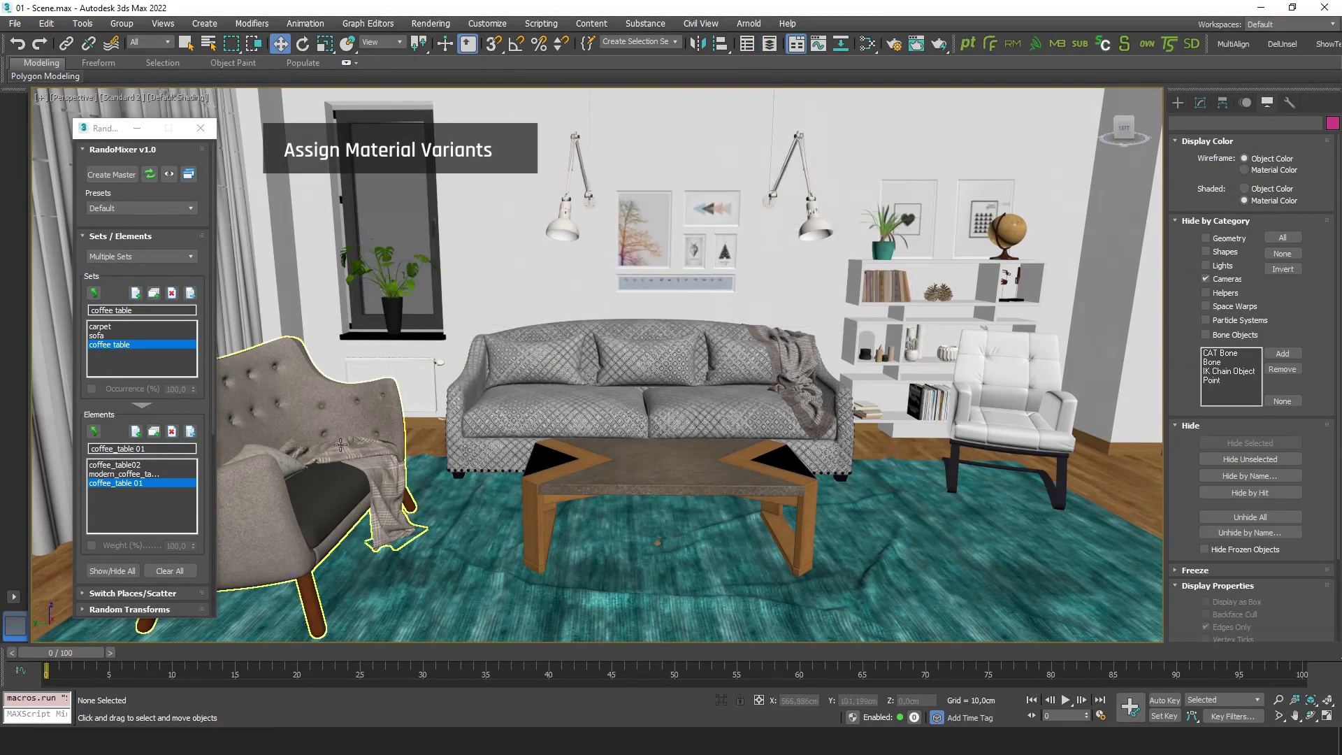
- Browse the collection from frame 1 to frame 6, examining how the armchair beside the window appears in each variant
drag(204, 412, 241, 91)
middle_drag(632, 568, 719, 557)
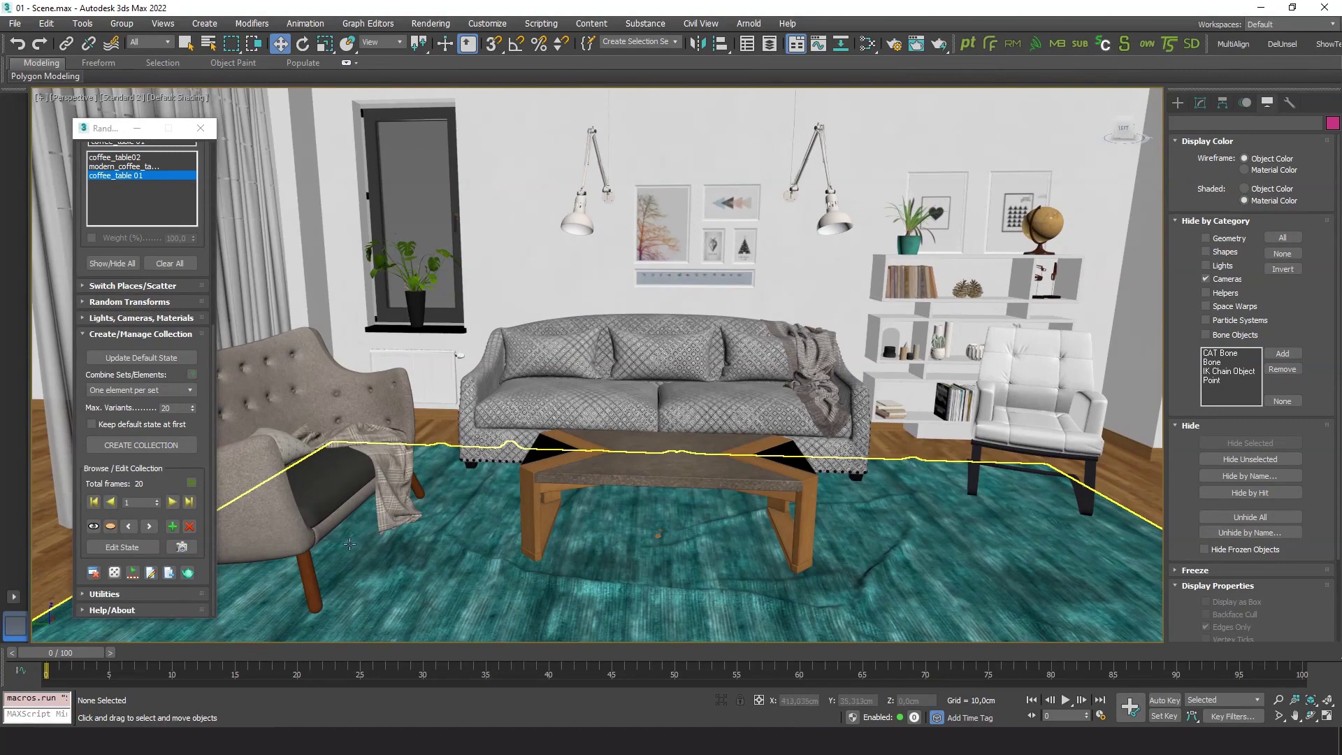
click(172, 502)
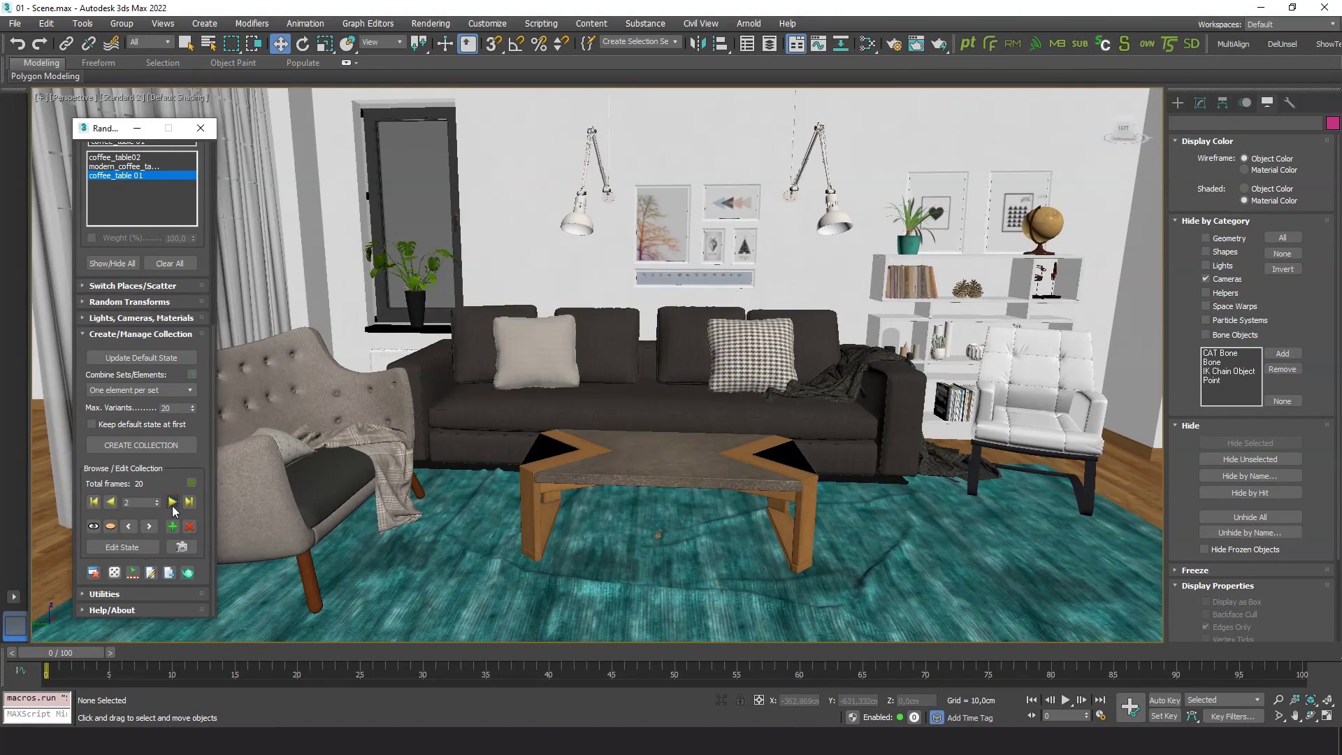
click(172, 502)
click(171, 502)
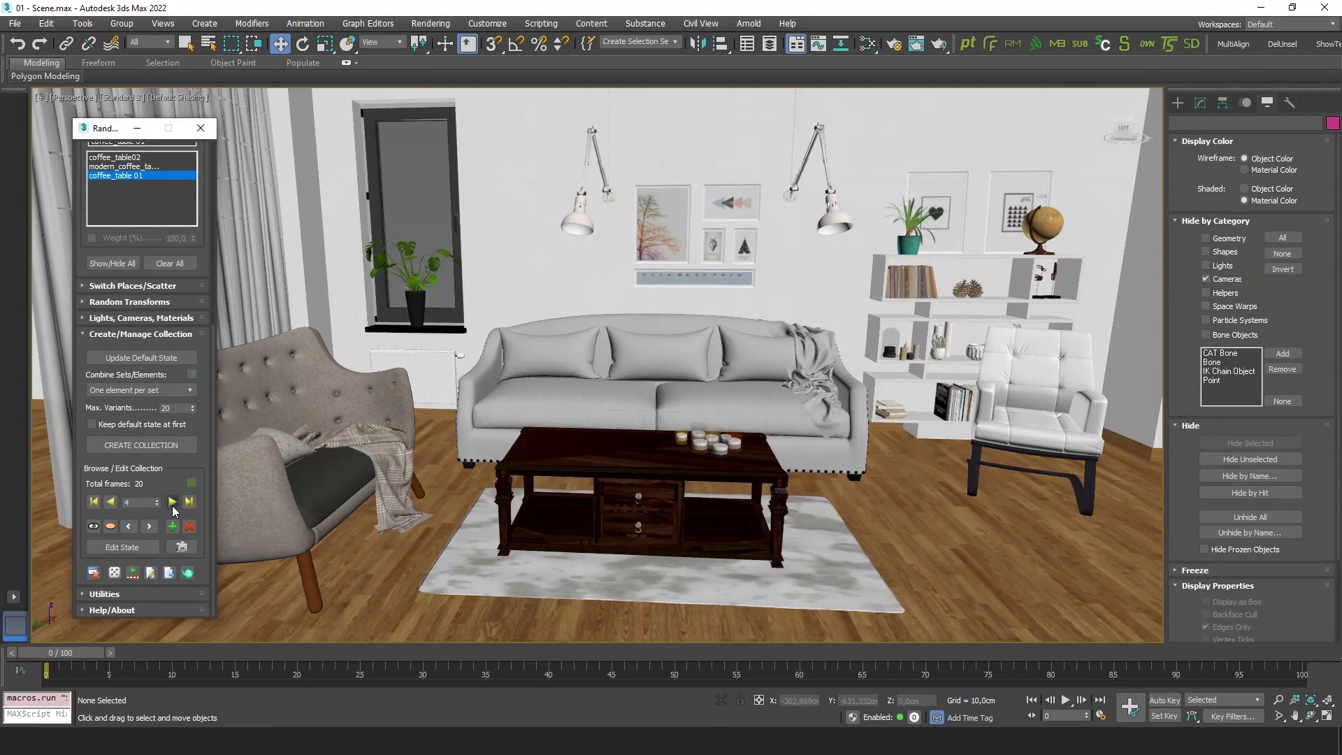
click(172, 502)
click(171, 502)
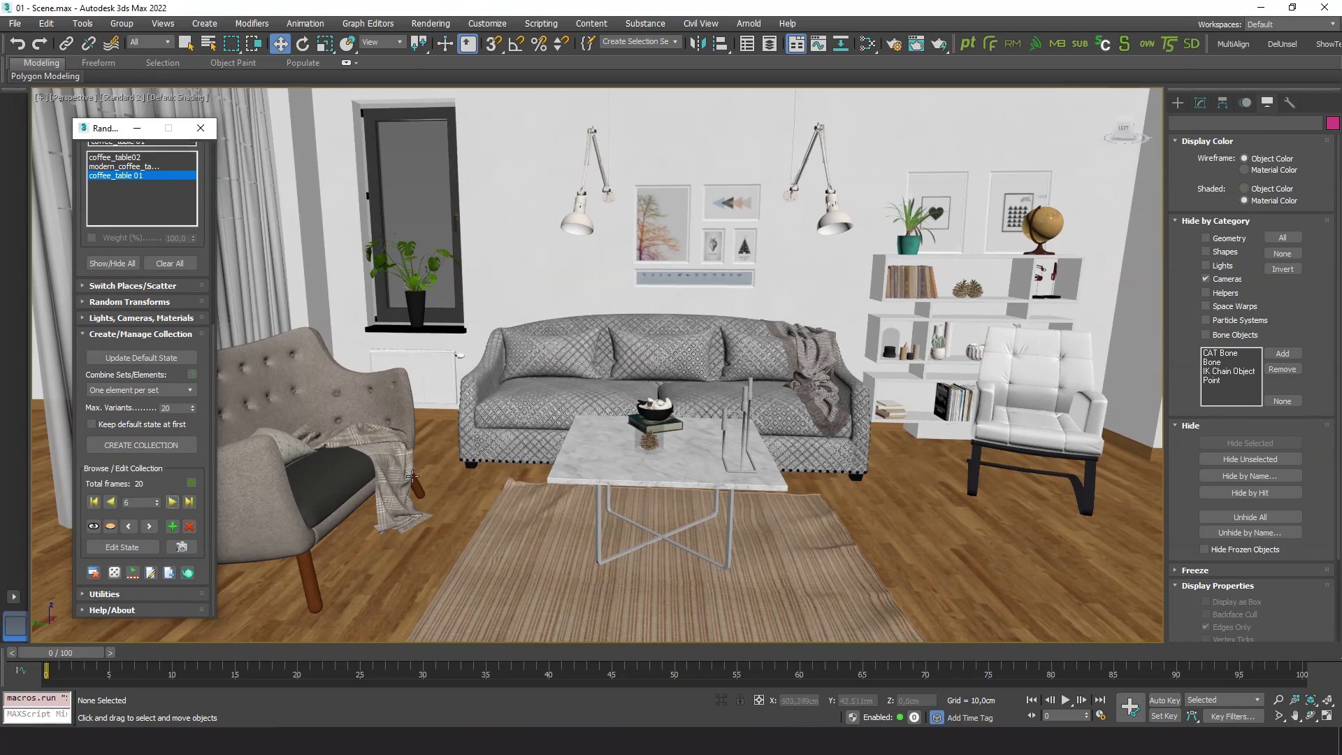
- Create a new set from the beige tufted armchair beside the window and name it sofa2
click(349, 393)
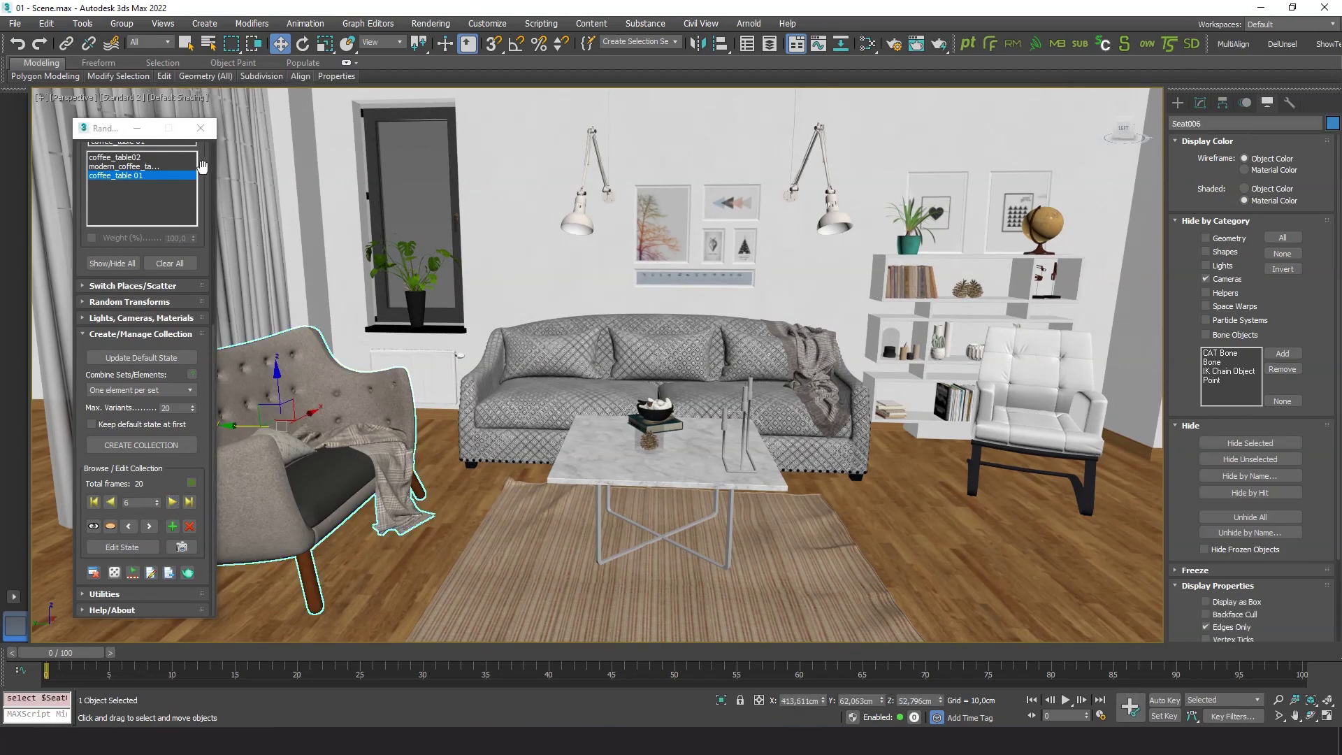
drag(199, 186, 207, 524)
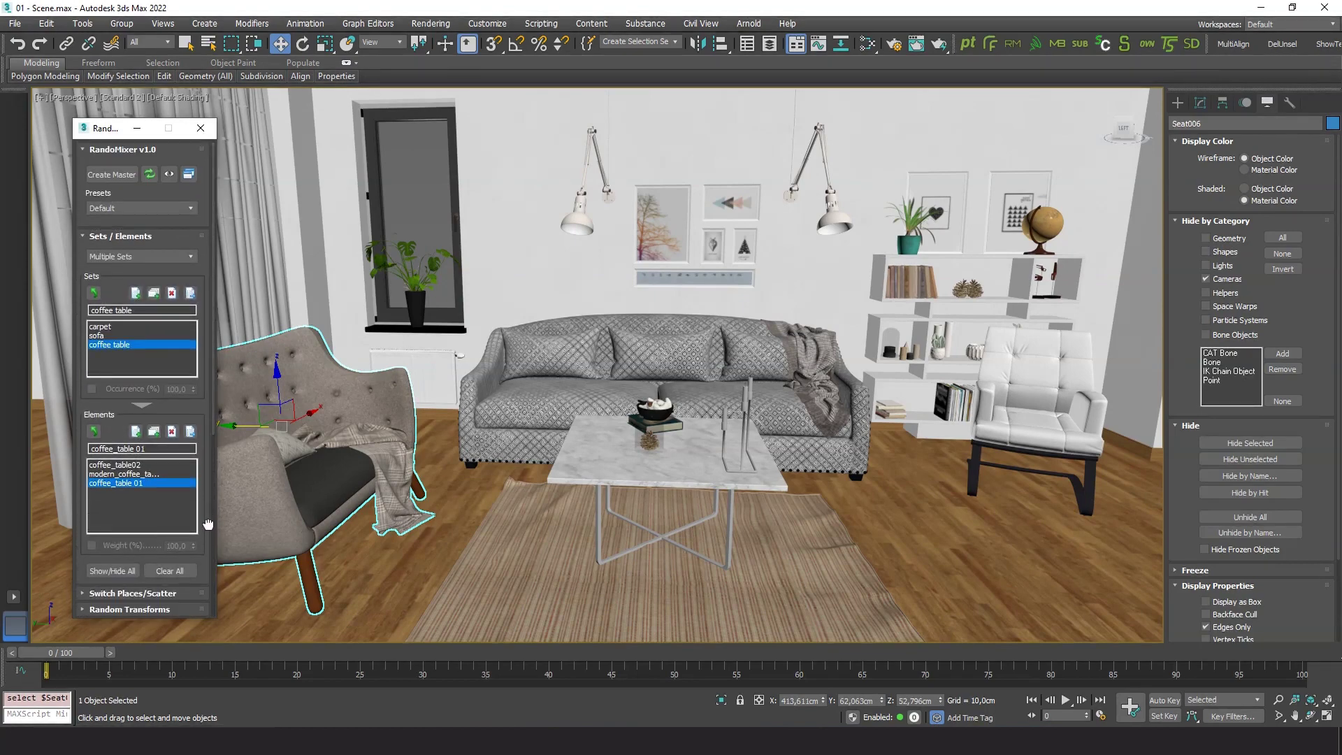
click(136, 292)
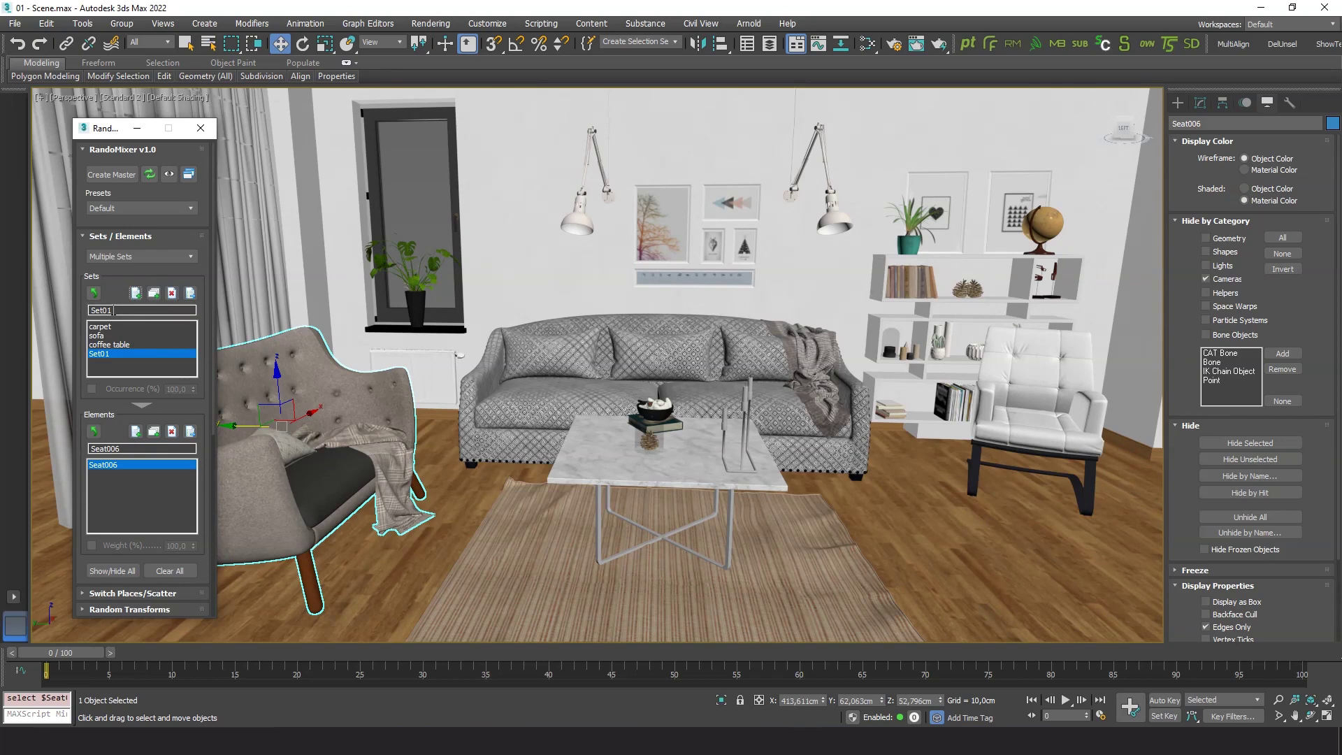
double_click(114, 311)
text(sofa2)
click(99, 336)
click(103, 355)
- Enable material variants for the Seat006 element and open the Slate Material Editor beside its properties
click(191, 432)
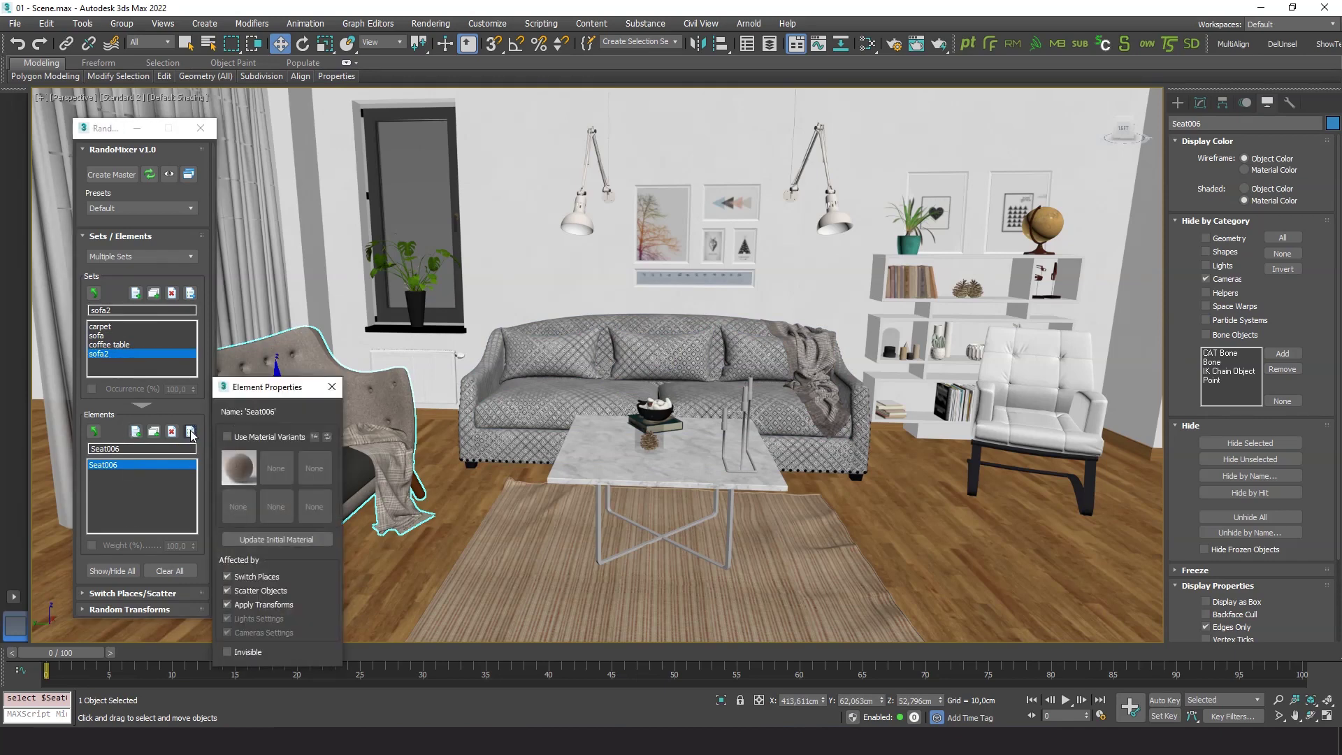
drag(280, 391, 520, 242)
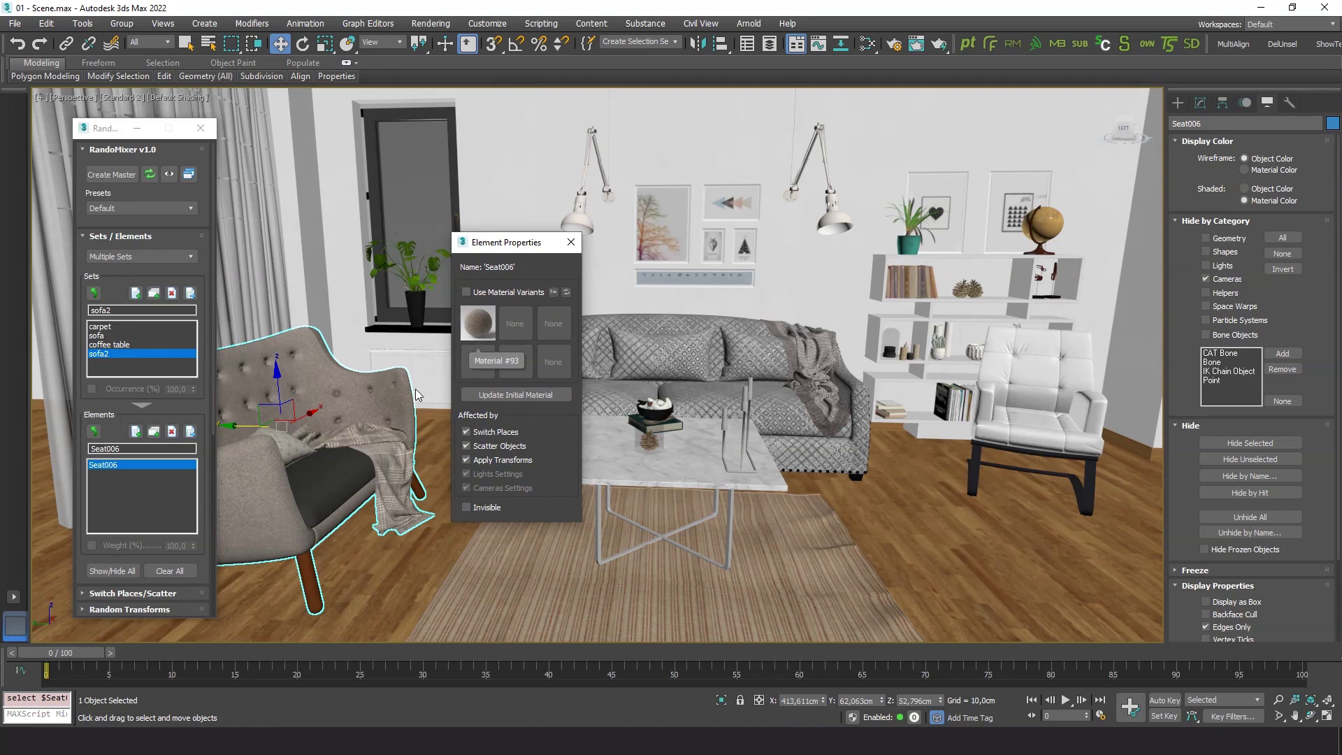
click(467, 292)
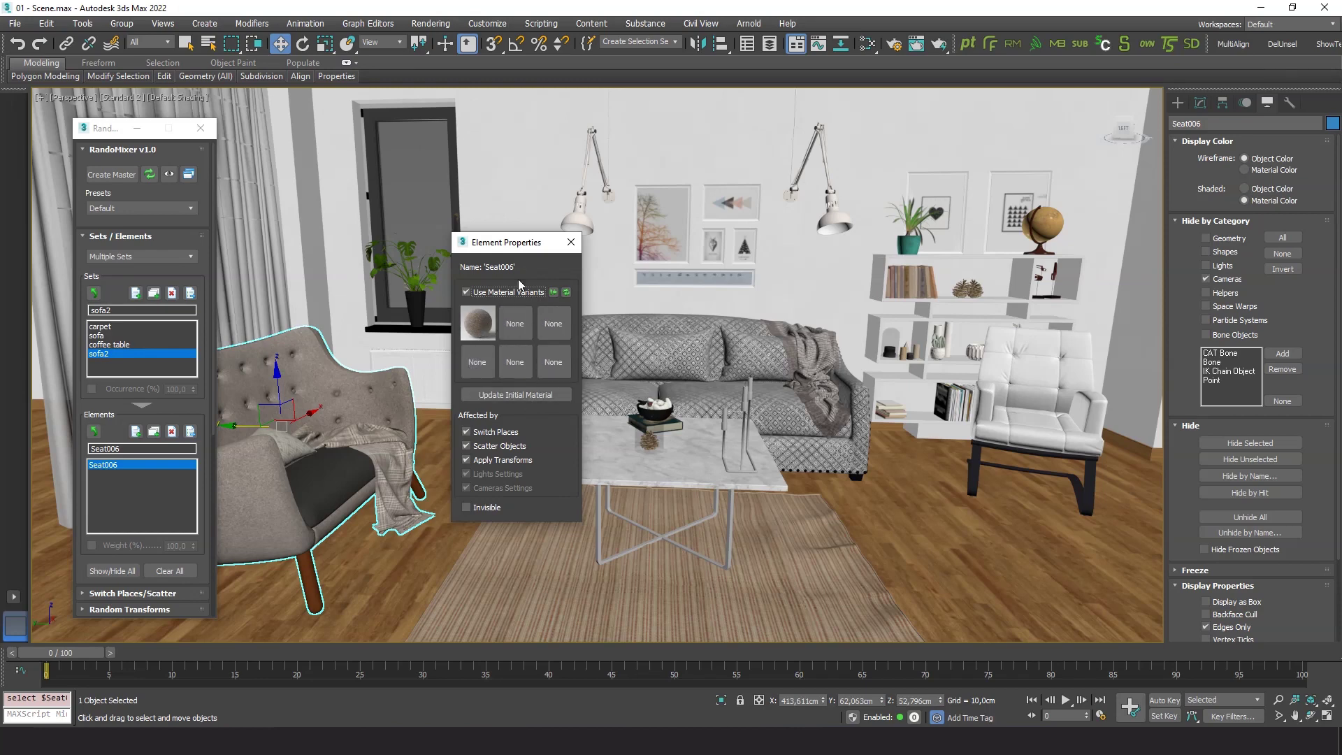
drag(507, 253, 283, 250)
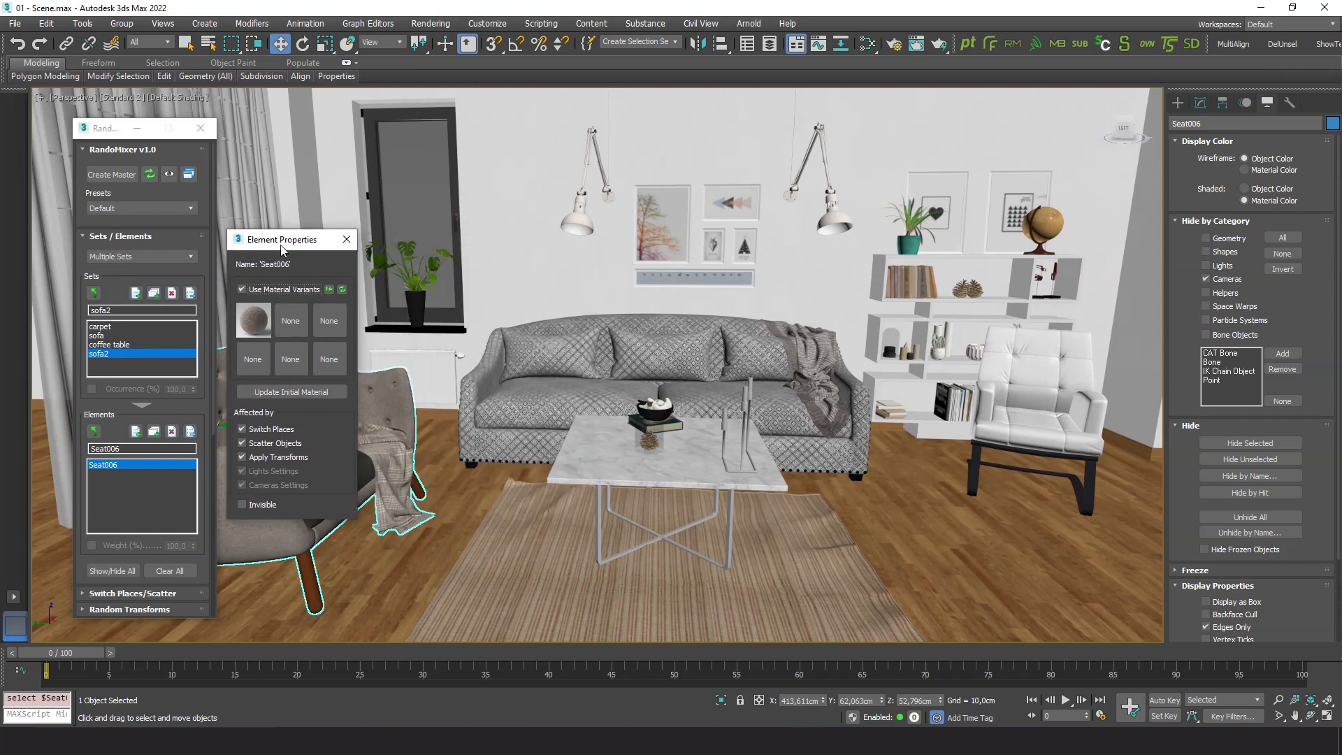
key(m)
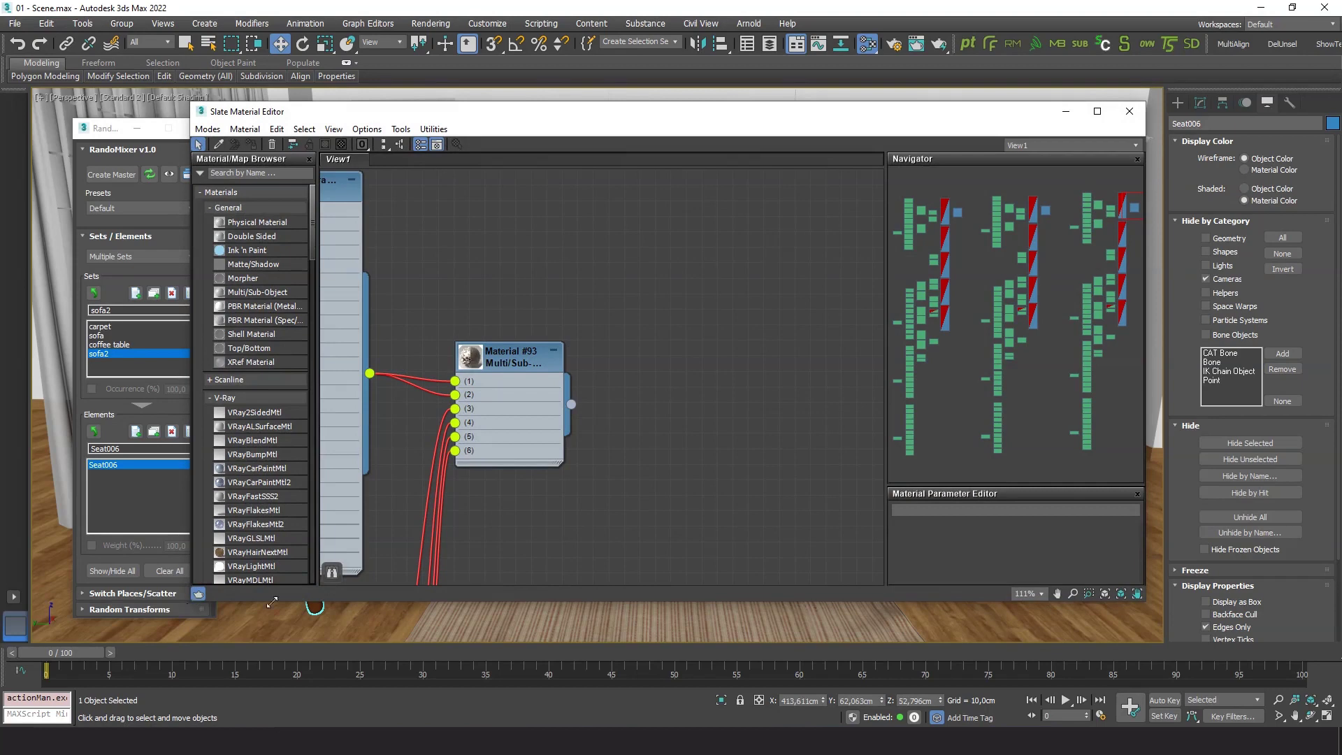
drag(272, 601, 378, 599)
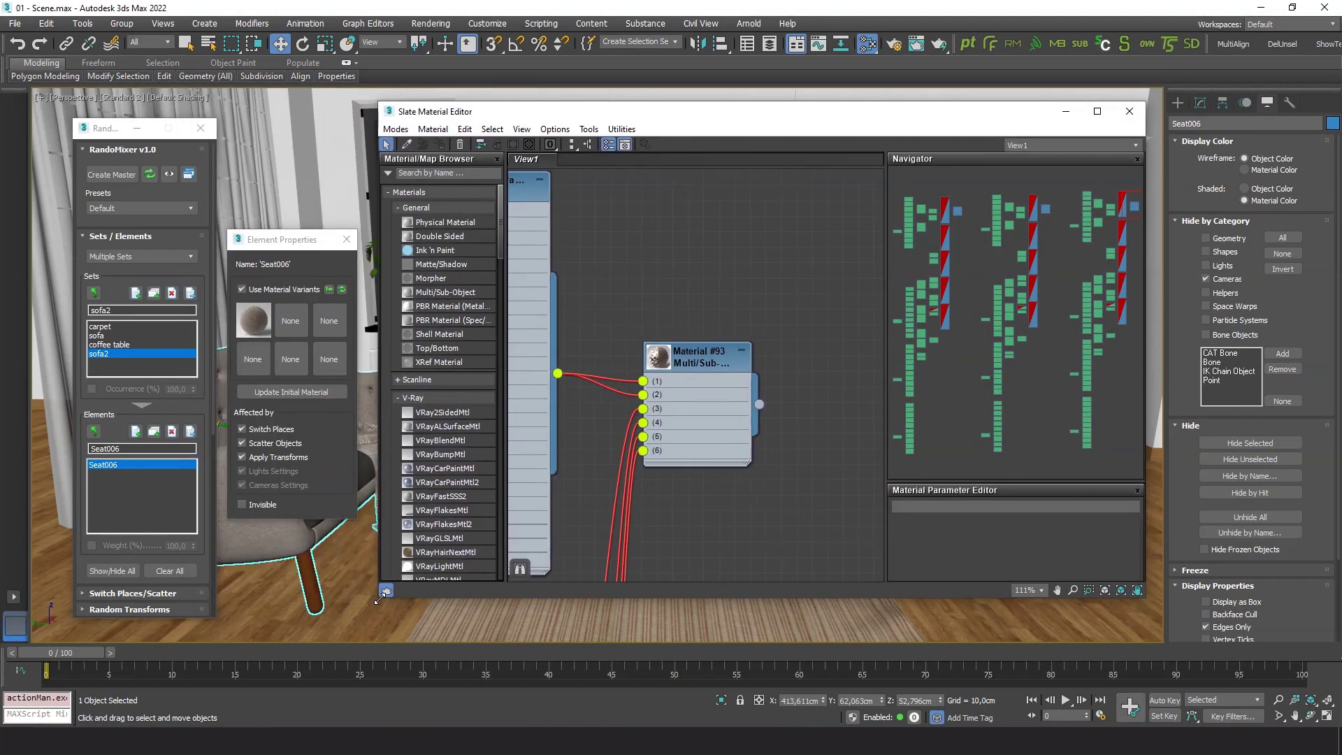
- Examine the three armchair material trees in the node view, up to the Material #93 Multi/Sub-Object node
scroll(686, 483, down, 10)
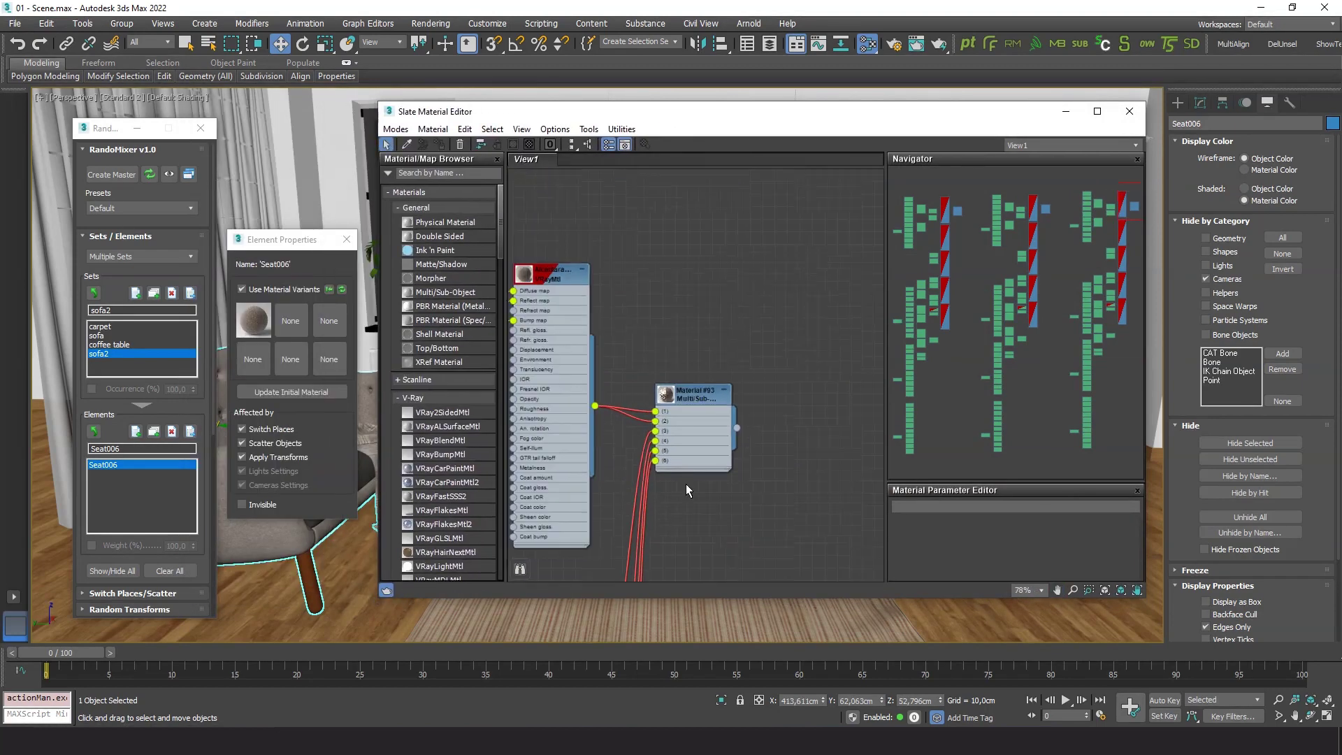
middle_drag(615, 344, 809, 266)
scroll(729, 323, down, 12)
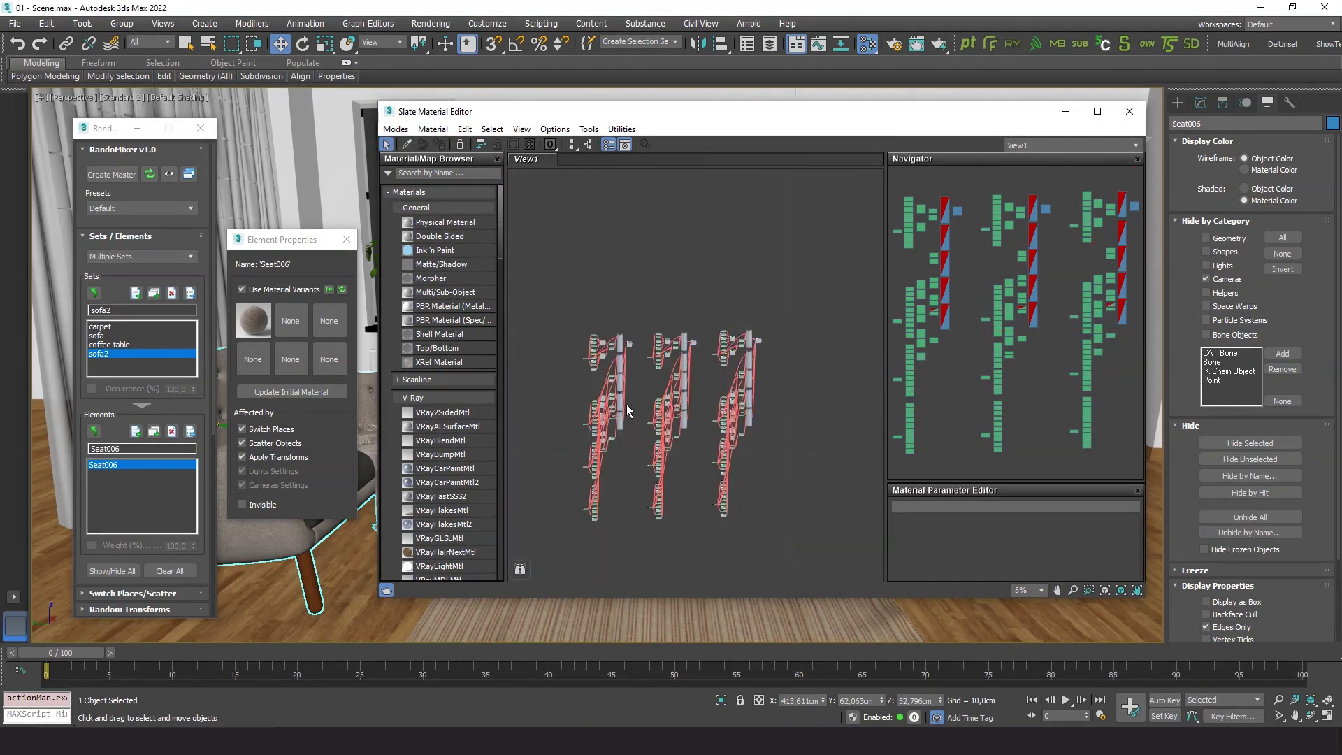
middle_drag(650, 276, 644, 274)
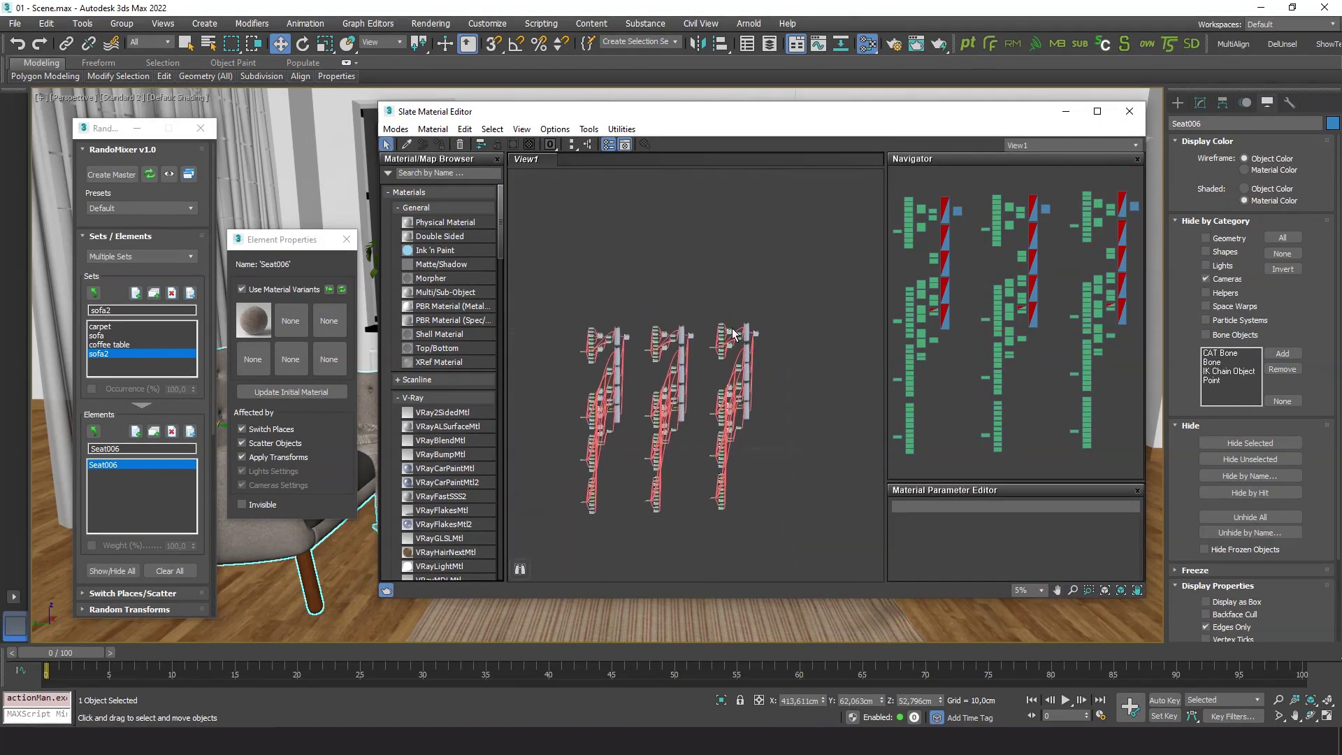
scroll(733, 334, up, 10)
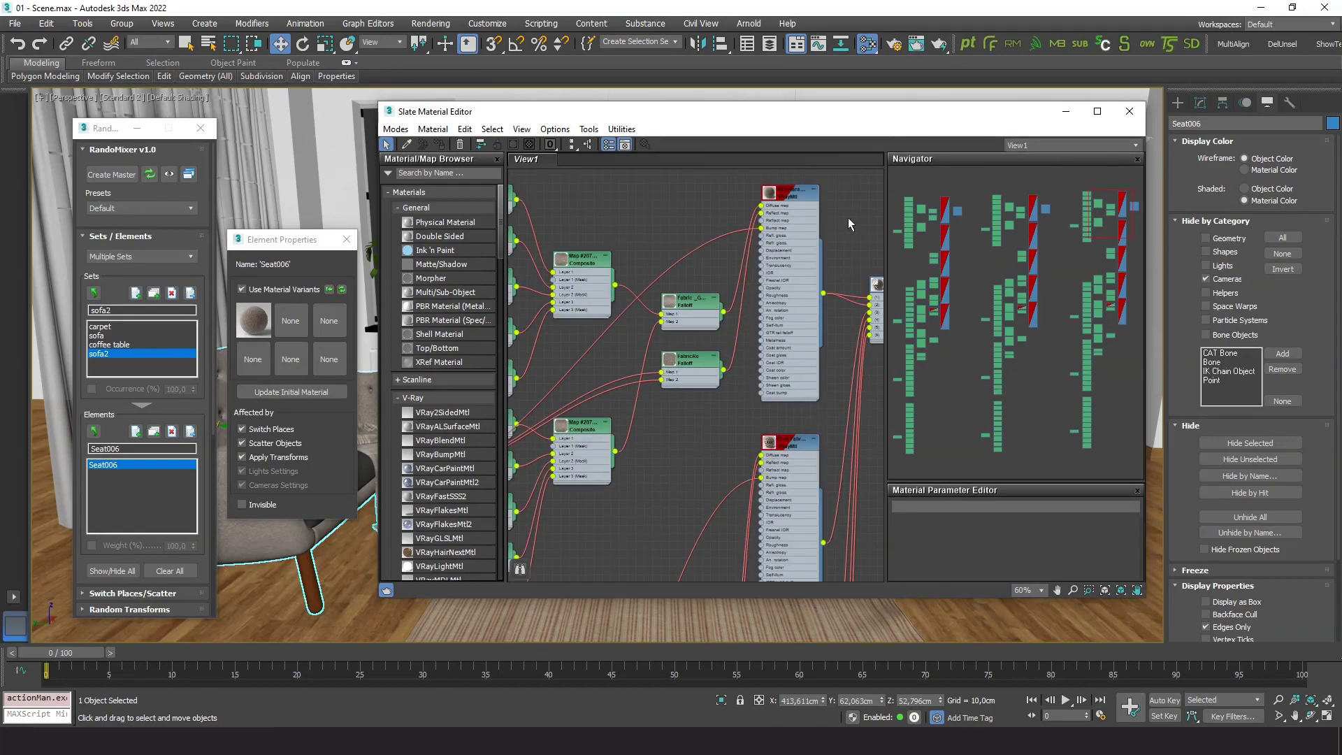
middle_drag(849, 224, 620, 299)
scroll(622, 307, up, 3)
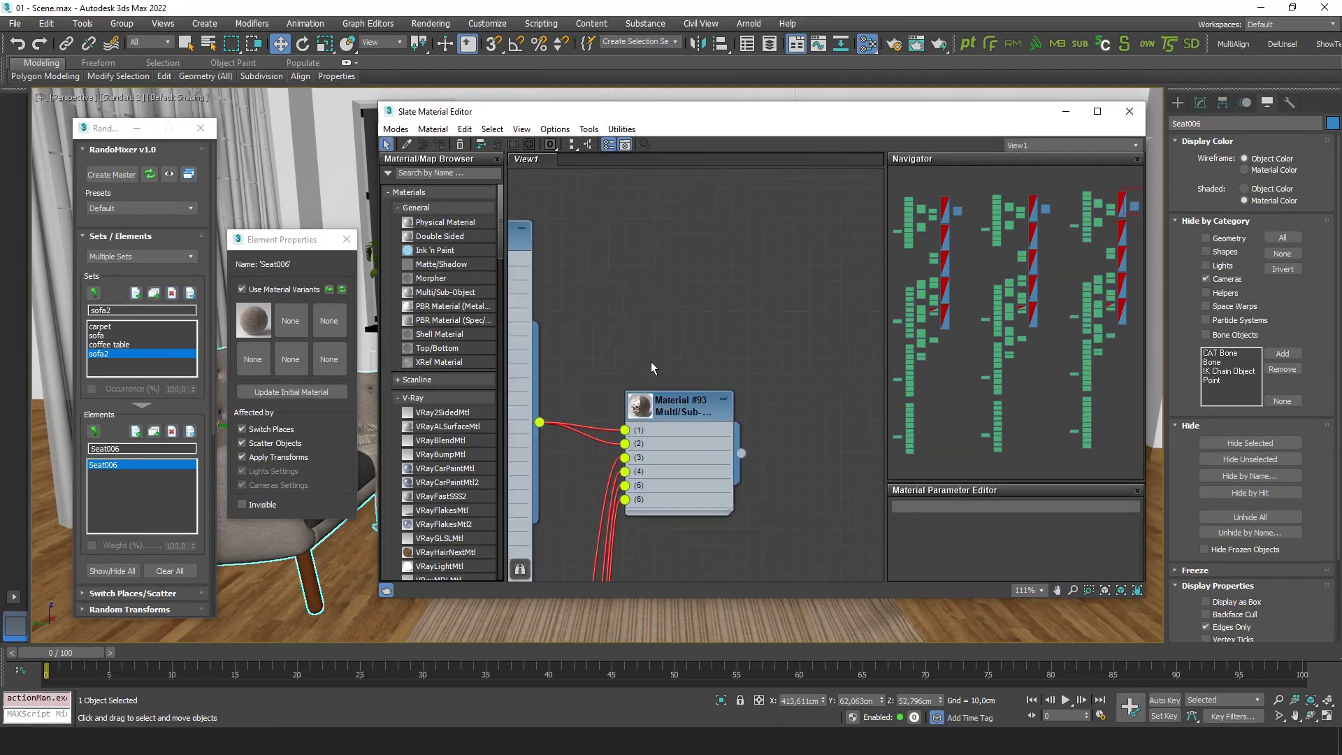
scroll(645, 374, up, 2)
middle_drag(644, 375, 640, 300)
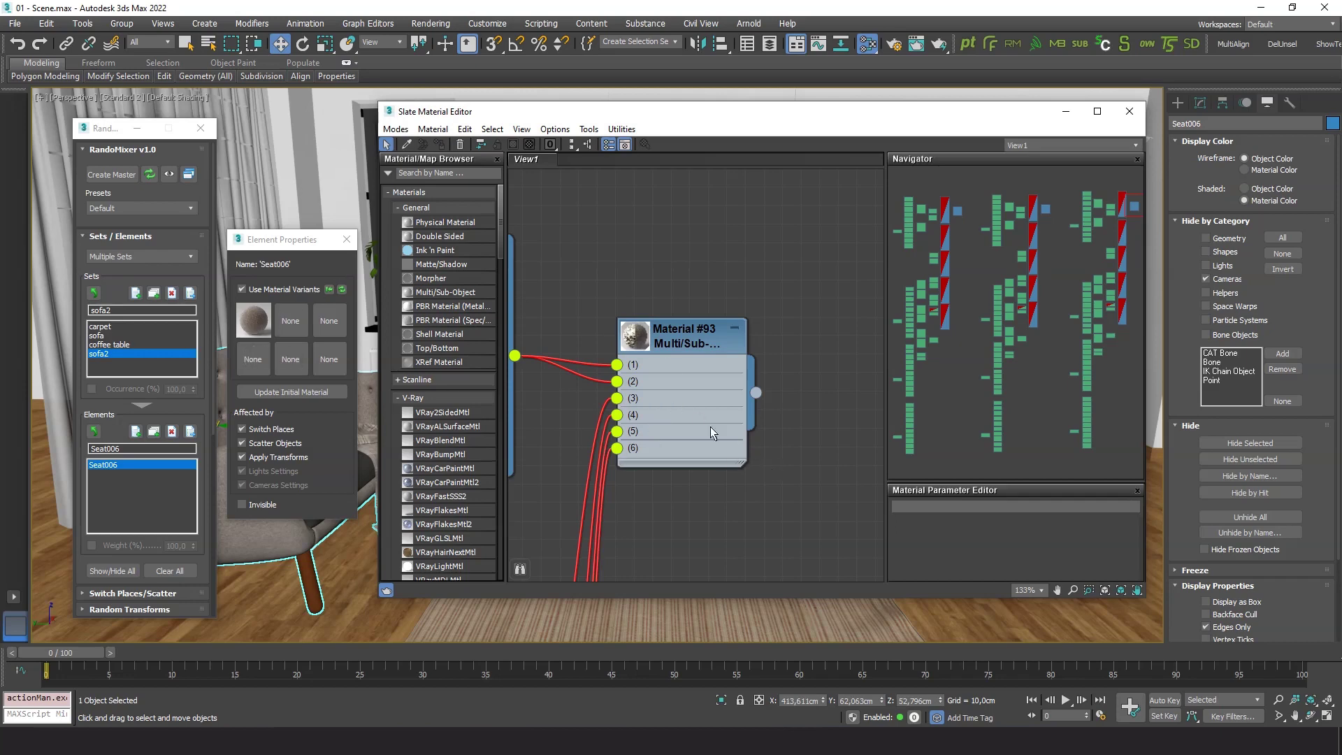
- Assign Material #97 as an instance to the second variant slot of Seat006 and refresh the material previews
middle_drag(594, 254, 780, 313)
scroll(780, 313, down, 2)
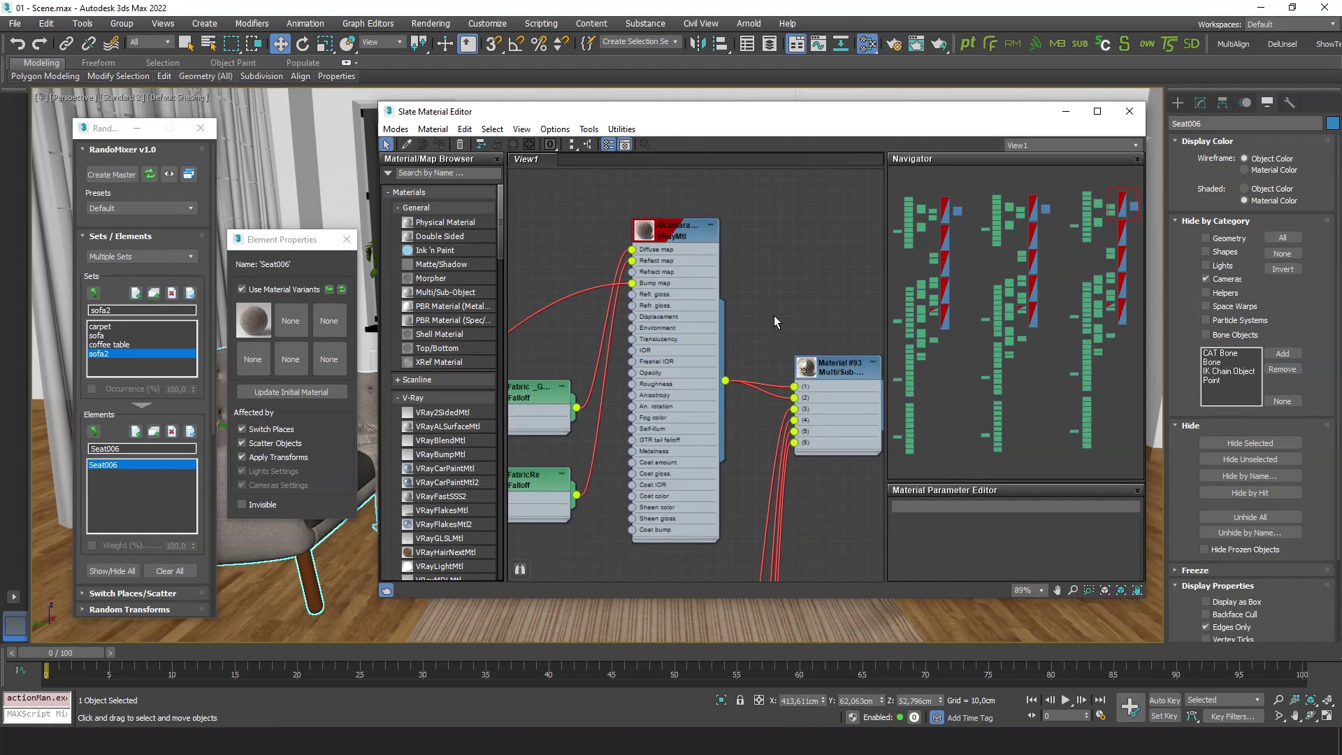
scroll(773, 316, down, 3)
middle_drag(590, 267, 845, 294)
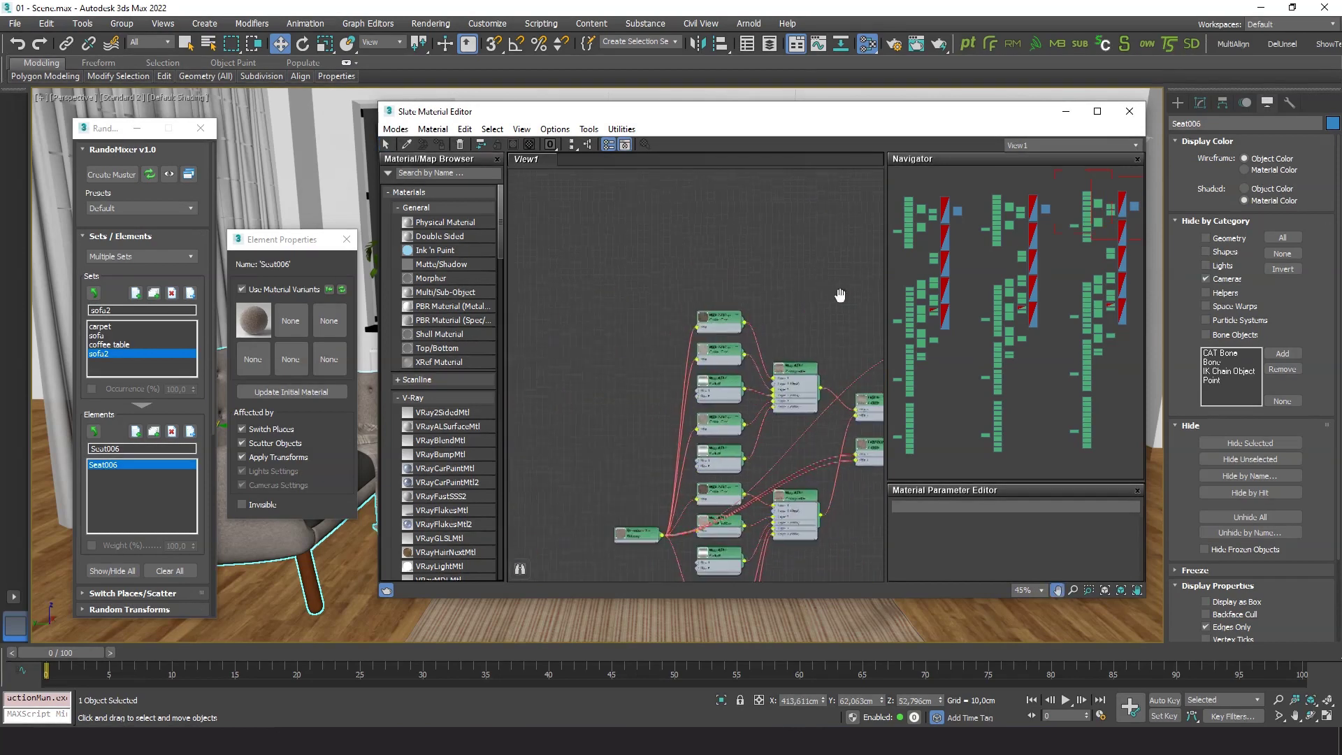
middle_drag(874, 377, 631, 391)
scroll(631, 392, up, 5)
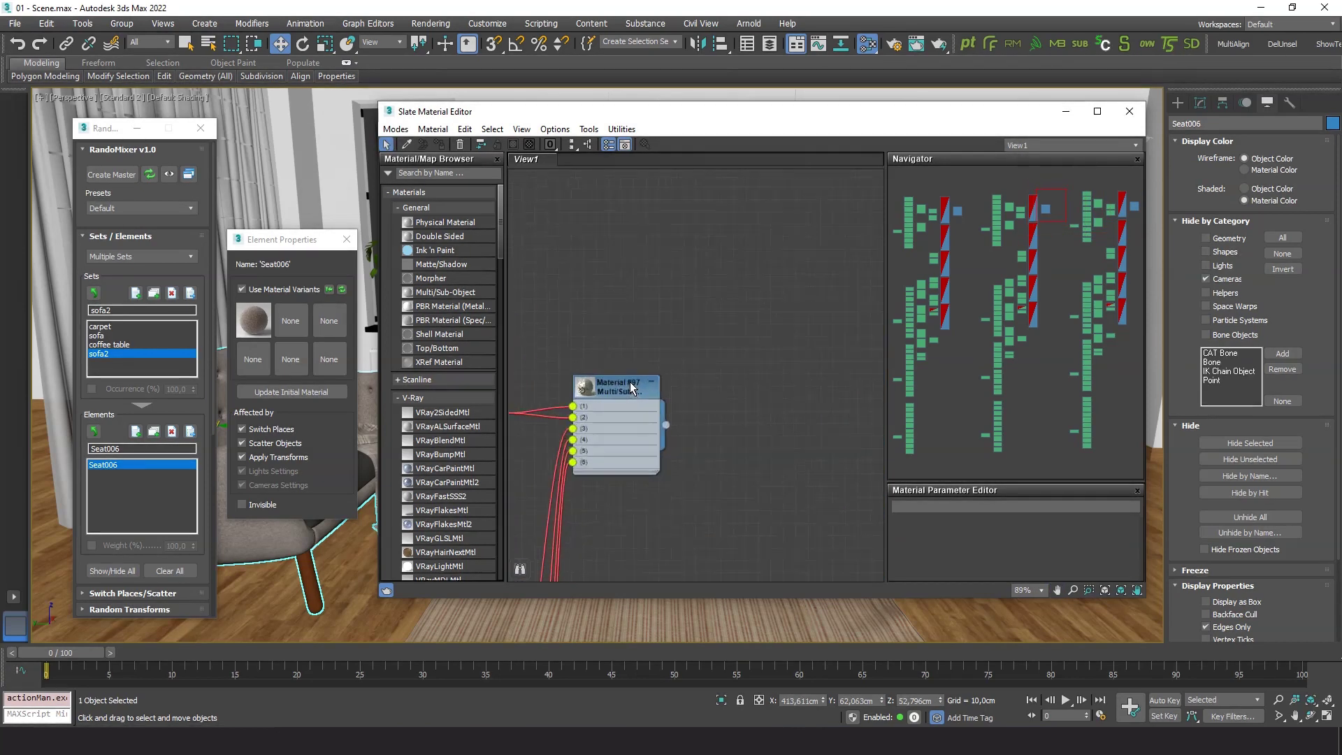
middle_drag(573, 337, 659, 288)
scroll(777, 400, up, 1)
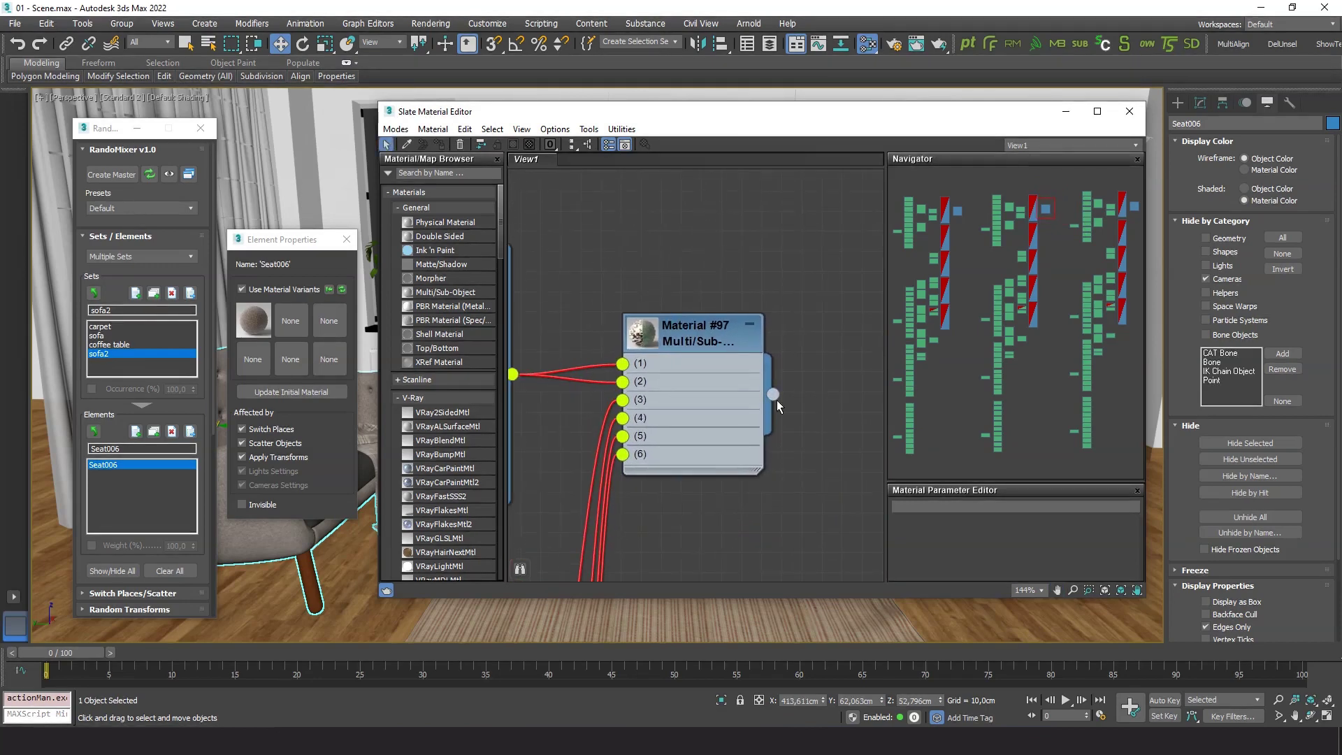
drag(772, 395, 285, 323)
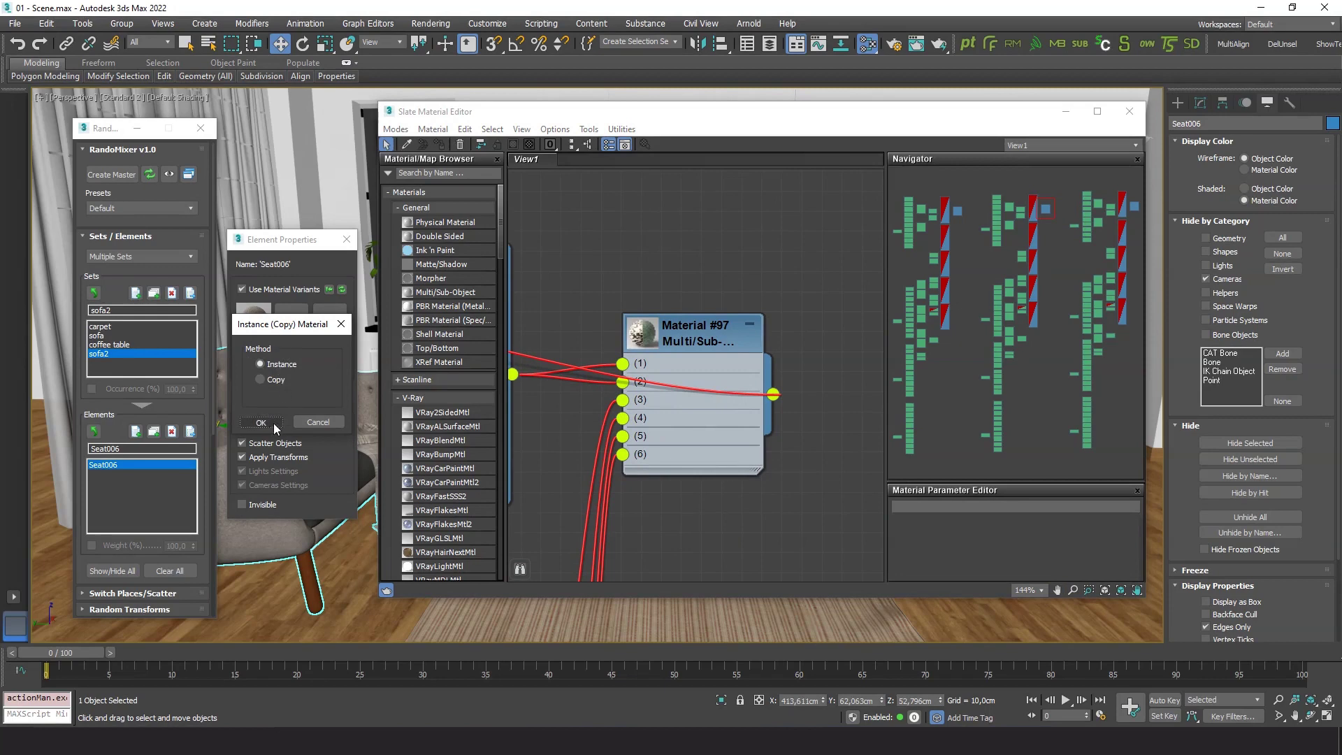
click(262, 422)
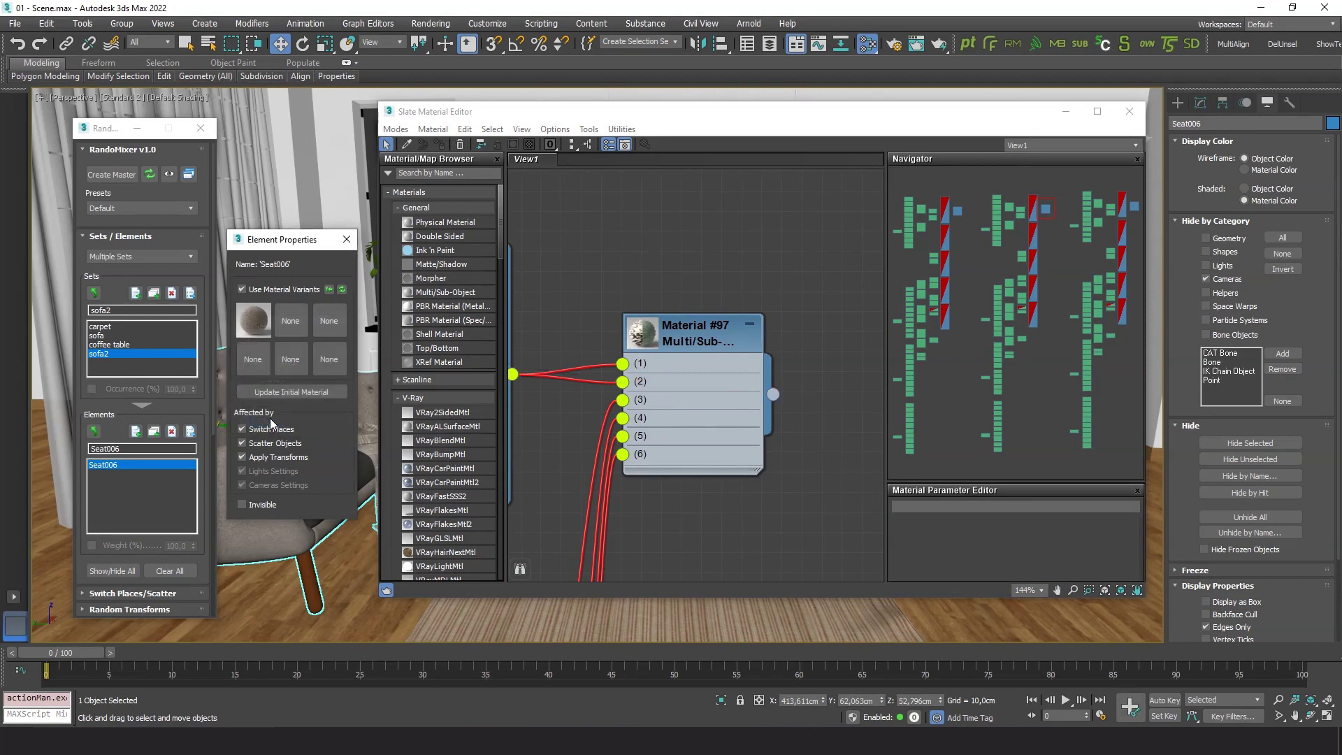
click(342, 289)
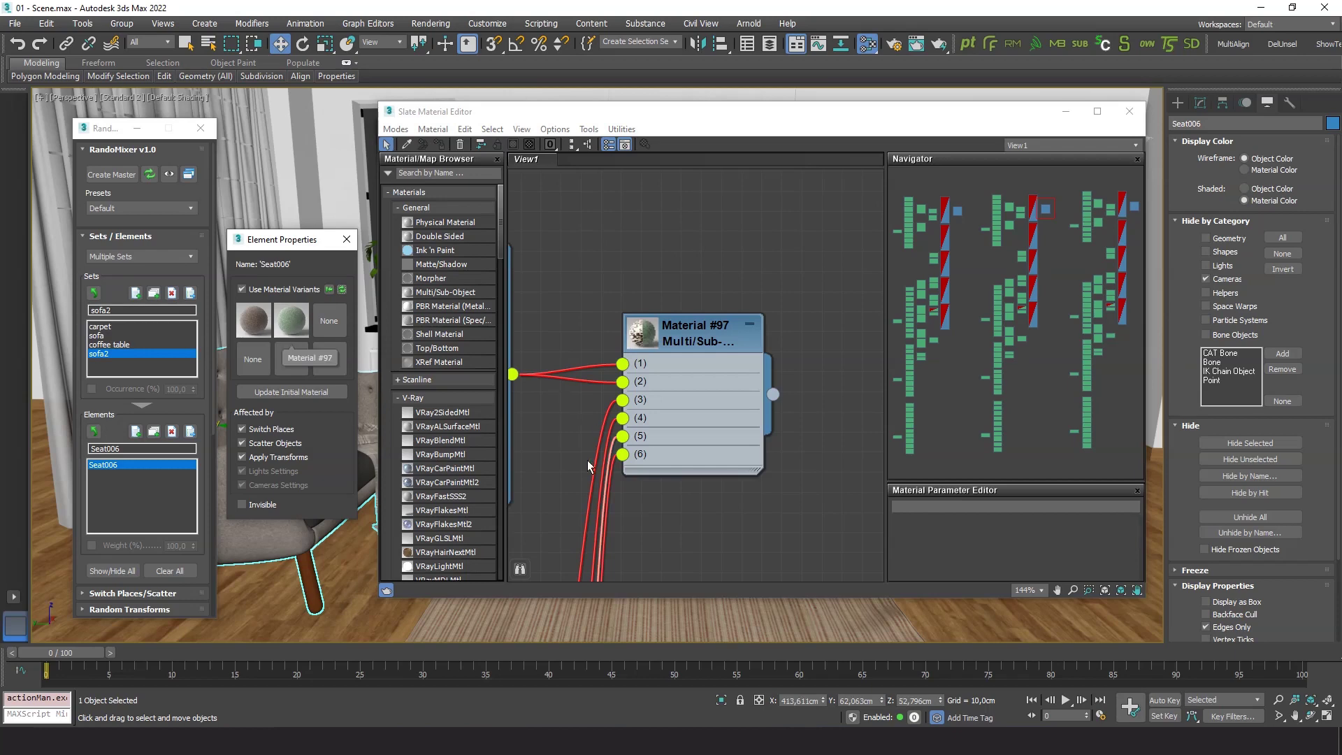
- Assign the orange Multi/Sub-Object material to the third variant slot of Seat006, then close the material editor and element properties
middle_drag(544, 303, 860, 307)
scroll(581, 283, down, 4)
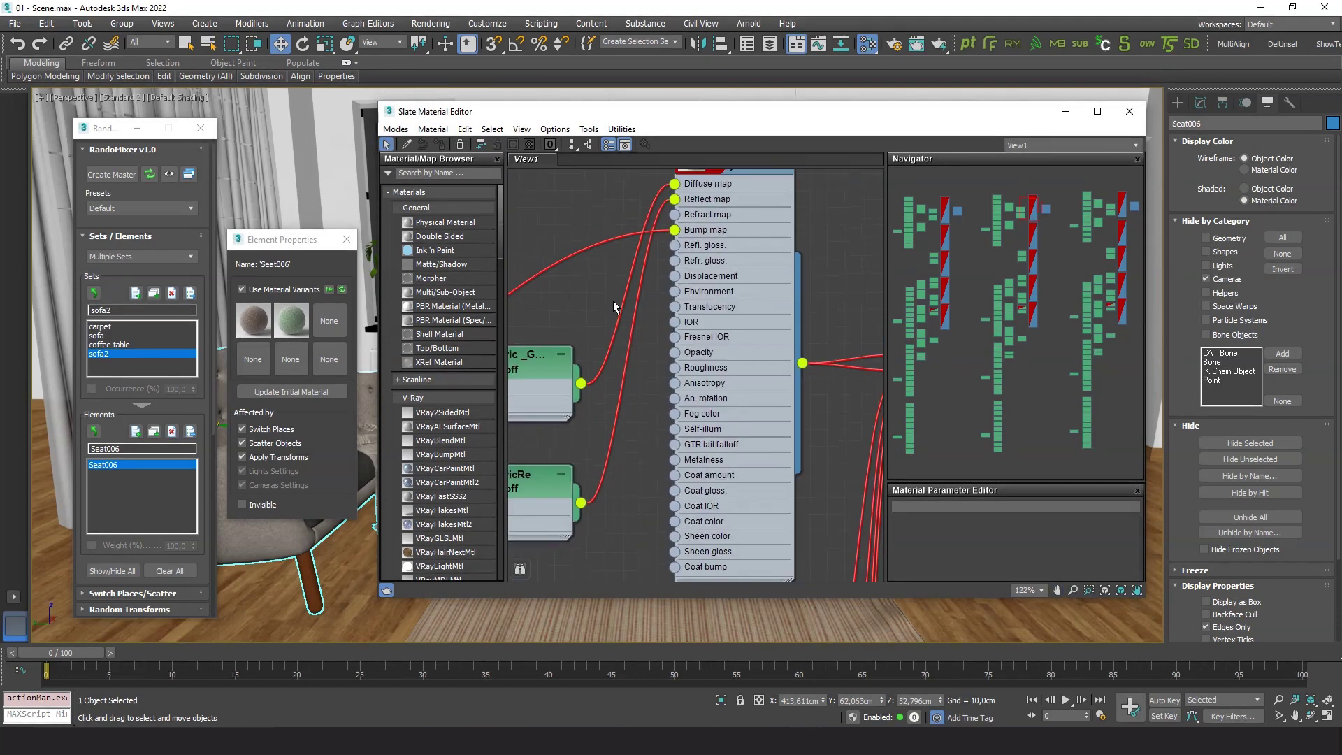
middle_drag(559, 240, 955, 350)
middle_drag(577, 392, 787, 383)
scroll(680, 386, up, 1)
scroll(680, 386, up, 1)
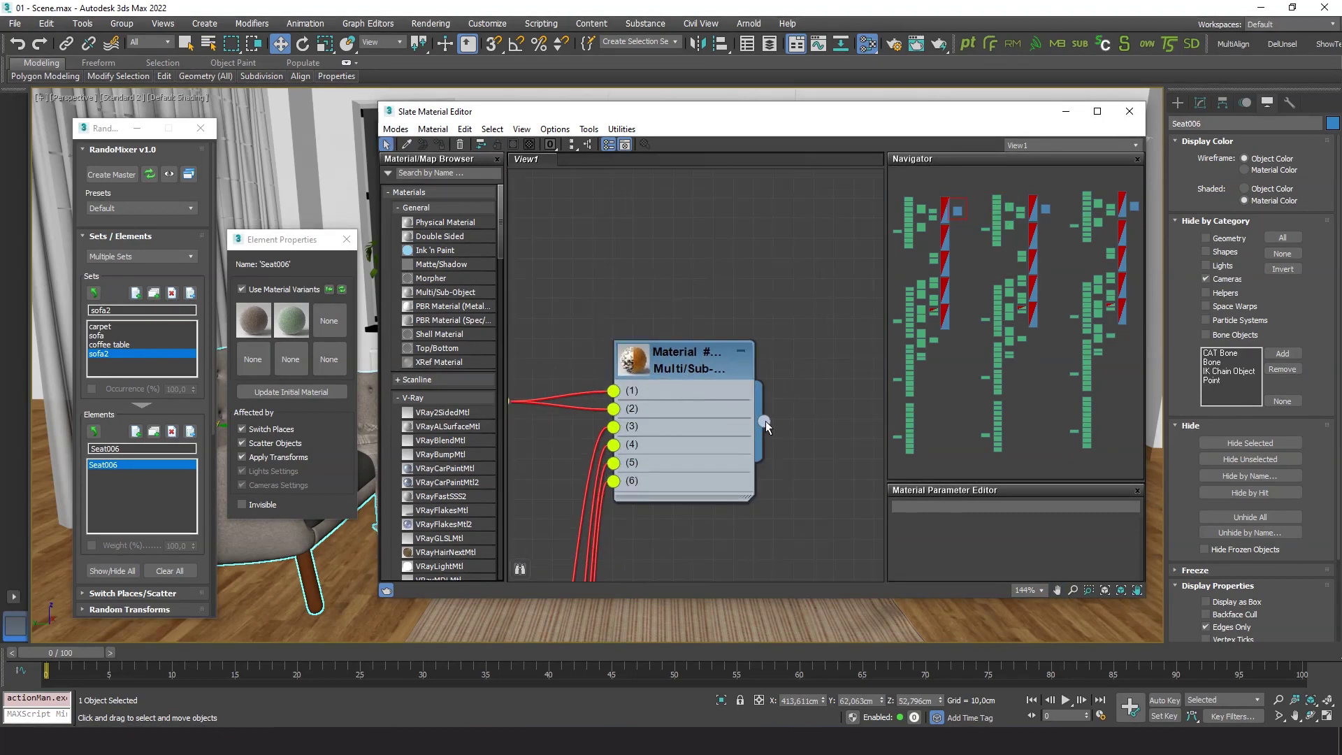
drag(765, 420, 320, 323)
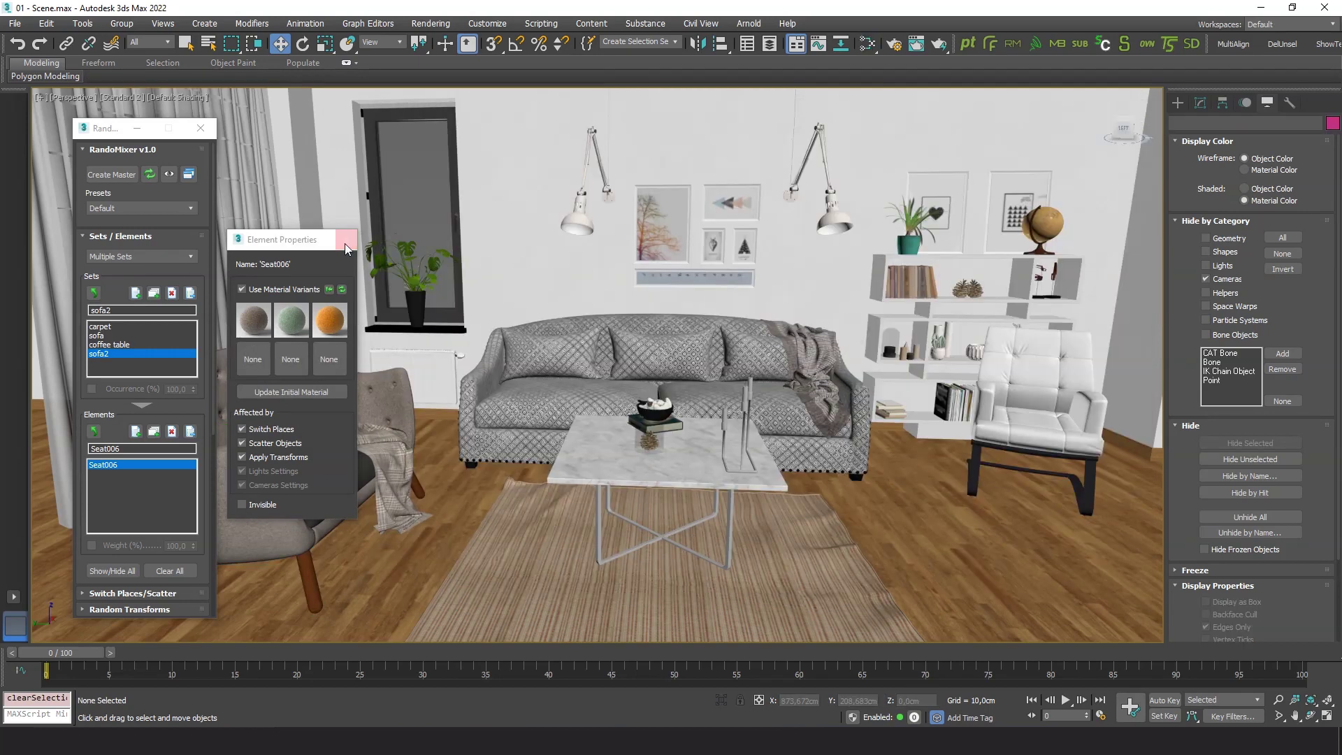
click(345, 239)
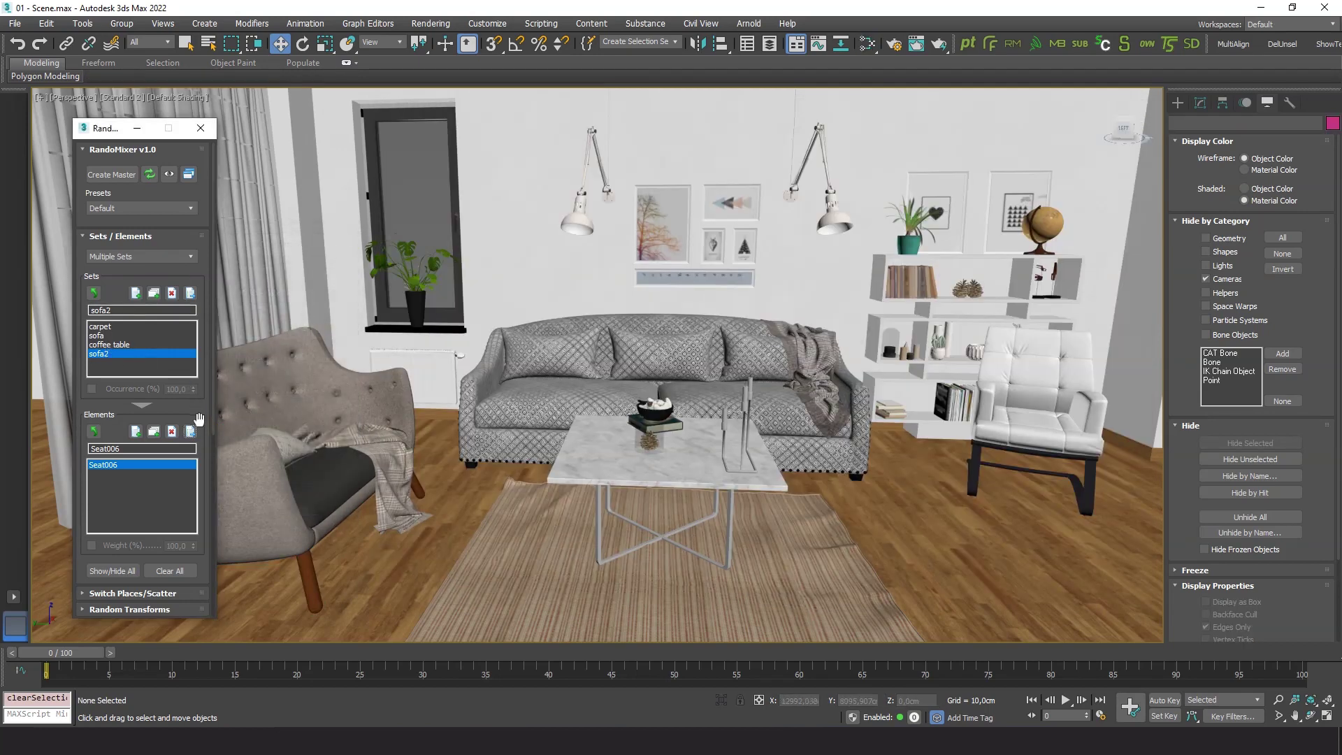
- Expand the Lights, Cameras, Materials settings to check the random material variant option
drag(201, 411, 201, 389)
scroll(202, 390, down, 5)
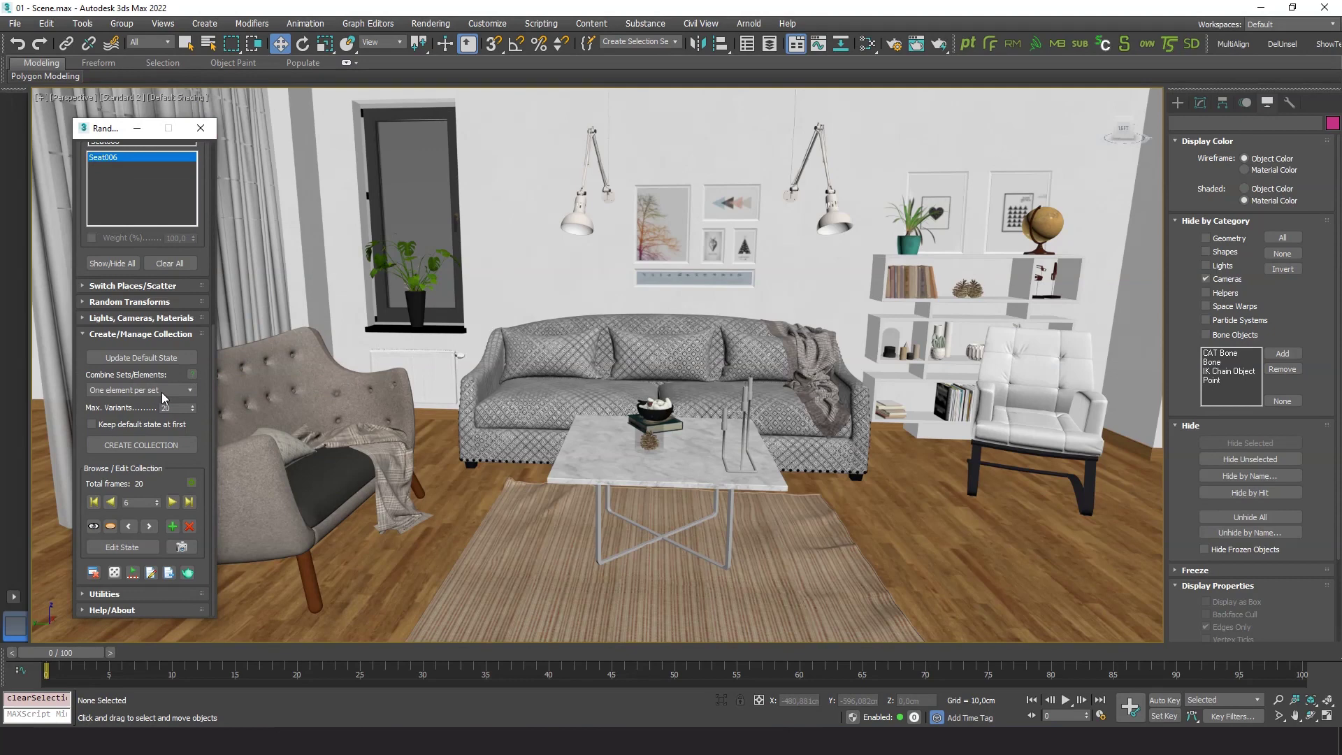
click(118, 320)
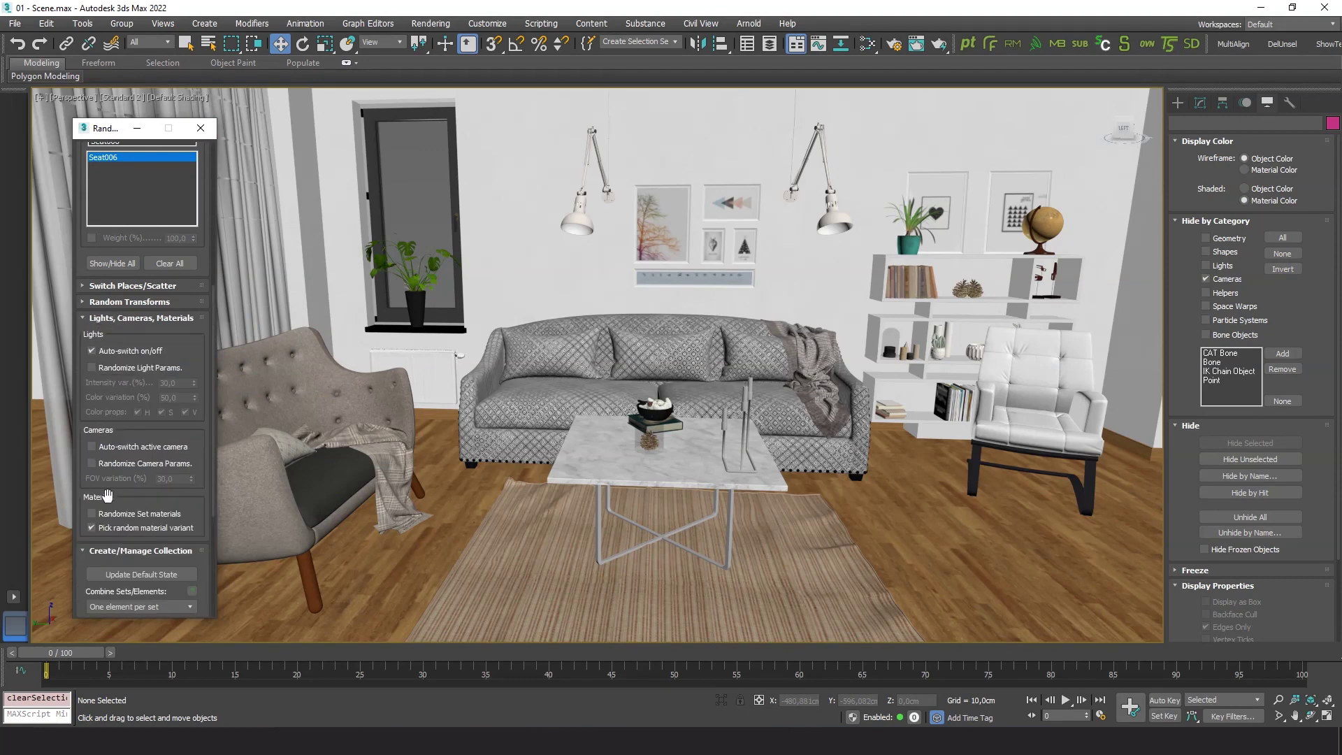
- Replace the current collection with a new one of up to 20 variants, keeping random material variant picking enabled
scroll(98, 489, down, 3)
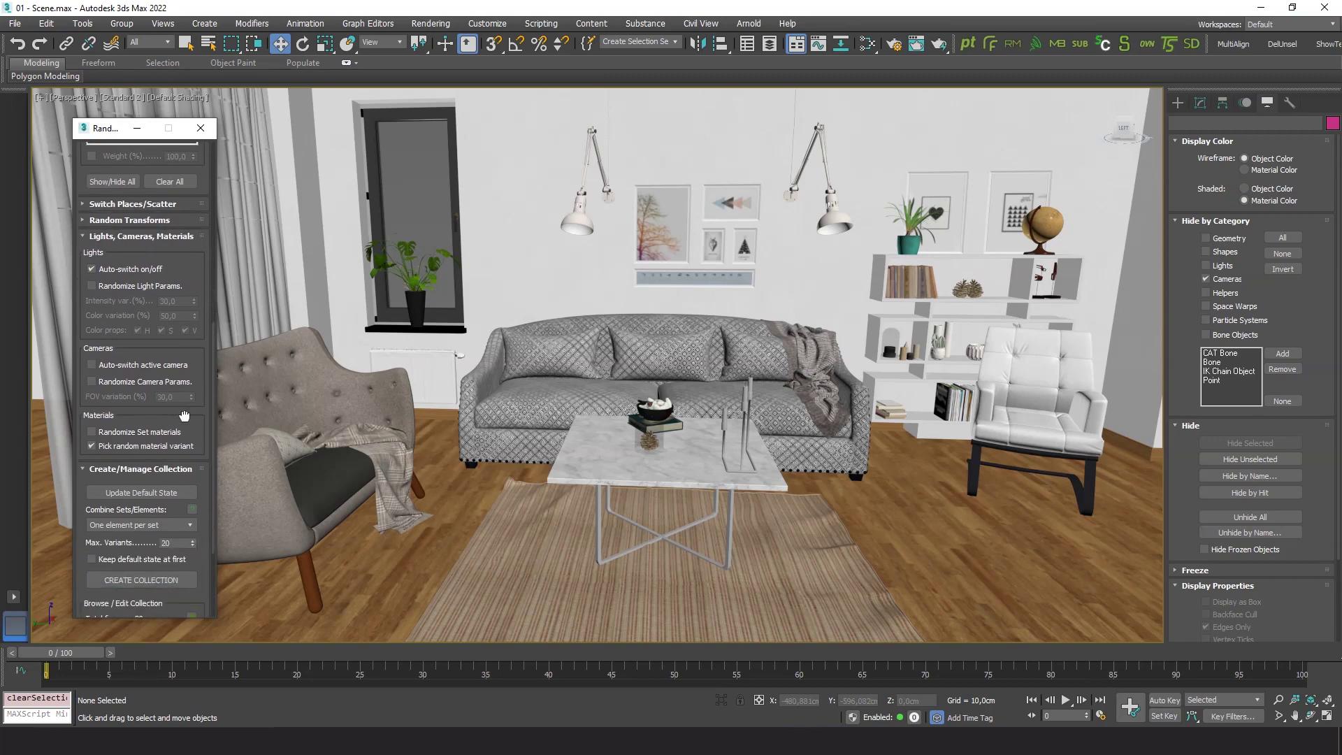
click(91, 446)
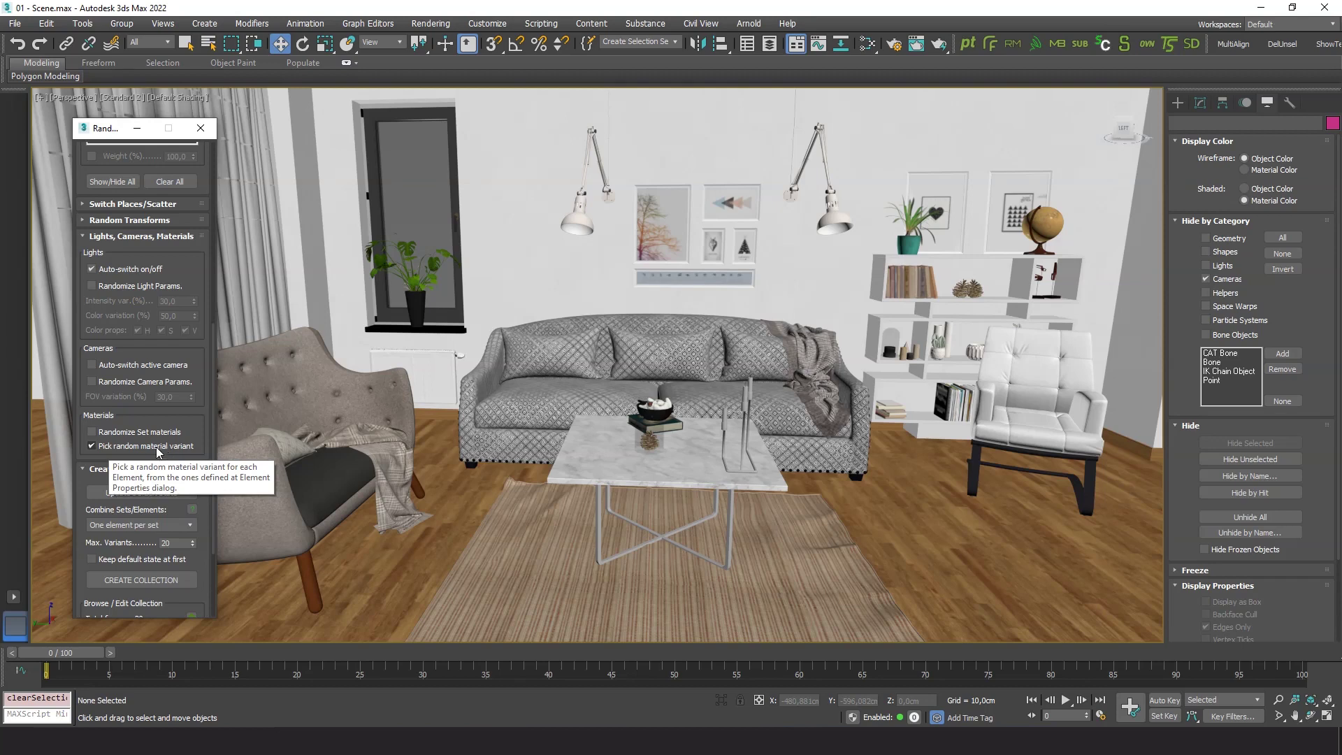
click(168, 238)
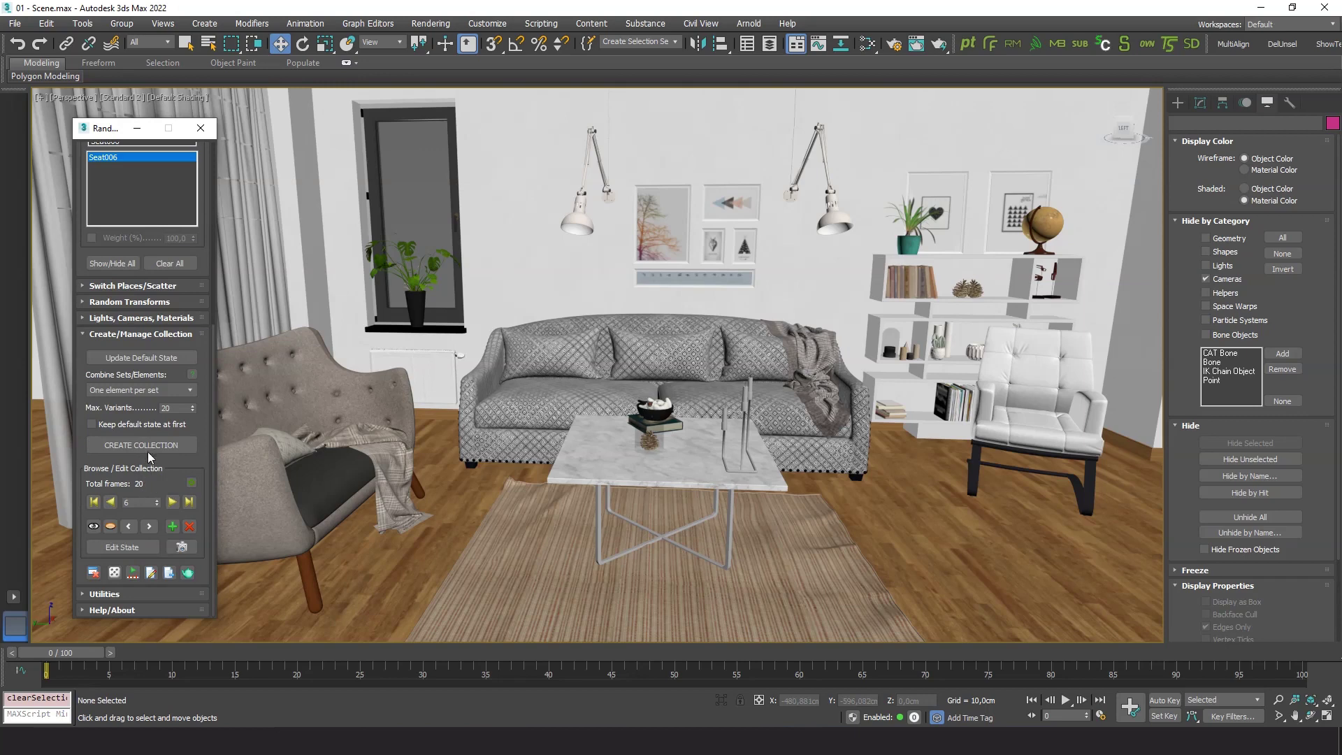
click(137, 448)
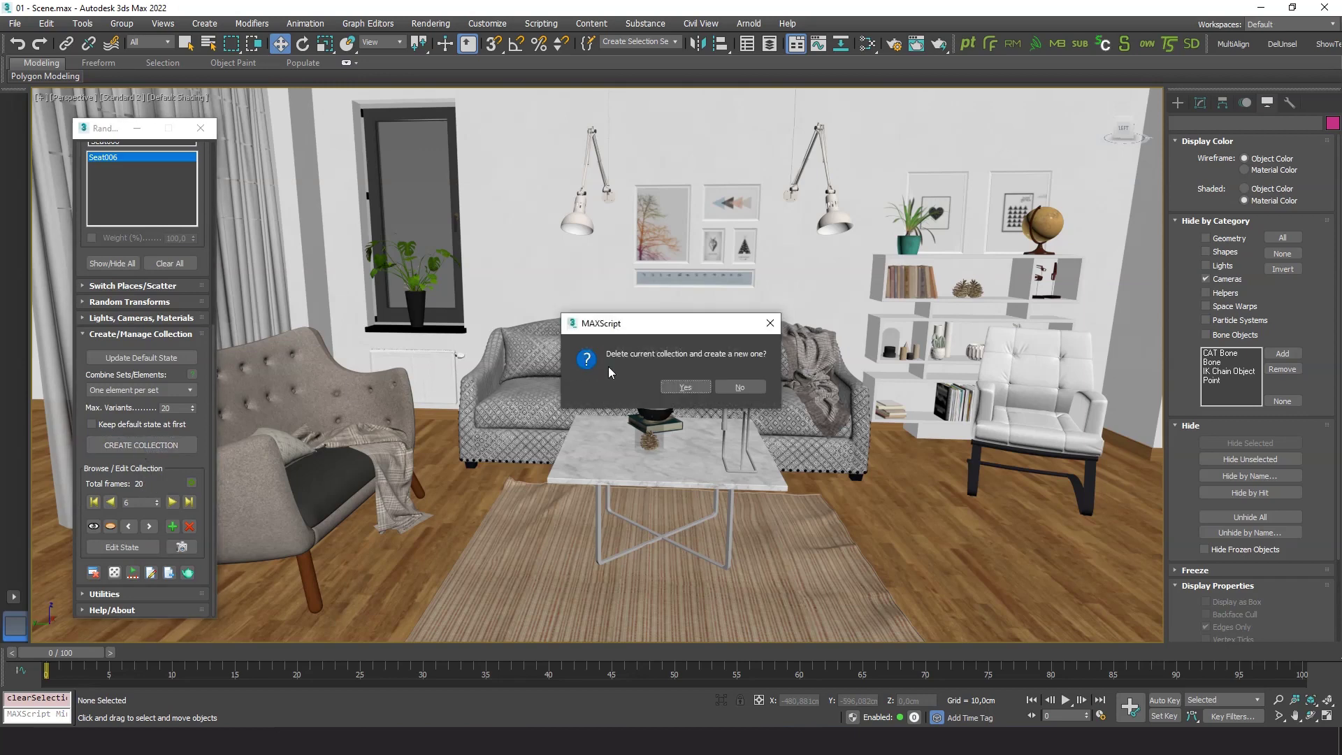
click(689, 386)
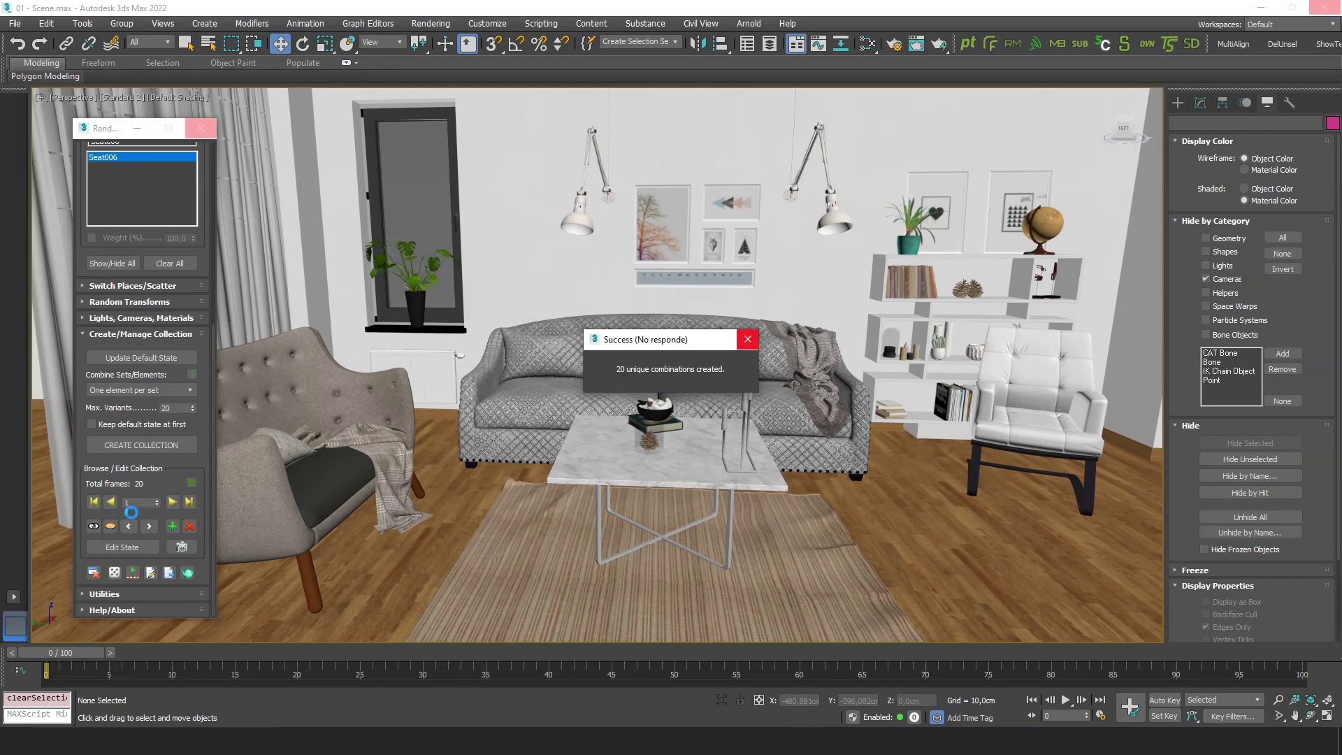
key(Return)
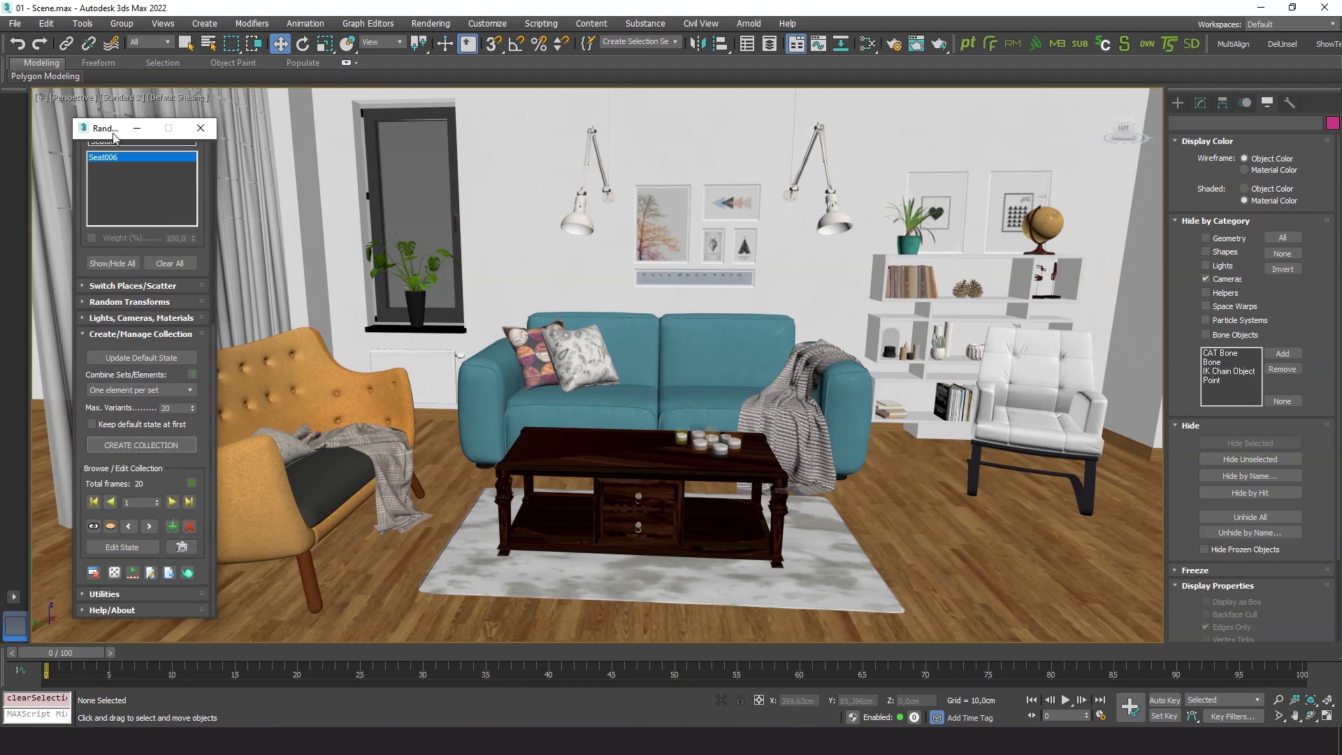
- Step through the new collection from frame 1 to frame 18 to review the armchair material variants
drag(114, 132, 89, 126)
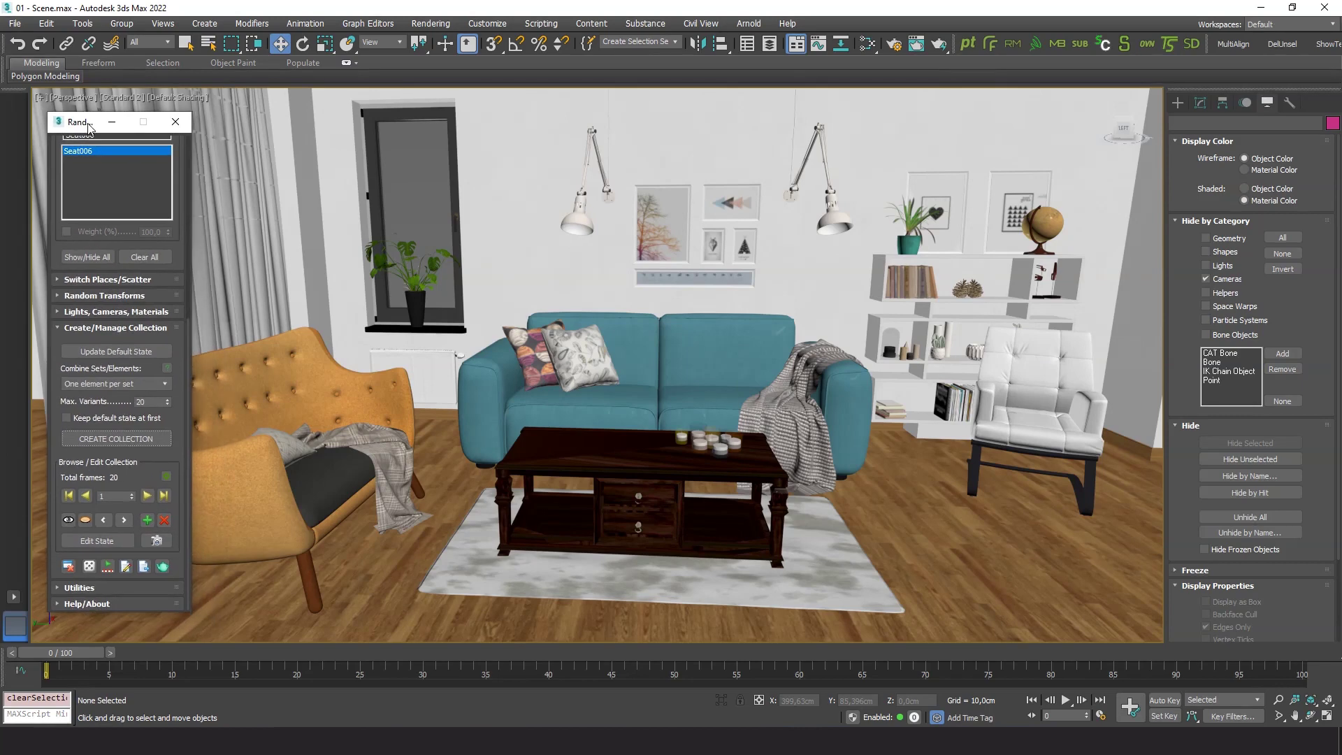
click(147, 495)
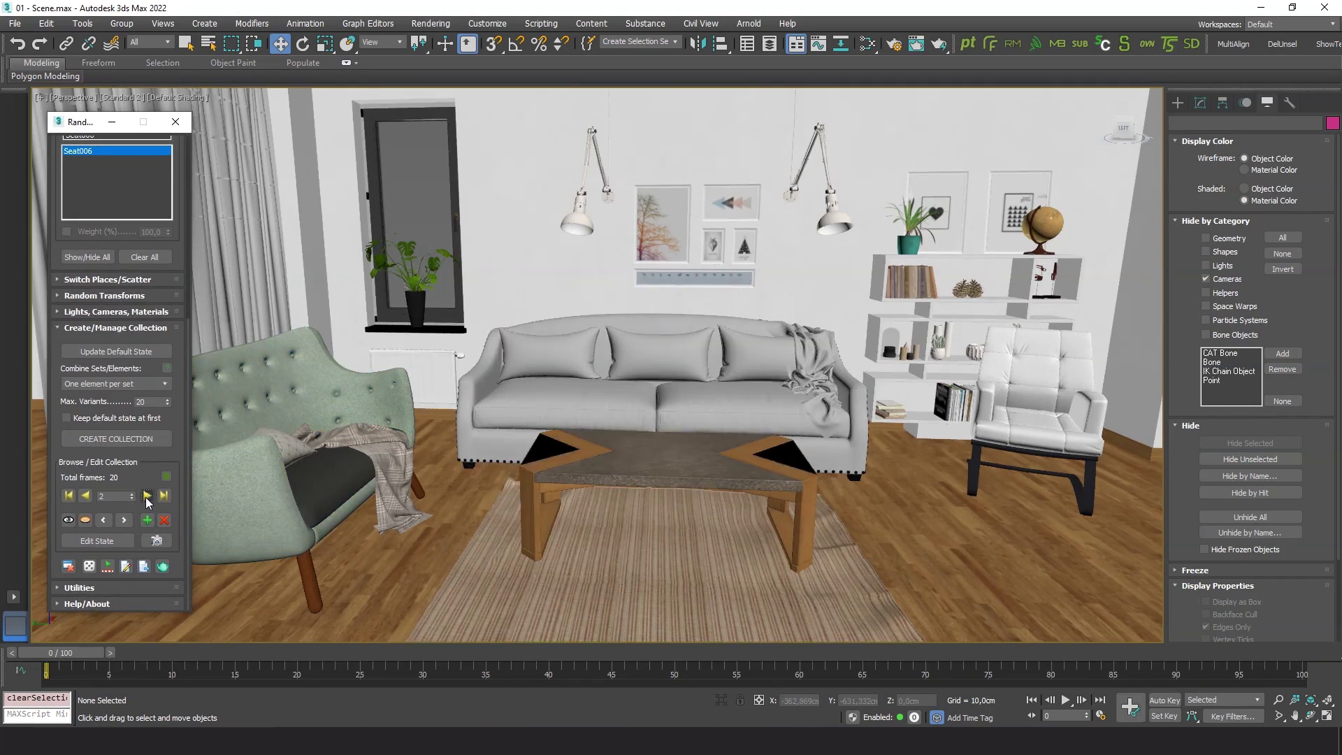
click(147, 496)
click(147, 496)
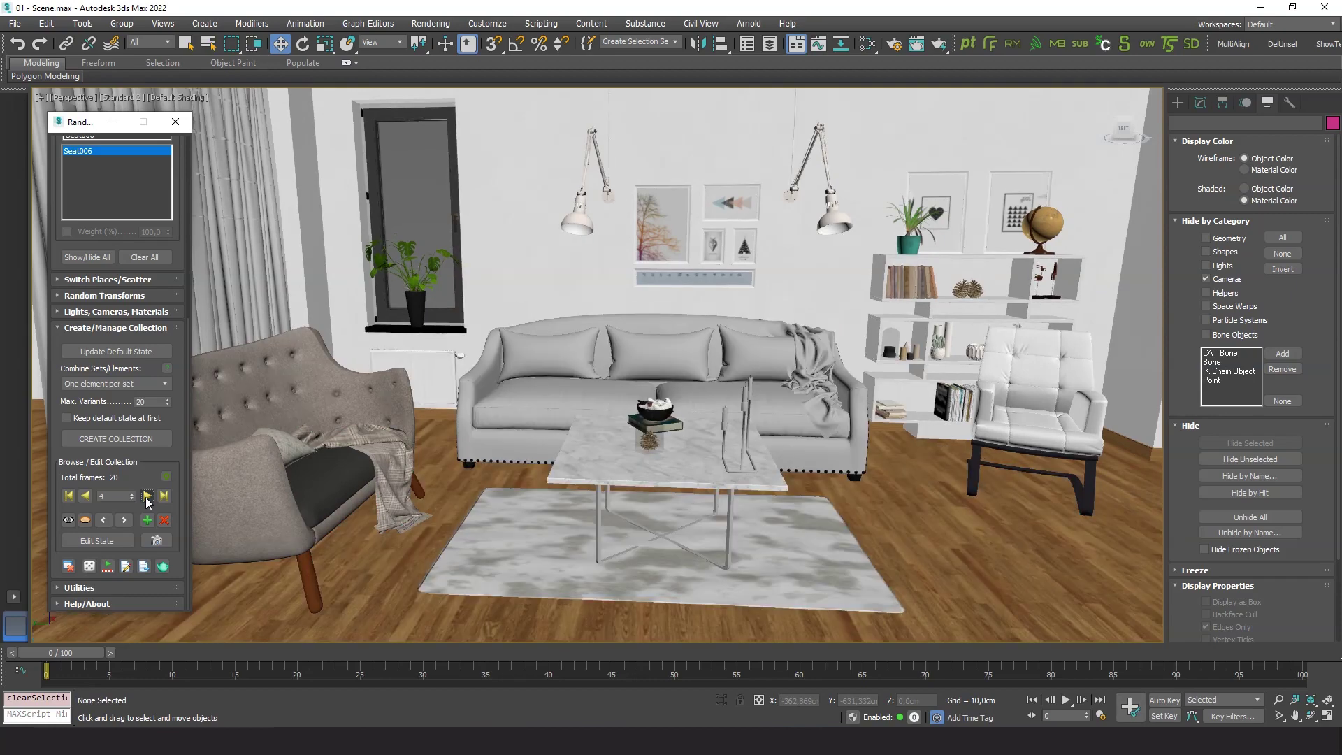
click(146, 495)
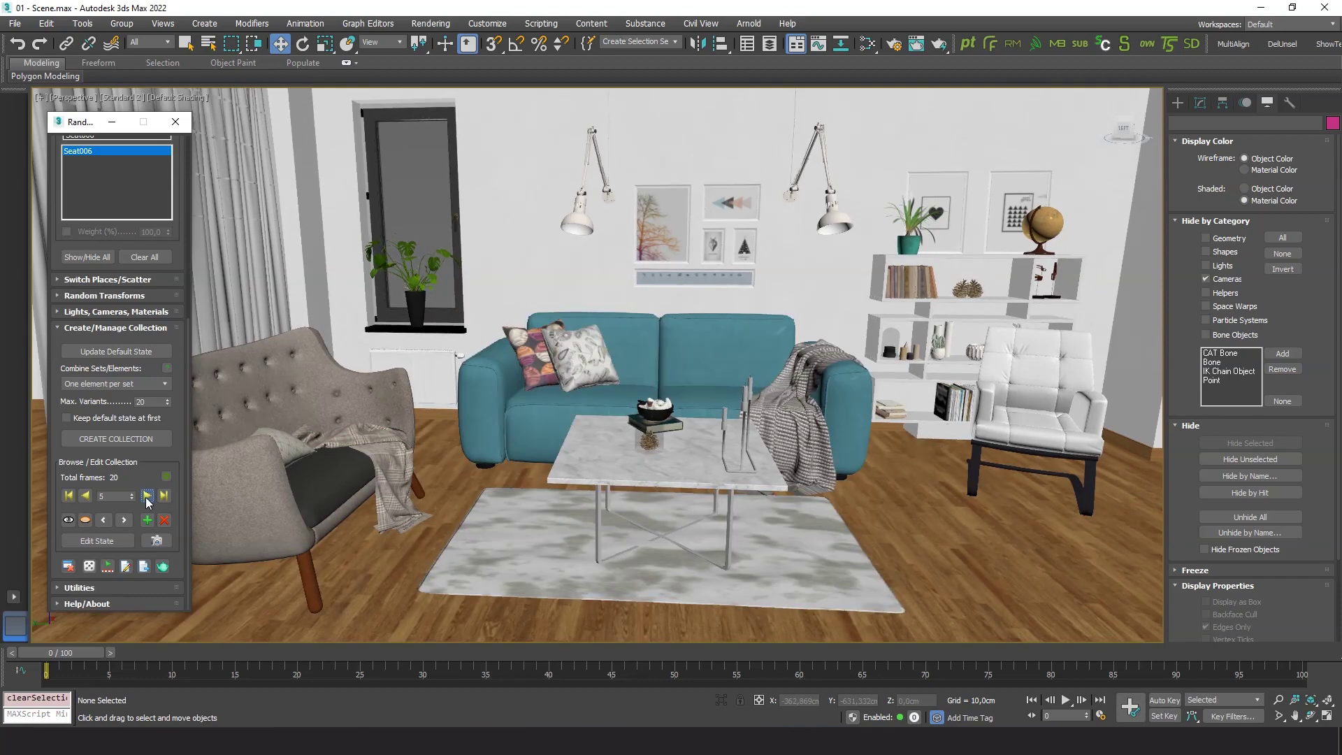
click(147, 496)
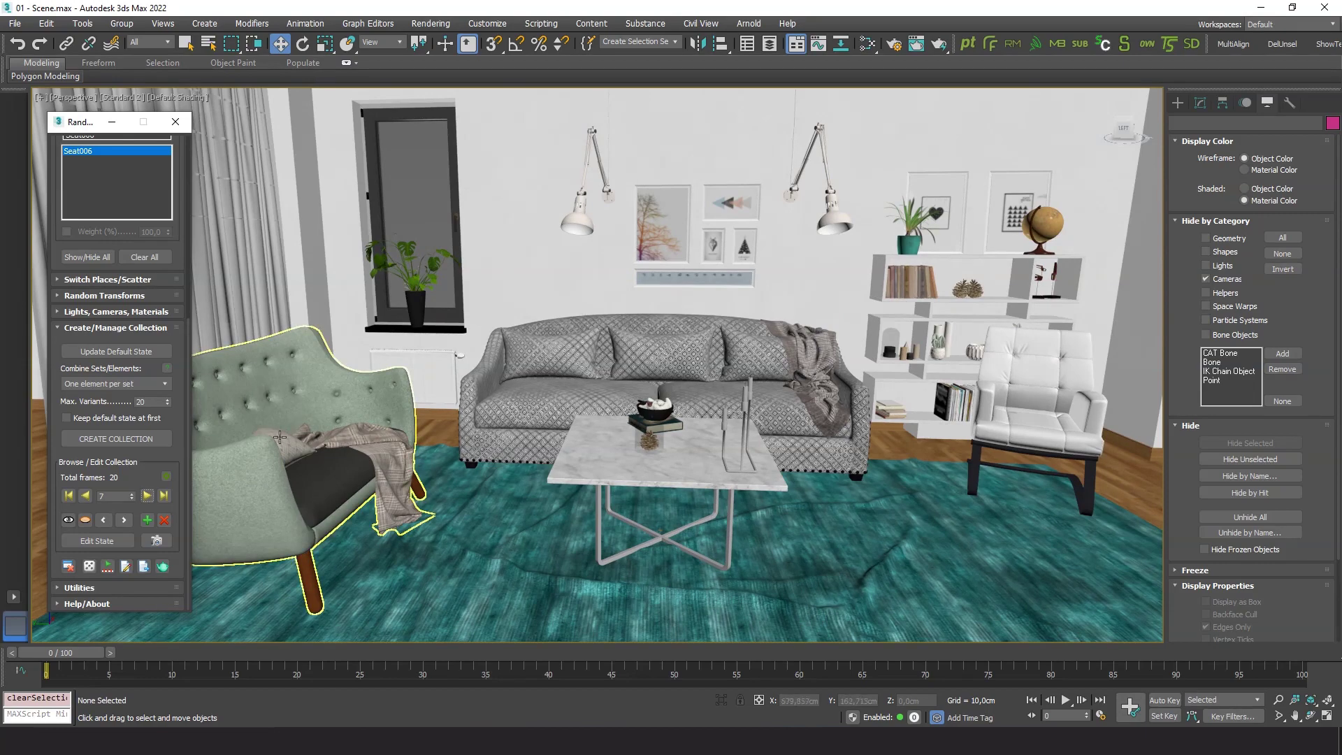
click(147, 495)
click(147, 496)
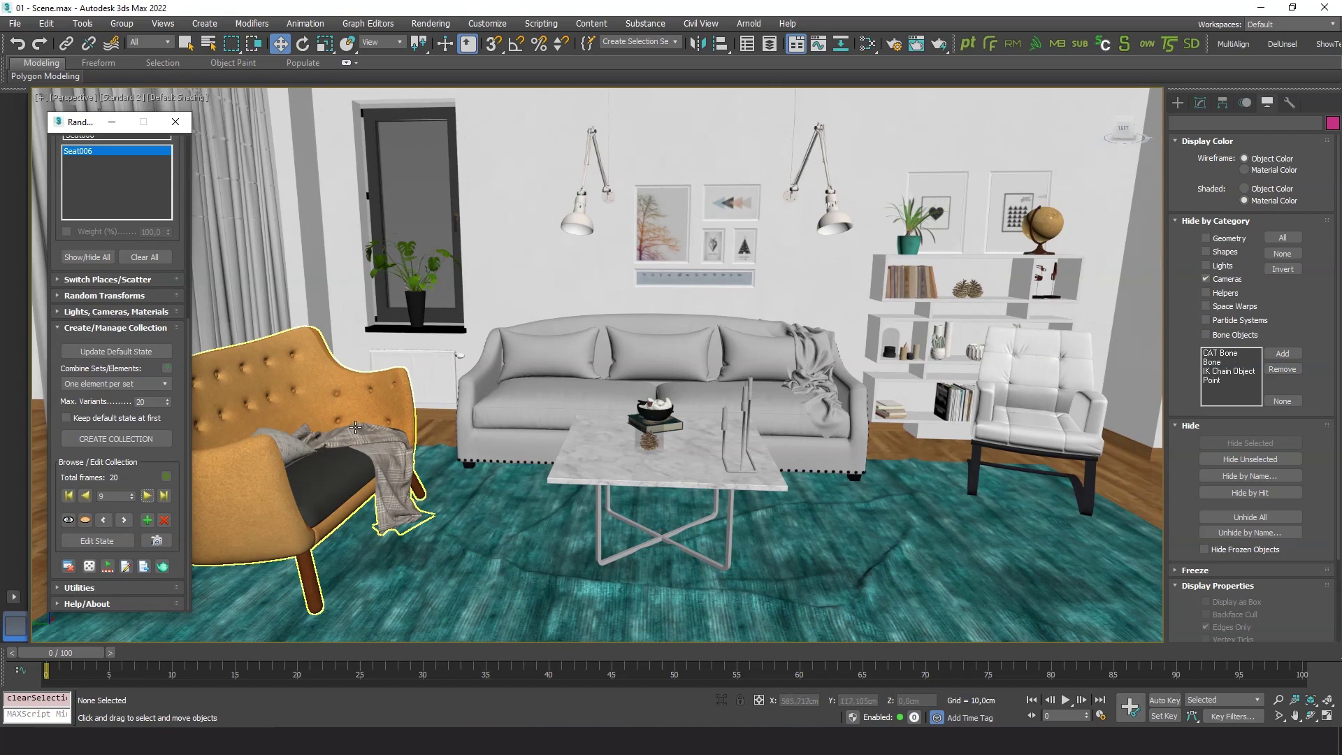
click(145, 497)
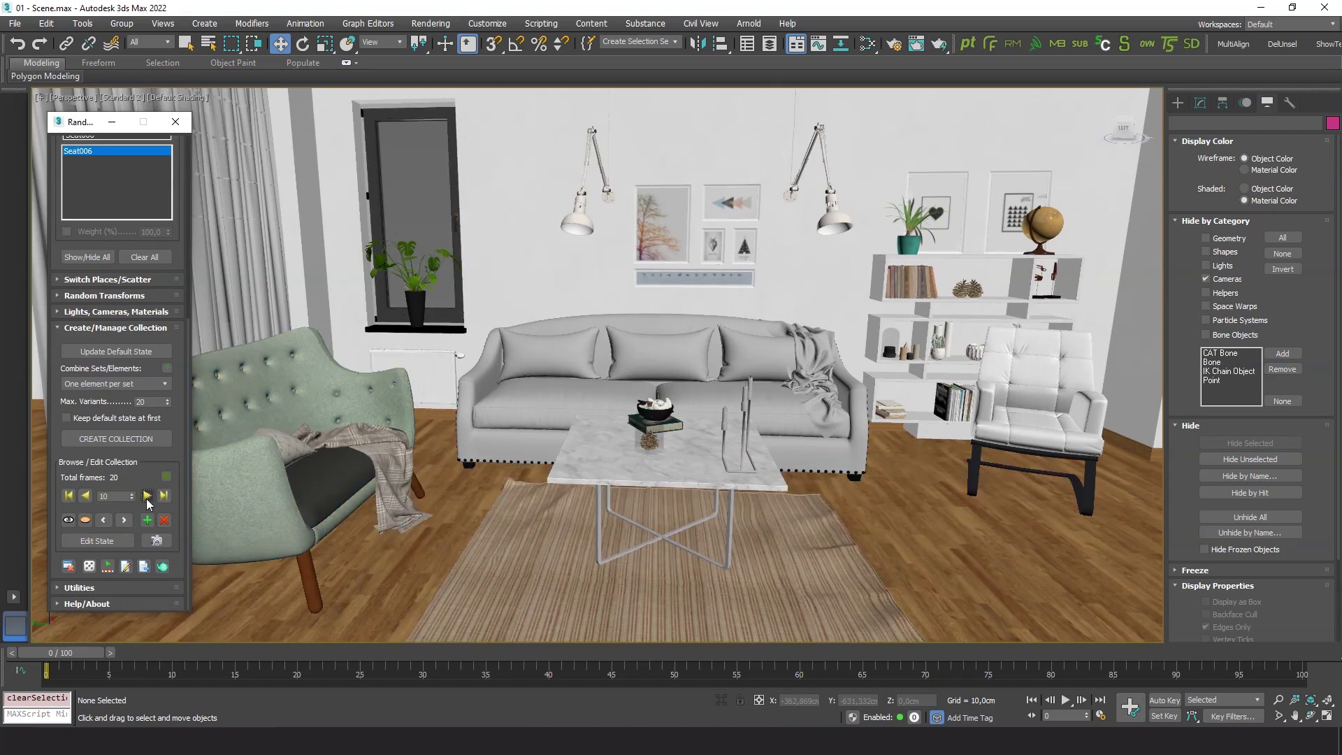
click(147, 497)
click(146, 497)
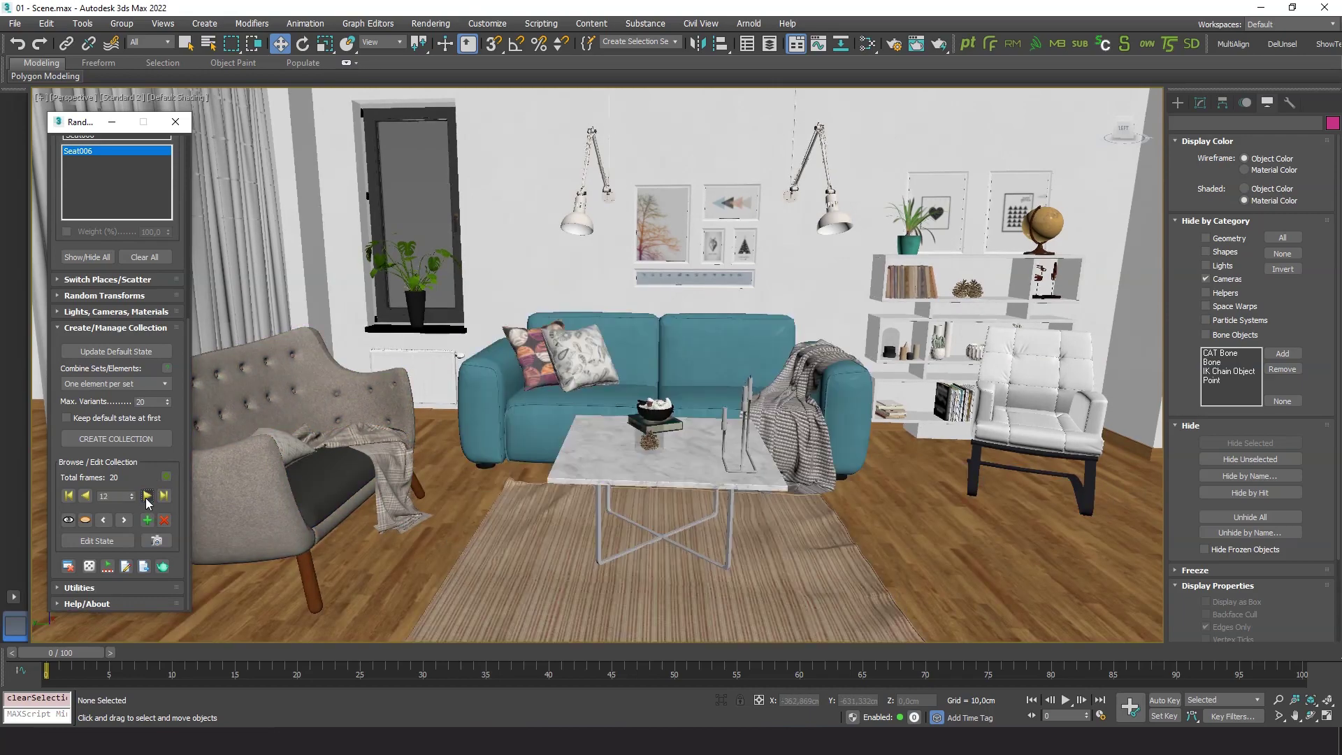
click(147, 497)
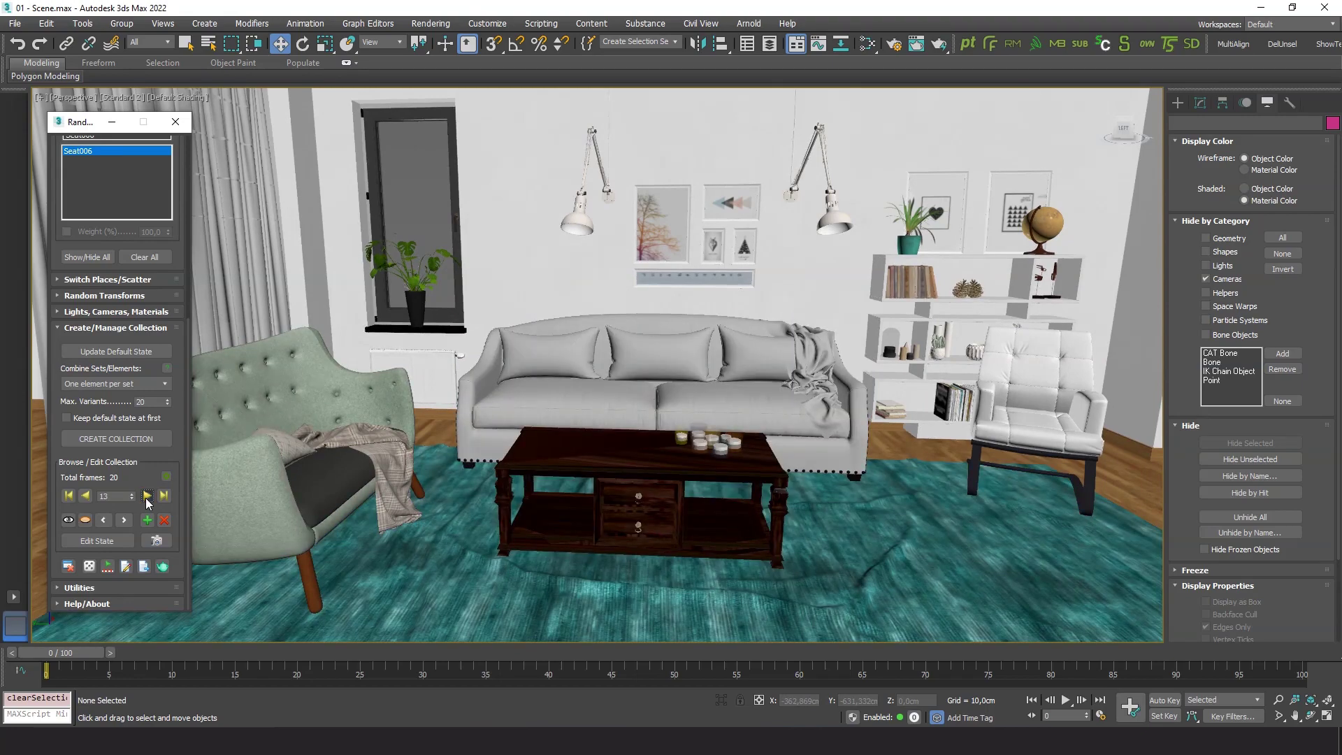
click(147, 497)
click(147, 497)
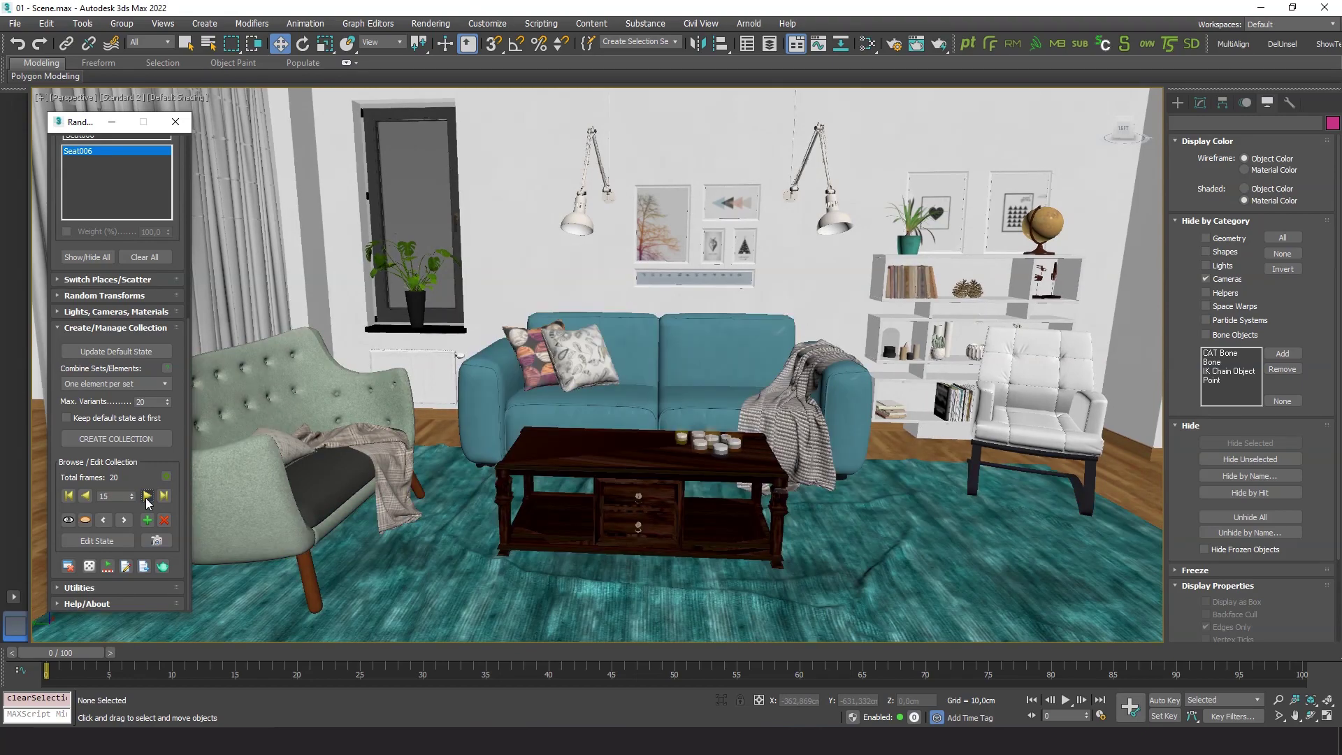
click(147, 496)
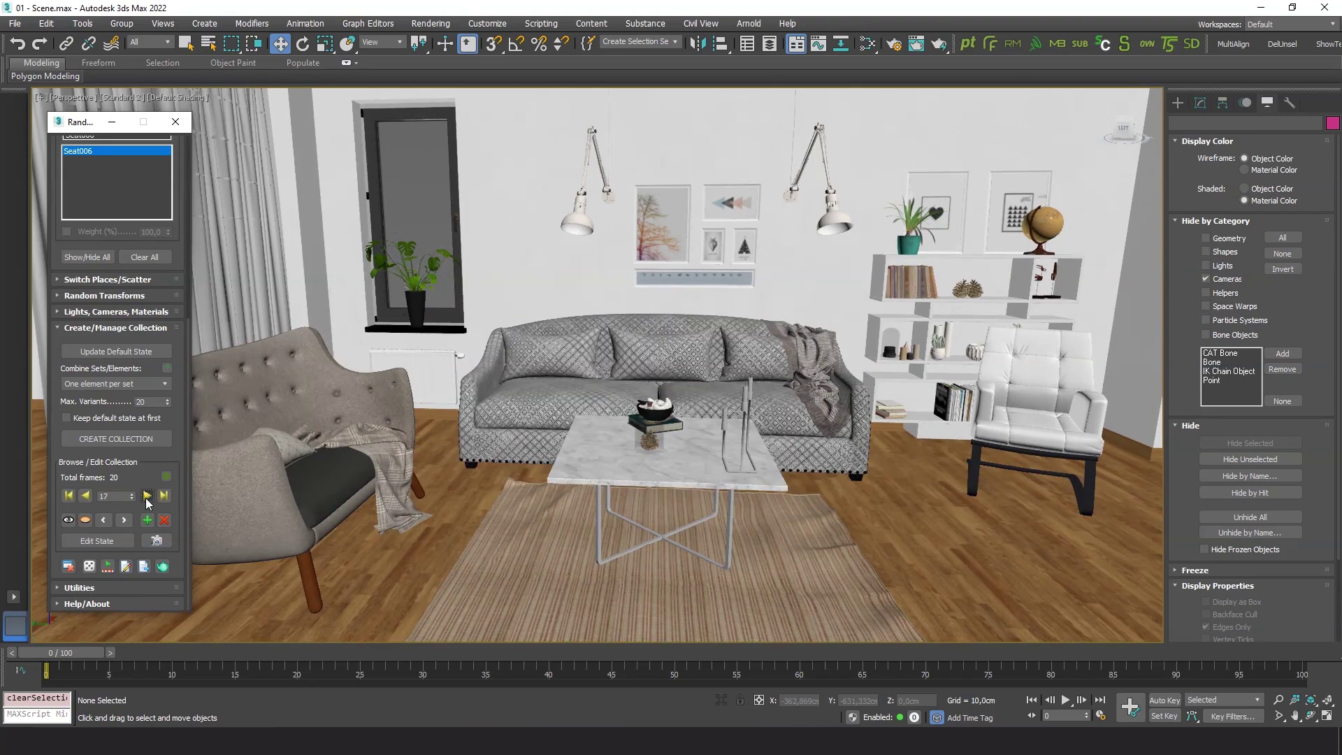
click(147, 497)
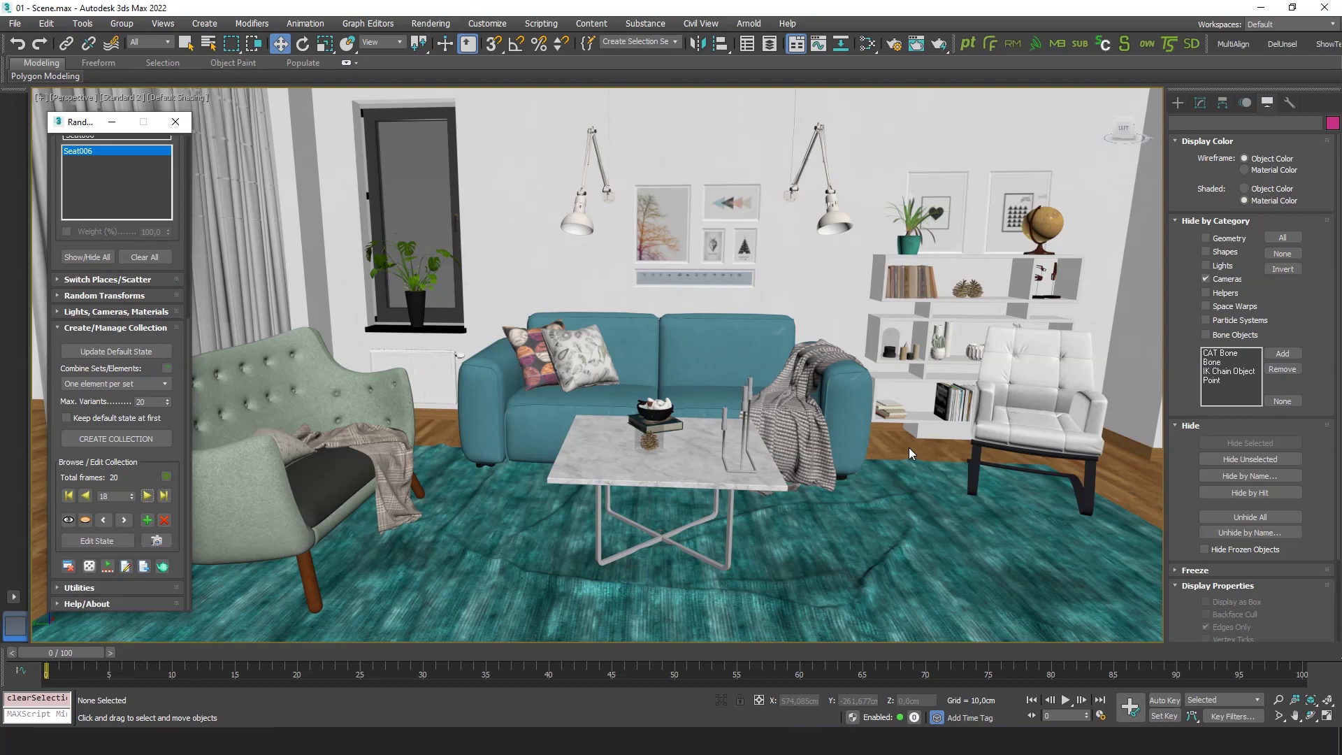
- Show the safe frame and switch the viewport to the Cam_01 camera
key(shift+f)
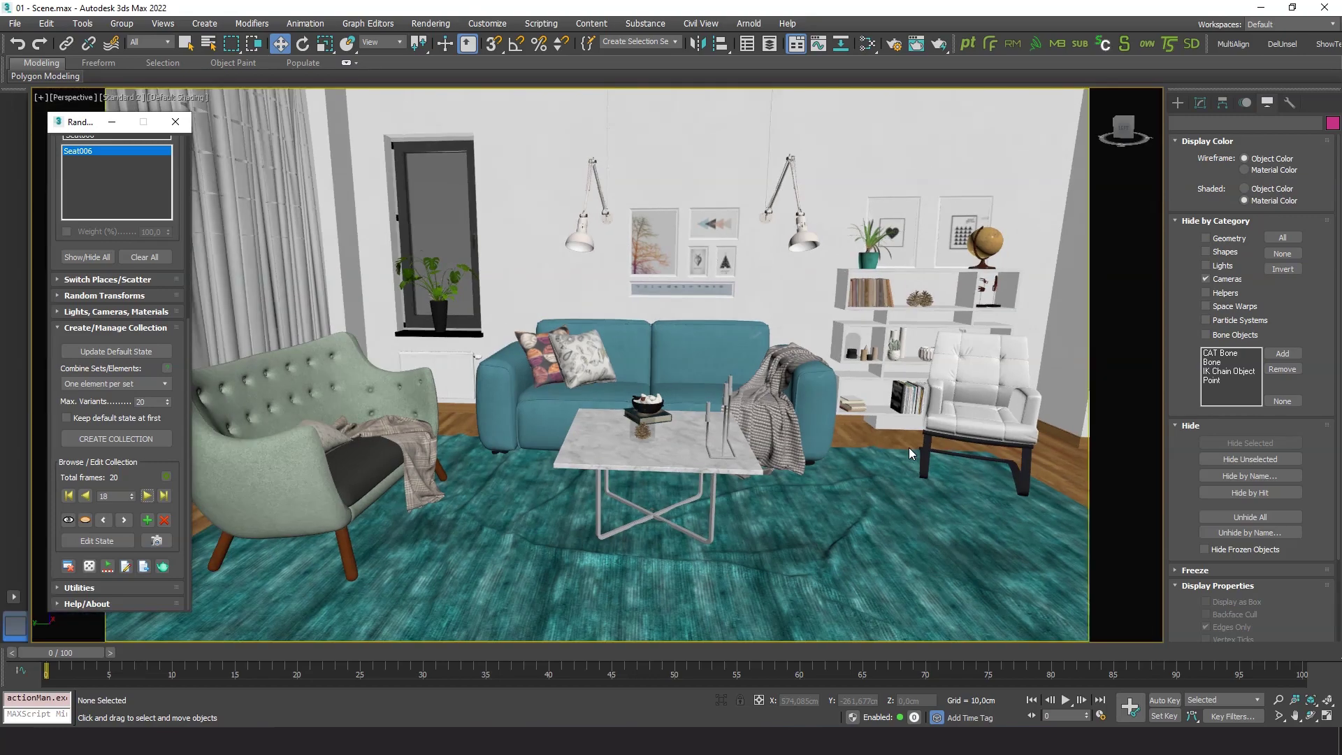
key(c)
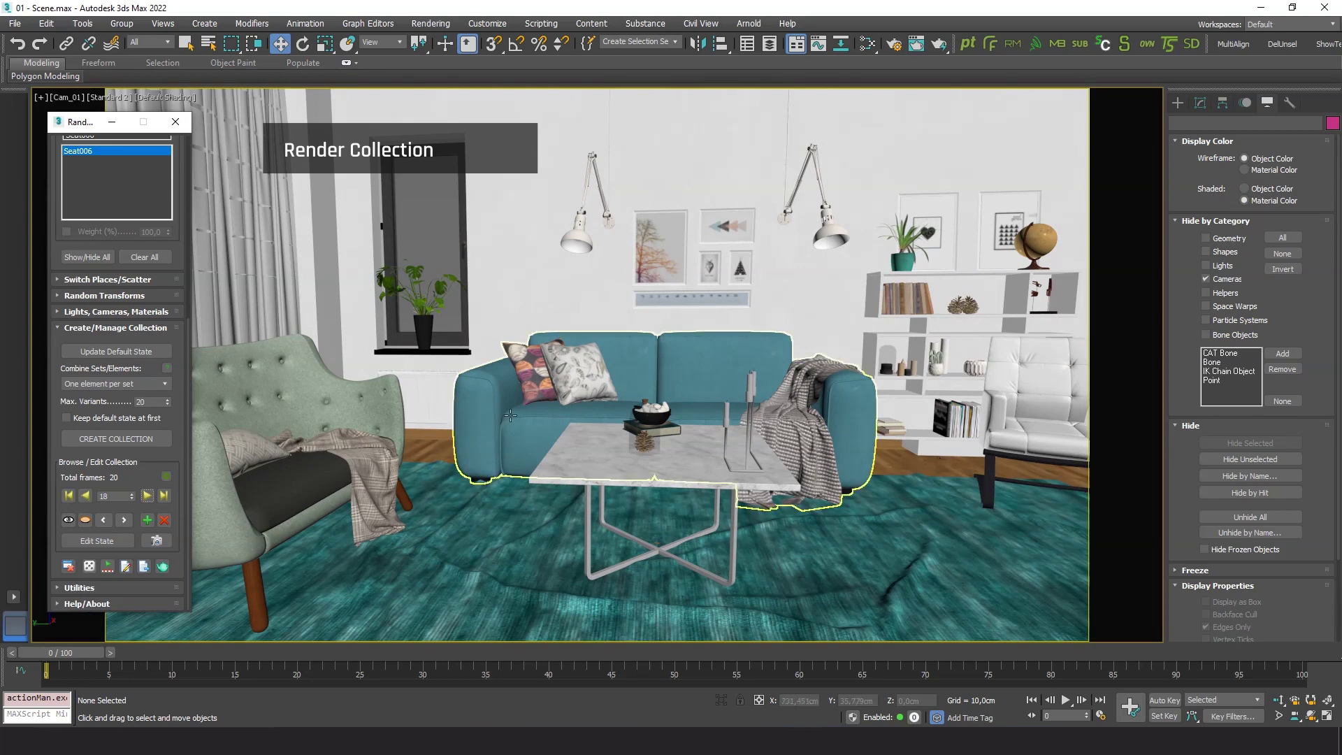
- Configure the collection render with a new output width, end number 3 and an output file
click(162, 568)
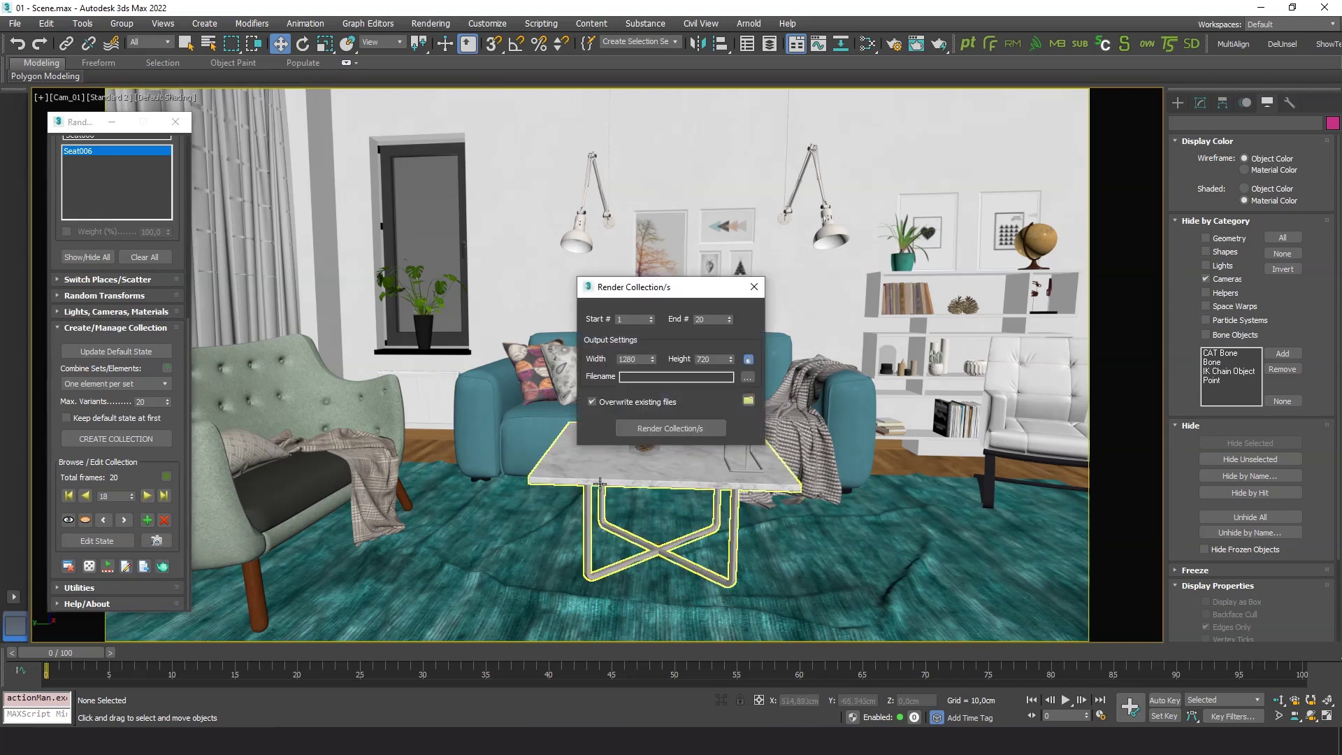
drag(639, 360, 540, 329)
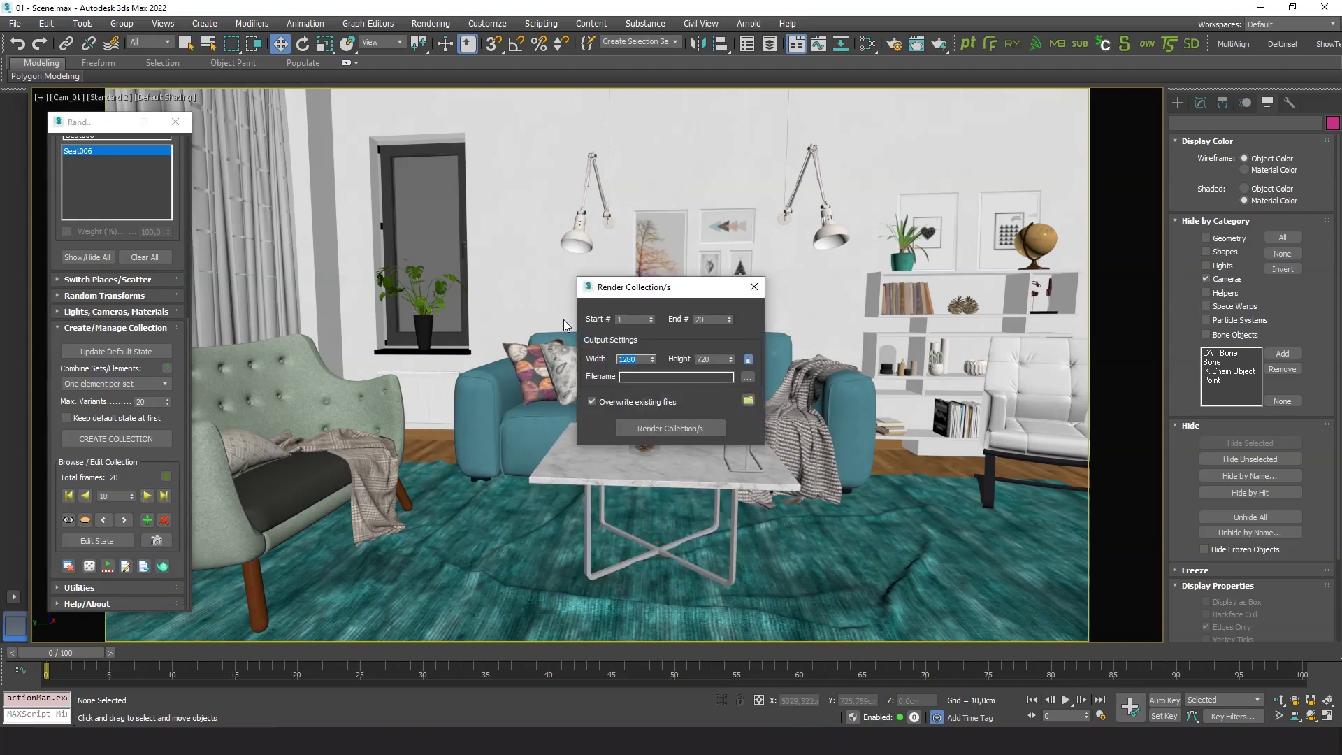
text(19)
key(Tab)
drag(710, 320, 669, 316)
text(3)
click(752, 342)
click(747, 379)
- Render the first three combinations of the collection and look through the rendered living_variants images
click(672, 428)
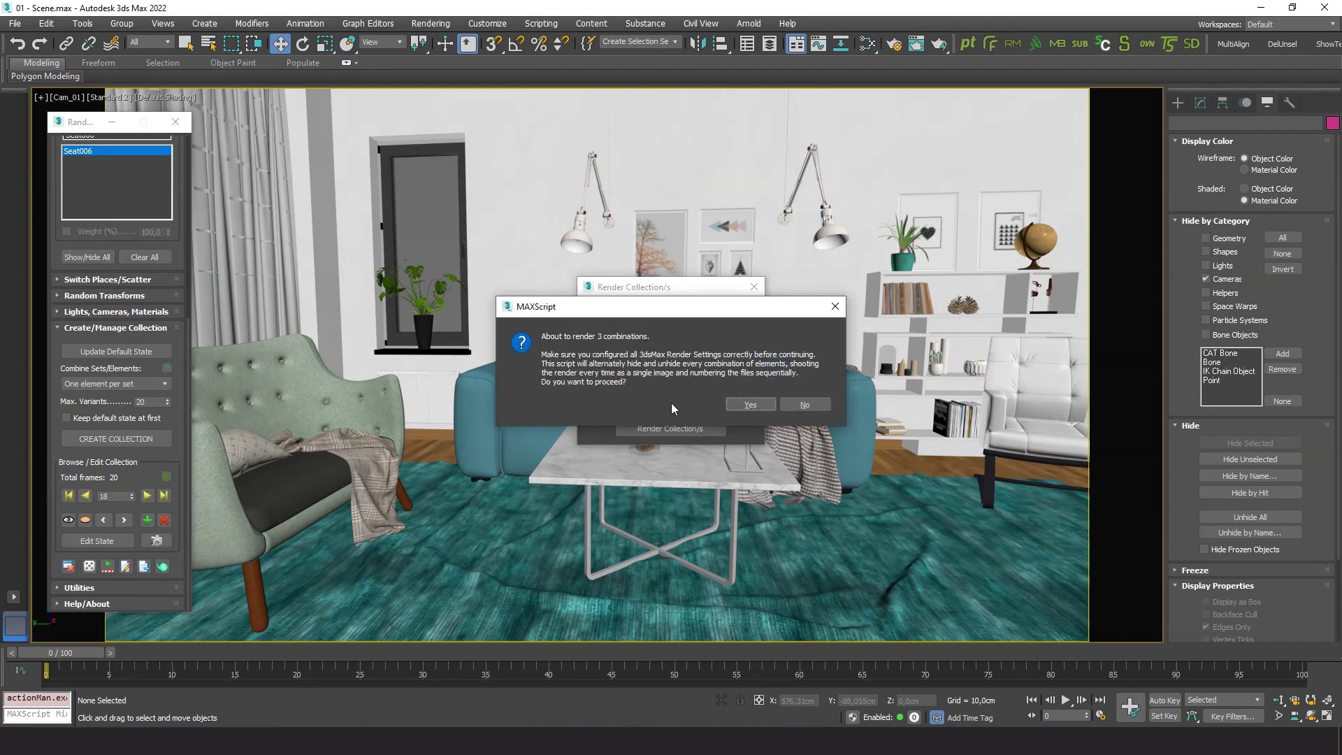
click(750, 405)
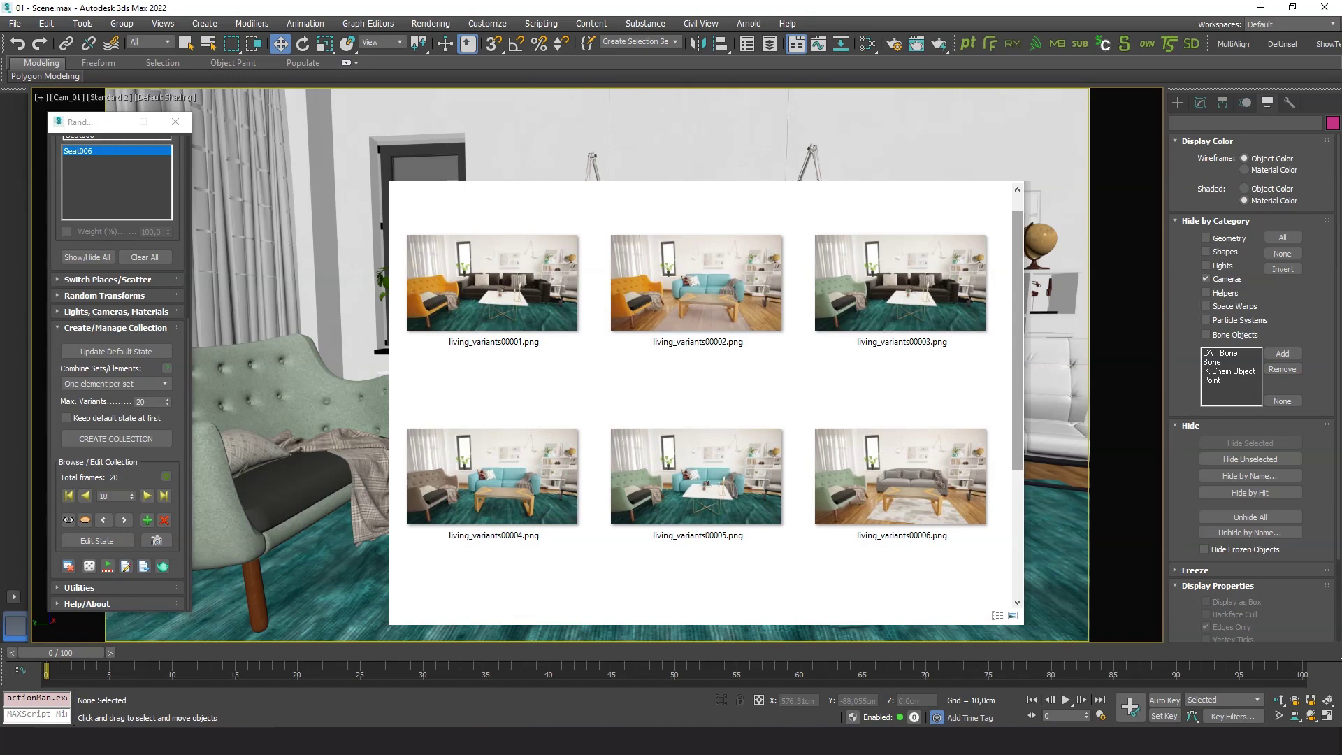
drag(1016, 301, 1020, 457)
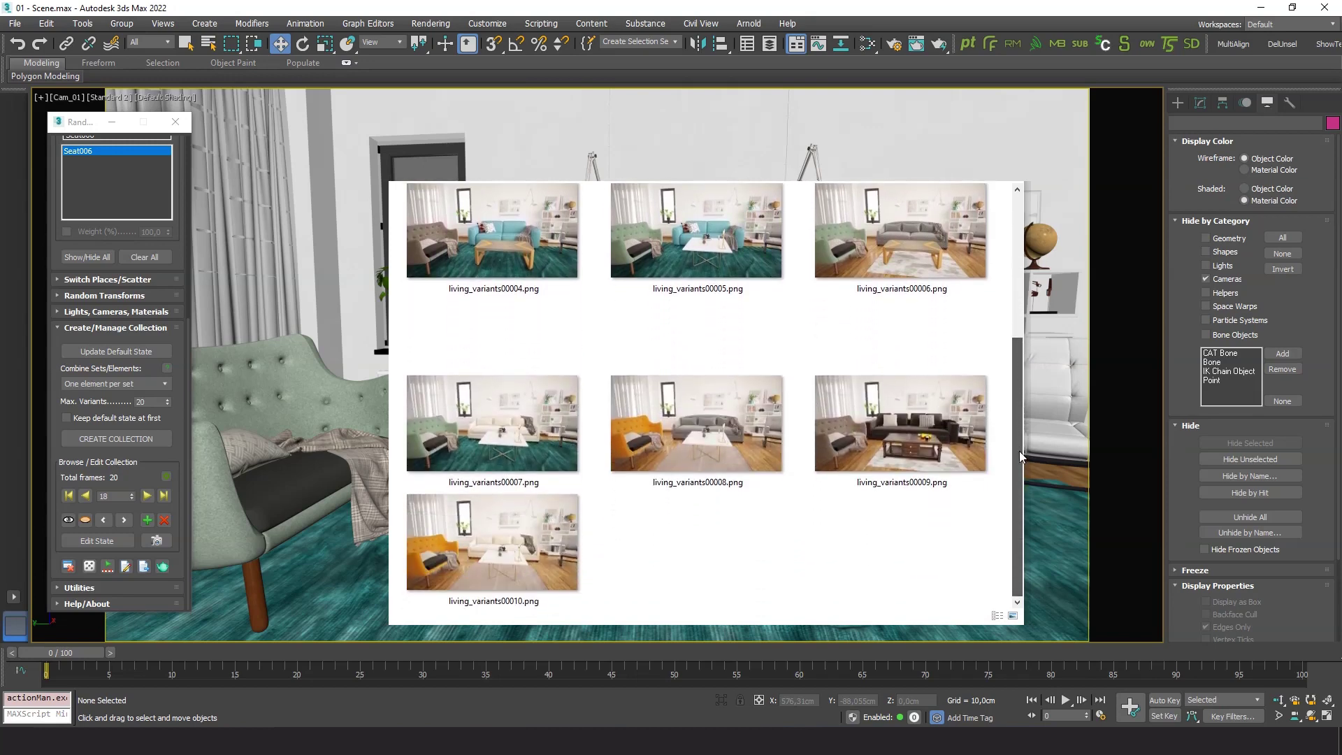